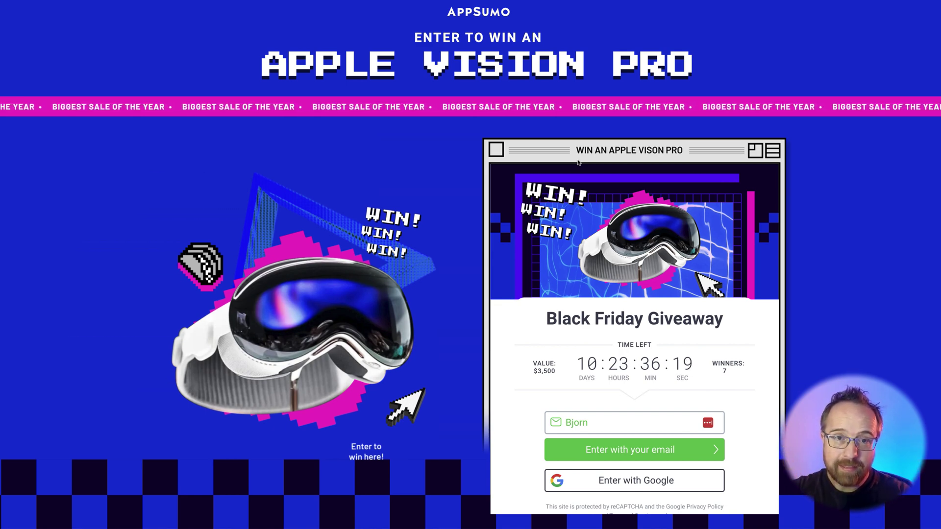
# Step: Look over the content types offered on the Writecream dashboard
pyautogui.click(200, 174)
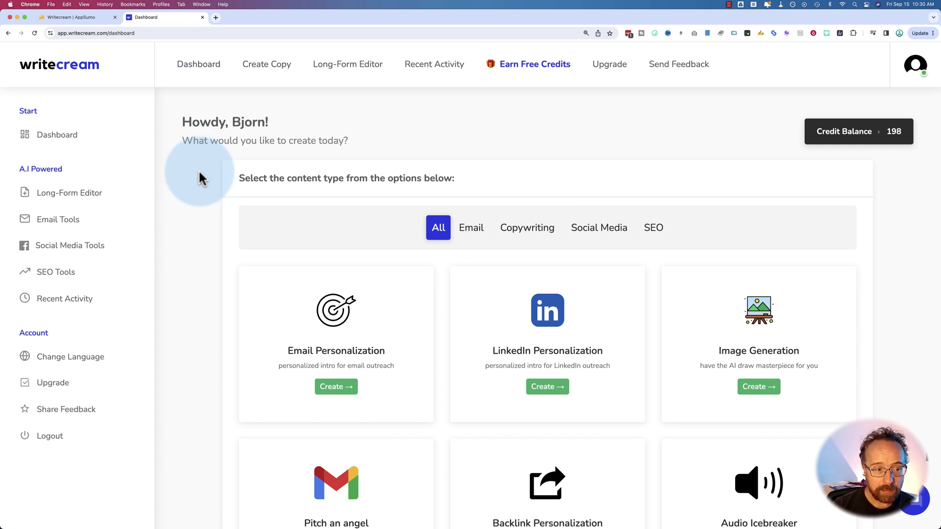
pyautogui.scroll(-5, 198, 187)
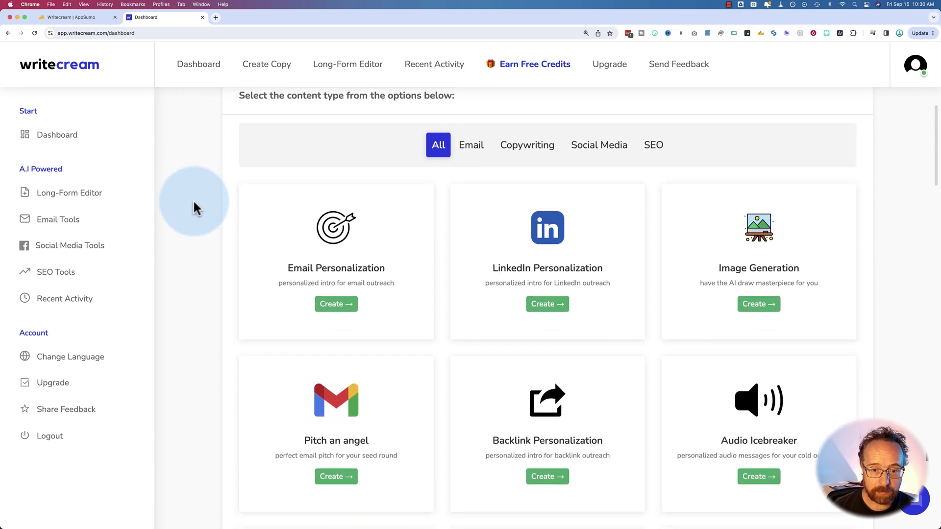
pyautogui.scroll(-2, 195, 208)
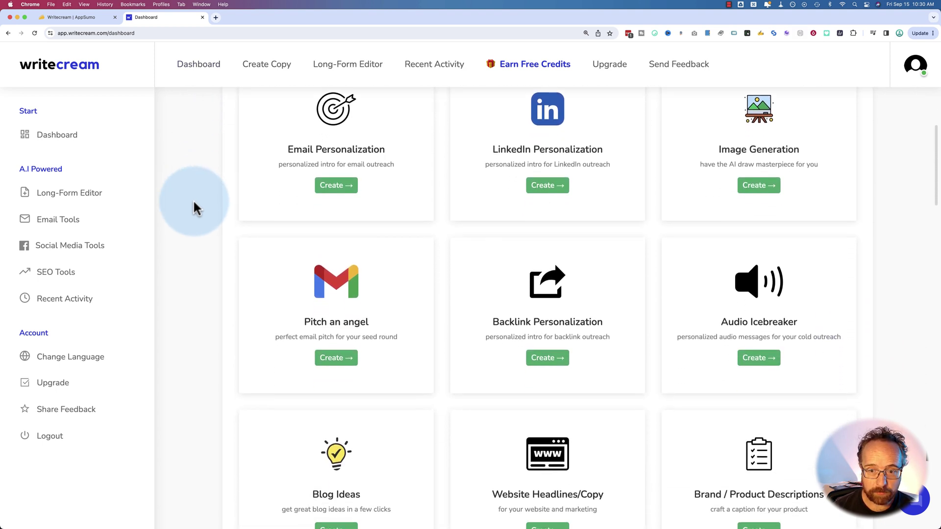
pyautogui.scroll(5, 195, 208)
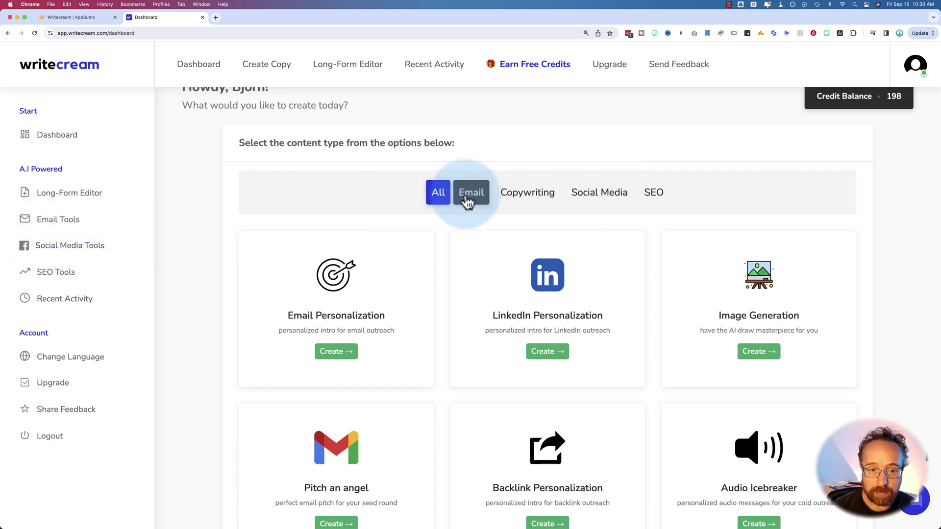
# Step: Filter the content types to SEO and examine the tools offered, down to Article Writer and Paragraph Generator
pyautogui.click(469, 200)
pyautogui.click(659, 202)
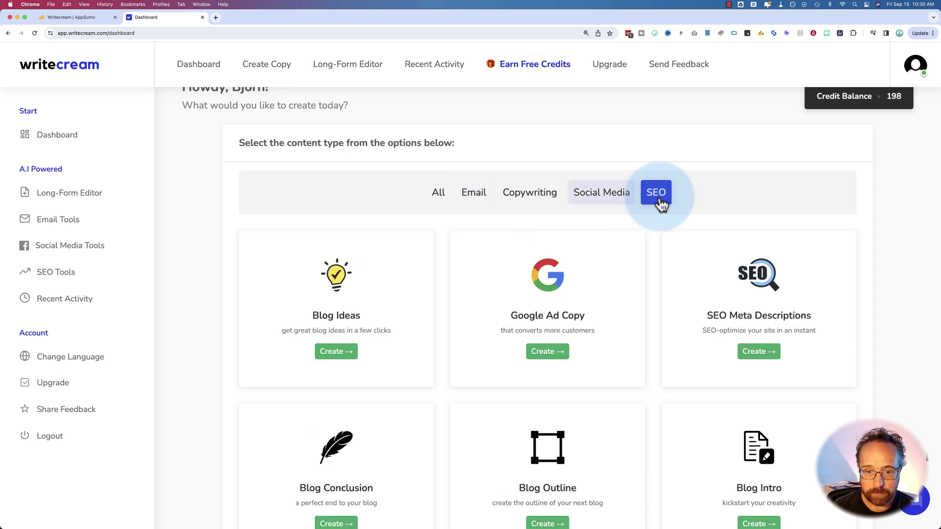
pyautogui.scroll(-2, 453, 194)
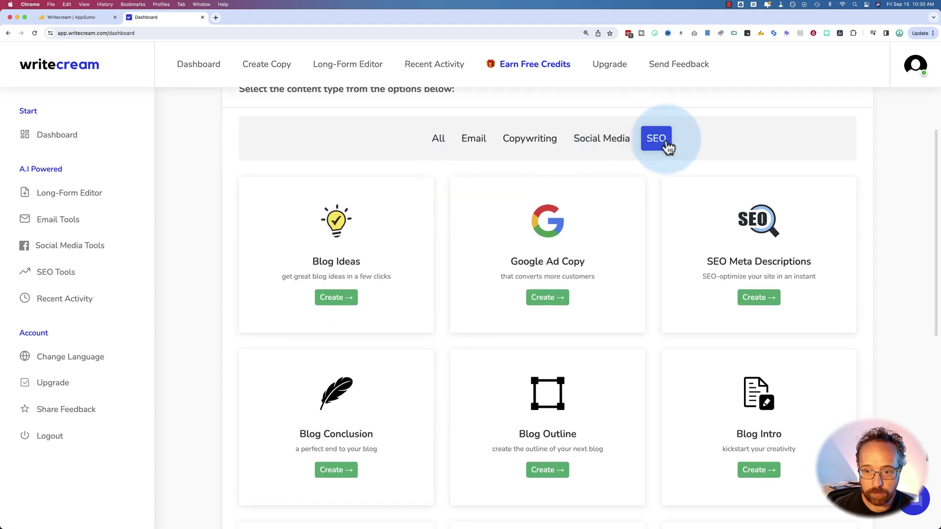
pyautogui.scroll(-1, 671, 147)
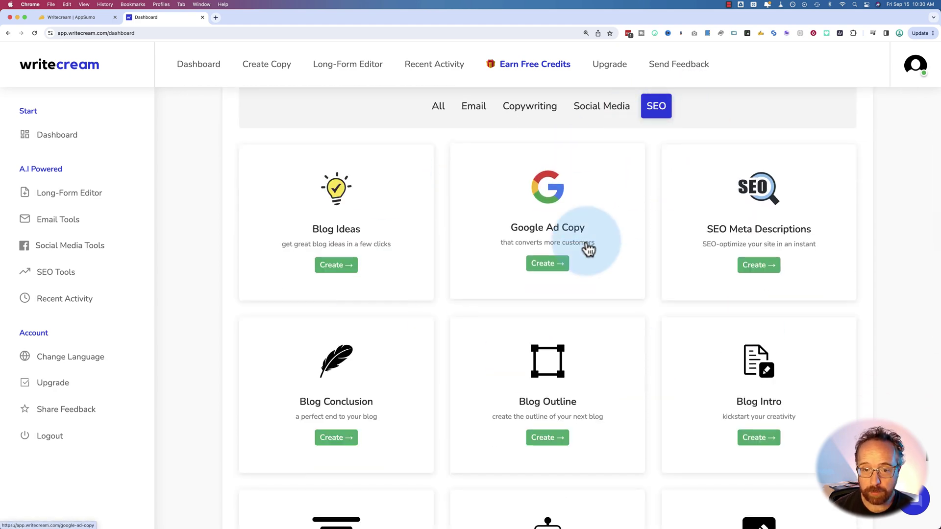
pyautogui.scroll(-3, 588, 249)
pyautogui.scroll(-1, 453, 313)
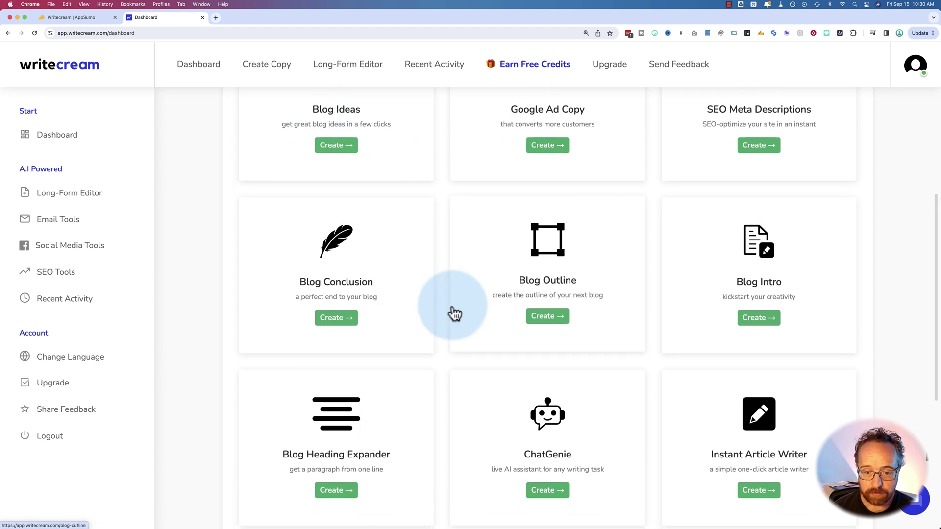
pyautogui.scroll(-1, 454, 314)
pyautogui.scroll(-10, 402, 359)
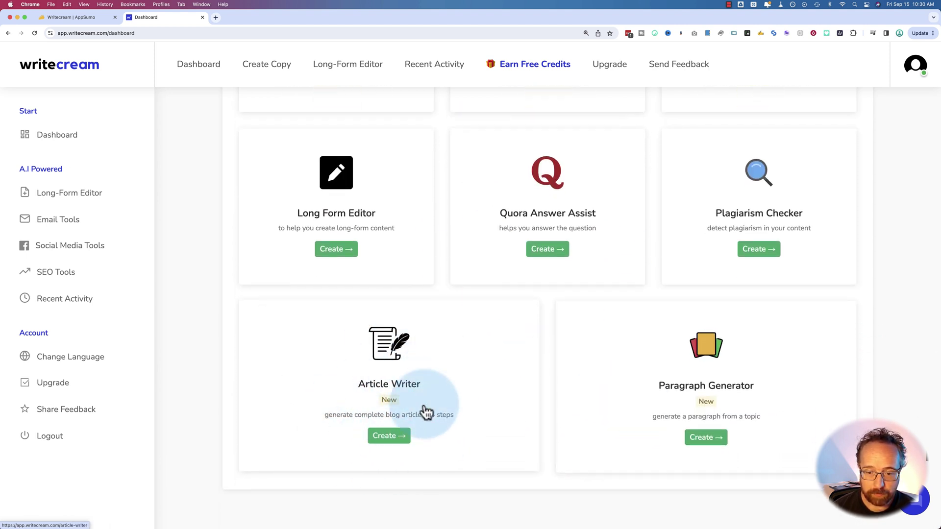
pyautogui.scroll(2, 541, 405)
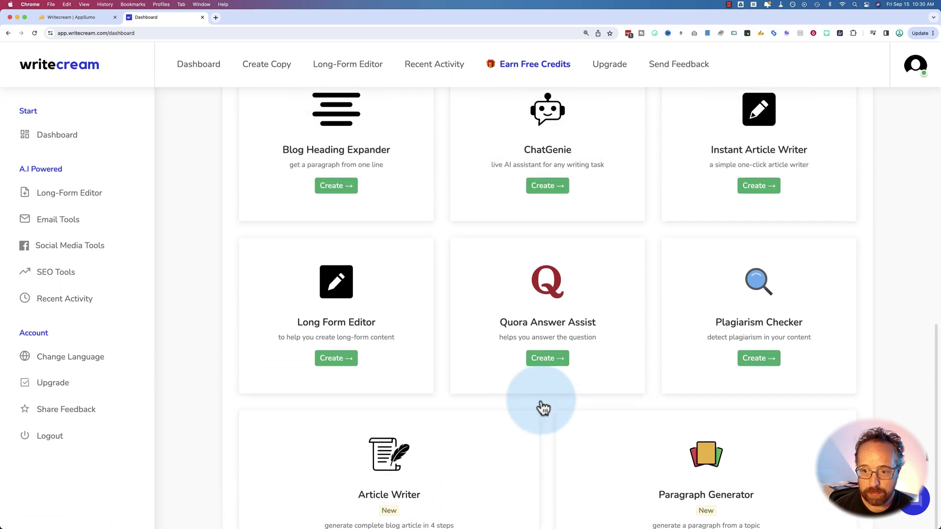
pyautogui.scroll(10, 542, 402)
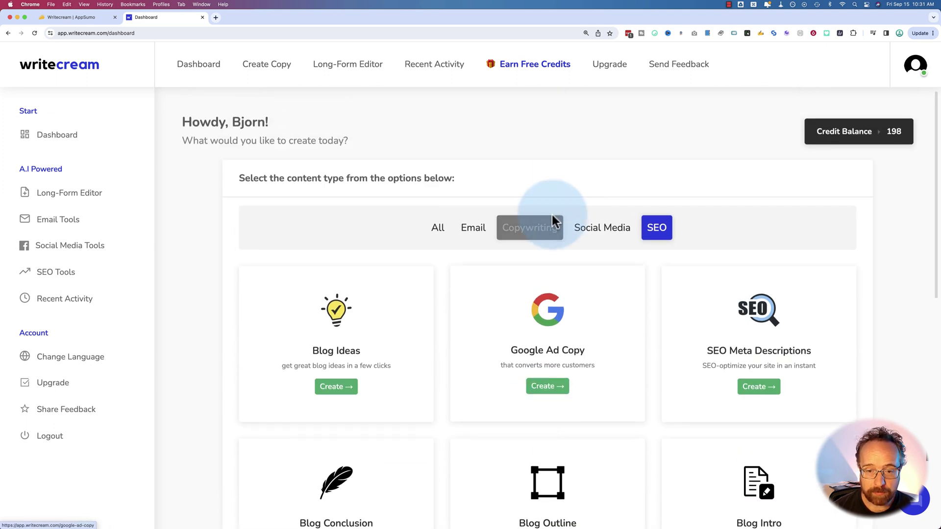
# Step: Filter the content types to Social Media and examine the tools offered
pyautogui.click(598, 228)
pyautogui.scroll(-4, 436, 269)
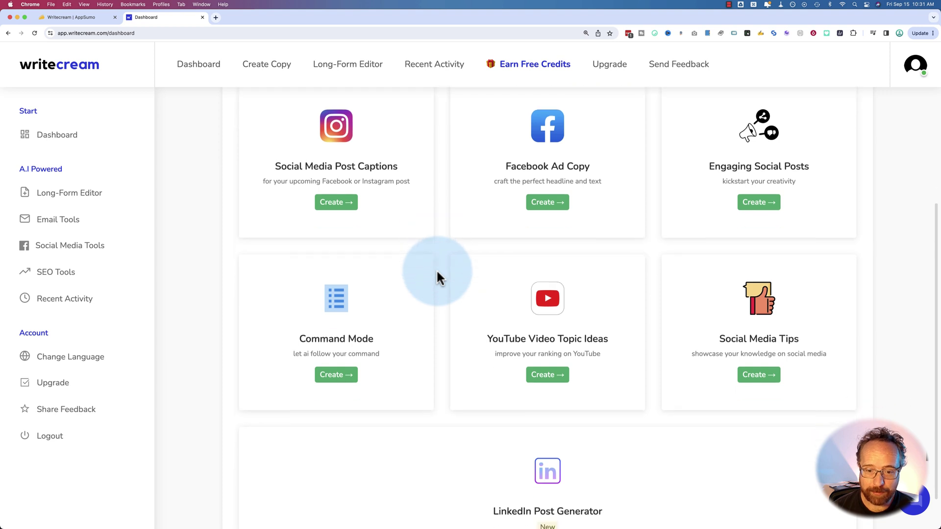
pyautogui.scroll(-2, 438, 277)
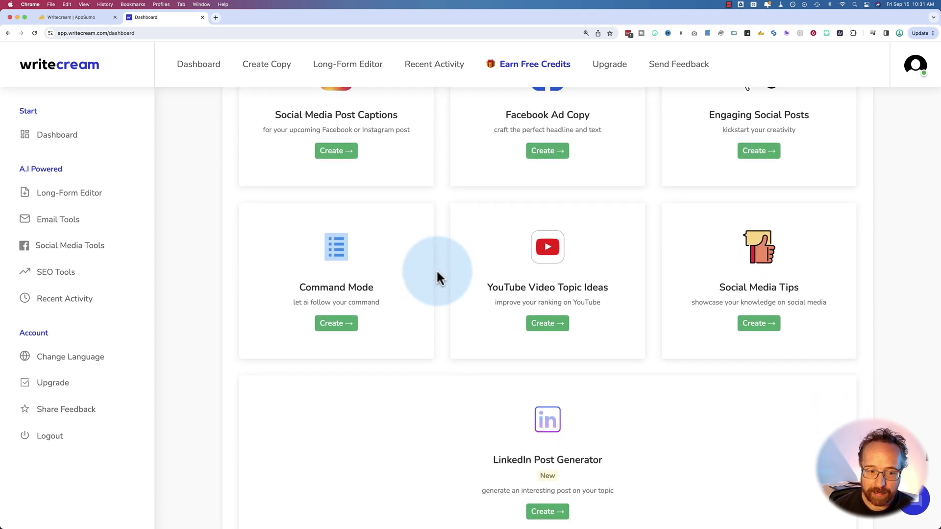
pyautogui.scroll(3, 438, 278)
# Step: Filter the content types to Email and open the Email Personalization tool
pyautogui.click(471, 143)
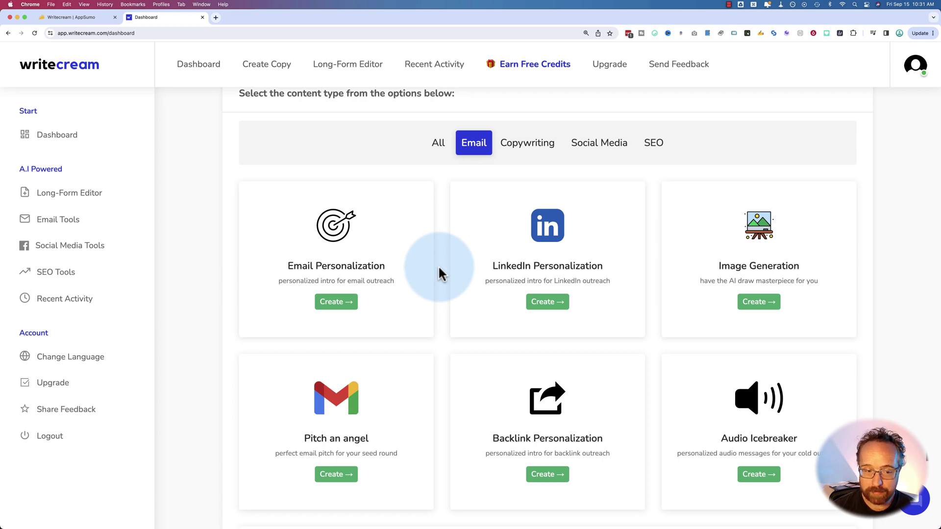
pyautogui.scroll(-1, 440, 275)
pyautogui.click(333, 271)
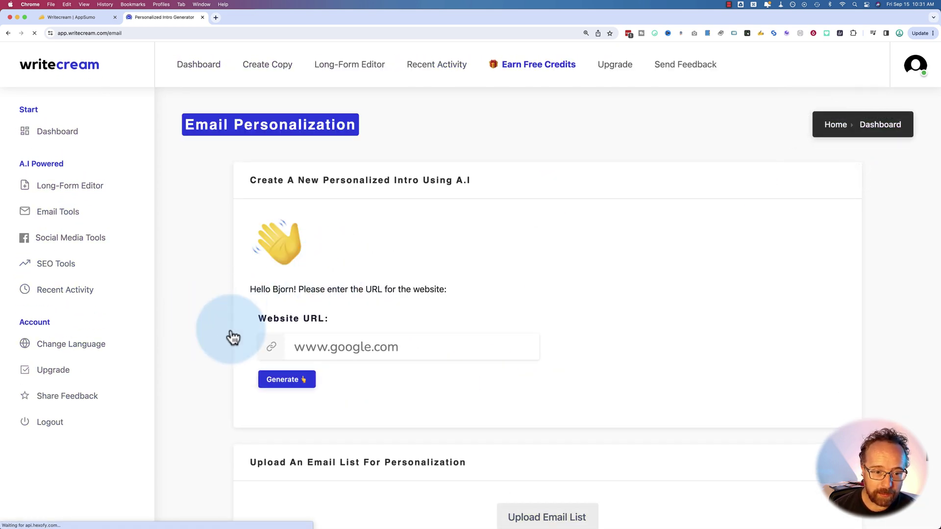
# Step: Generate personalized email intros for the website wplearninglab.com
pyautogui.scroll(-2, 213, 279)
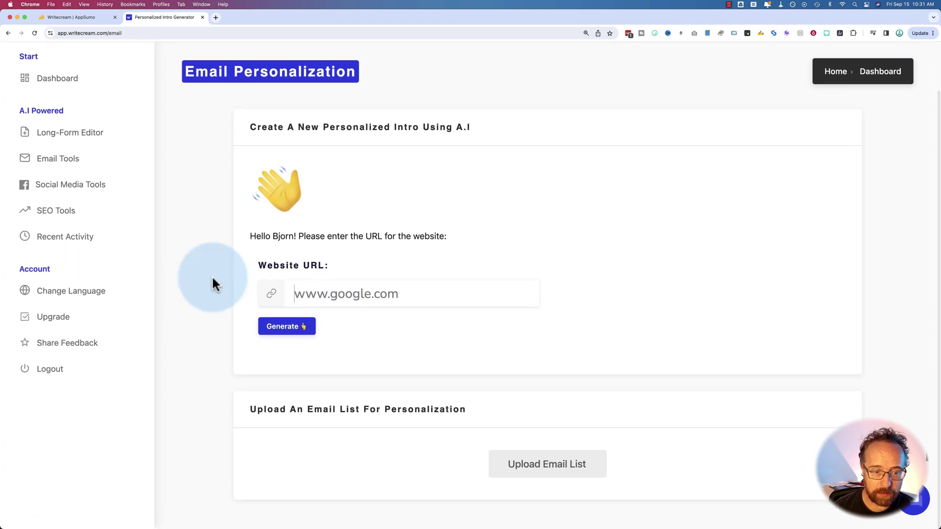
pyautogui.write('wplearninglab.com')
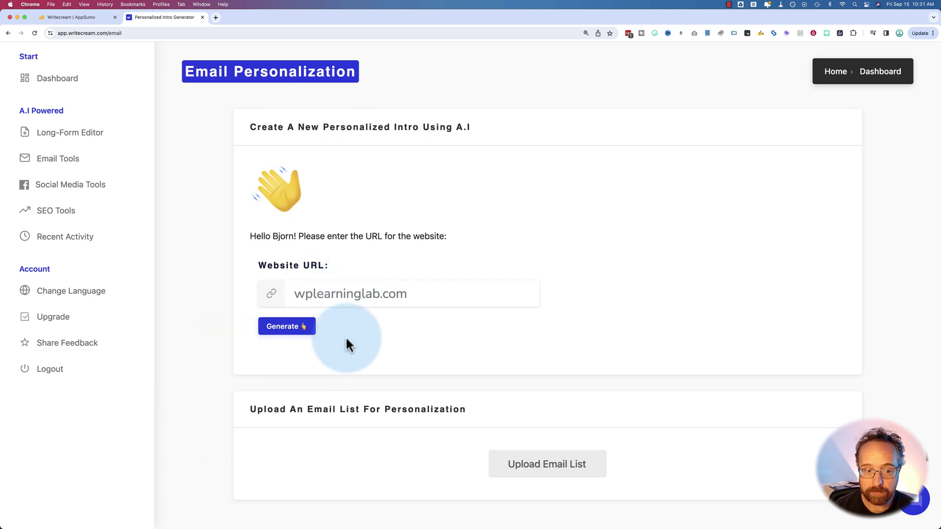
pyautogui.click(287, 327)
# Step: Review the generated email personalizations, highlighting the phrase "be a game-changer." in one of them
pyautogui.scroll(-10, 227, 372)
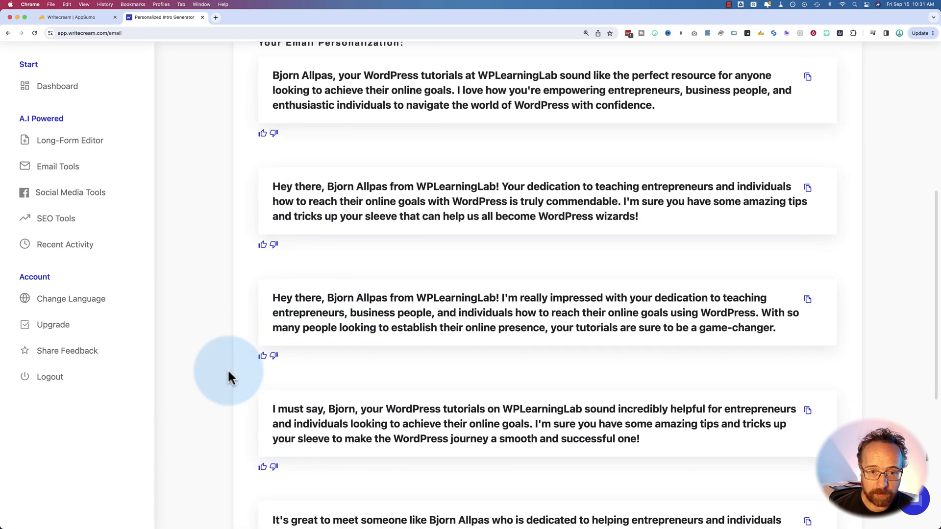
pyautogui.scroll(-3, 230, 377)
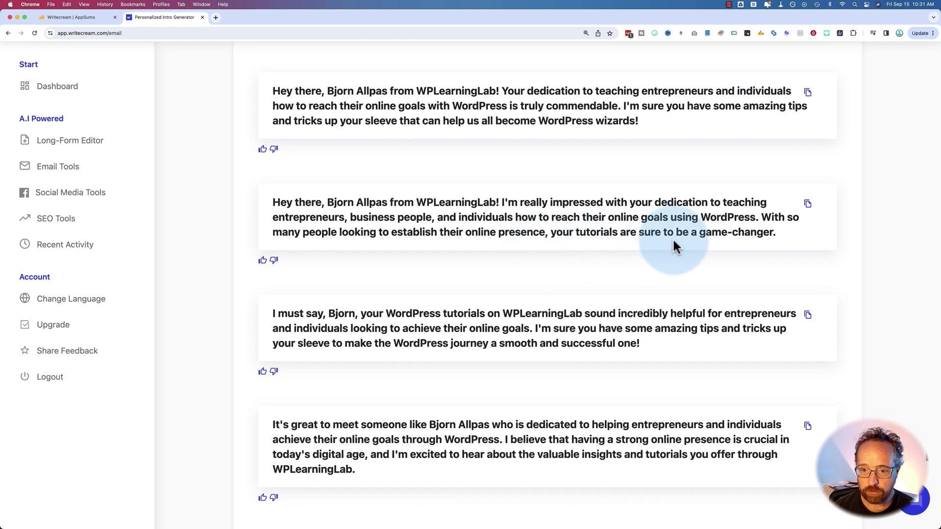
pyautogui.click(773, 232)
pyautogui.moveTo(775, 232); pyautogui.dragTo(676, 235)
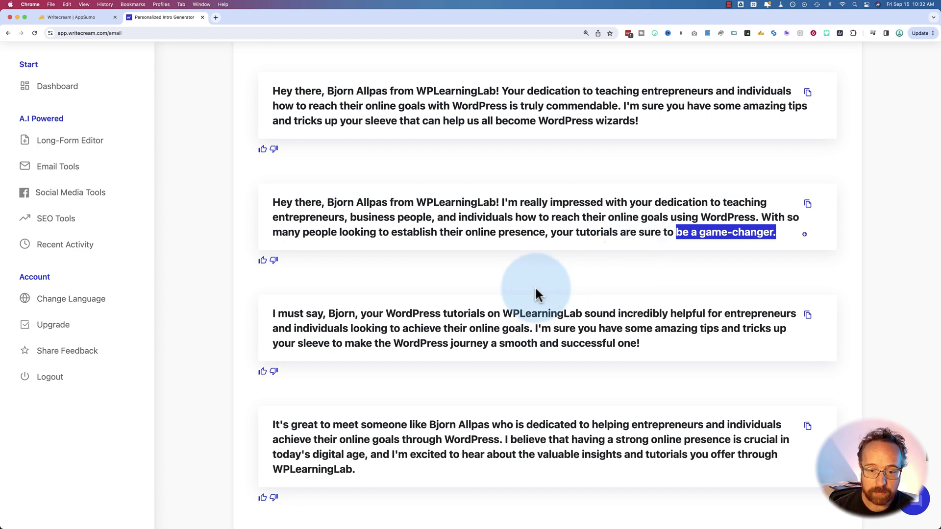
pyautogui.scroll(-5, 535, 286)
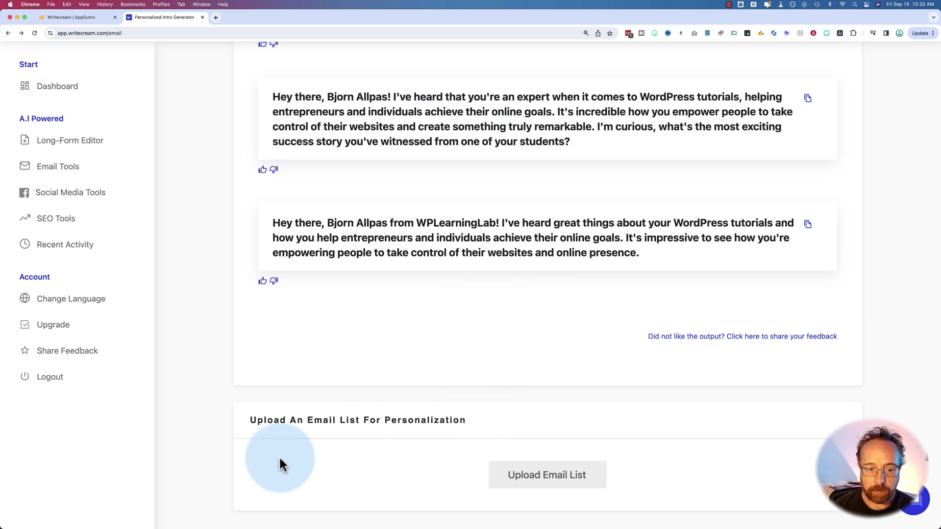
# Step: View the CSV upload page for personalizing an email list and return to Email Personalization
pyautogui.click(543, 476)
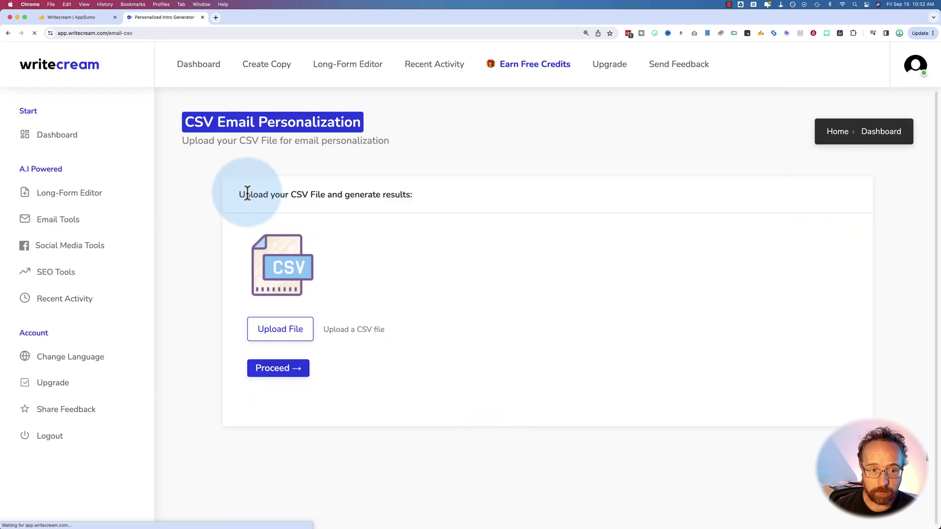
pyautogui.moveTo(271, 195); pyautogui.dragTo(382, 199)
pyautogui.press('super+bracketleft')
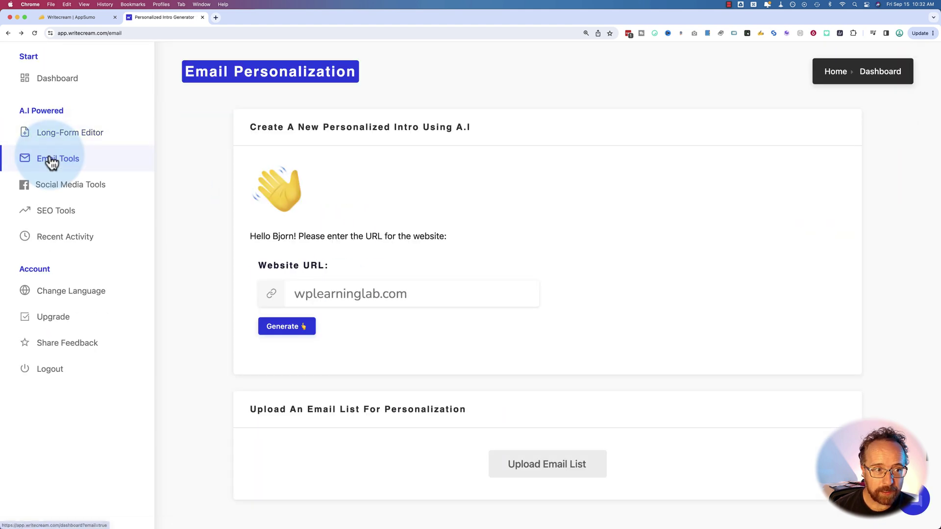
# Step: Open the LinkedIn Personalization tool from the email tools and look at its profile URL form
pyautogui.click(46, 159)
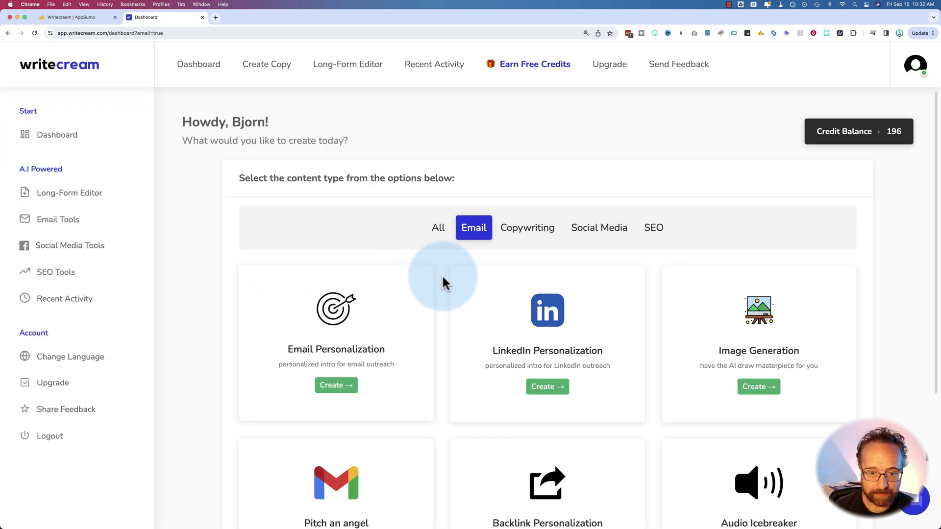
pyautogui.scroll(-3, 446, 279)
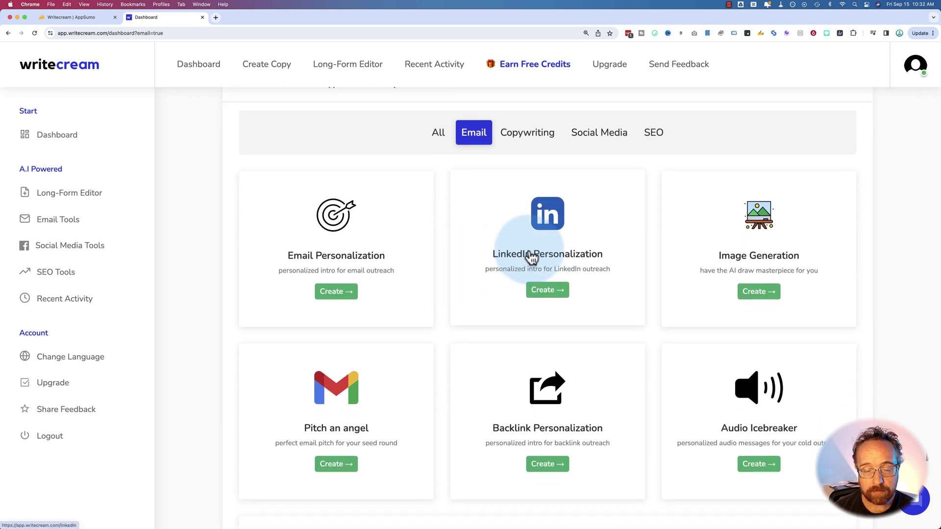
pyautogui.scroll(-1, 566, 256)
pyautogui.scroll(-1, 566, 256)
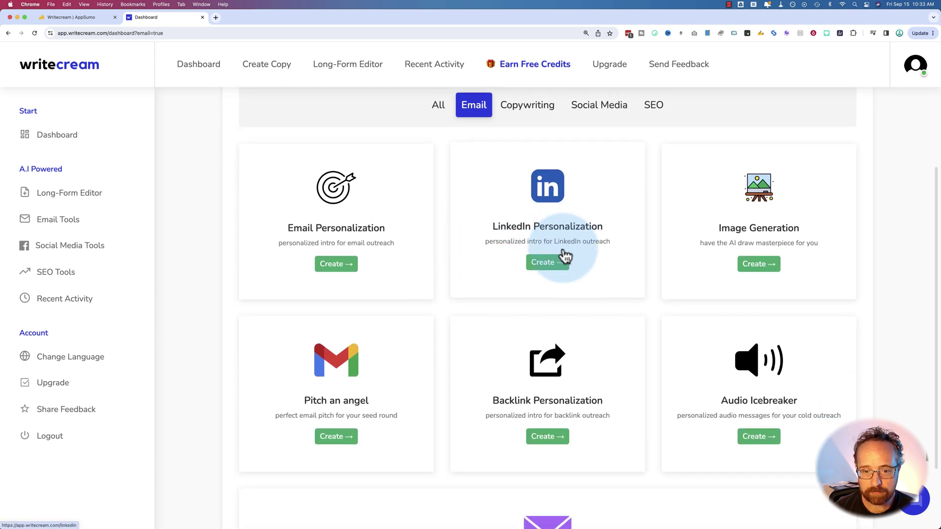
pyautogui.click(543, 267)
pyautogui.scroll(-1, 490, 279)
pyautogui.click(374, 294)
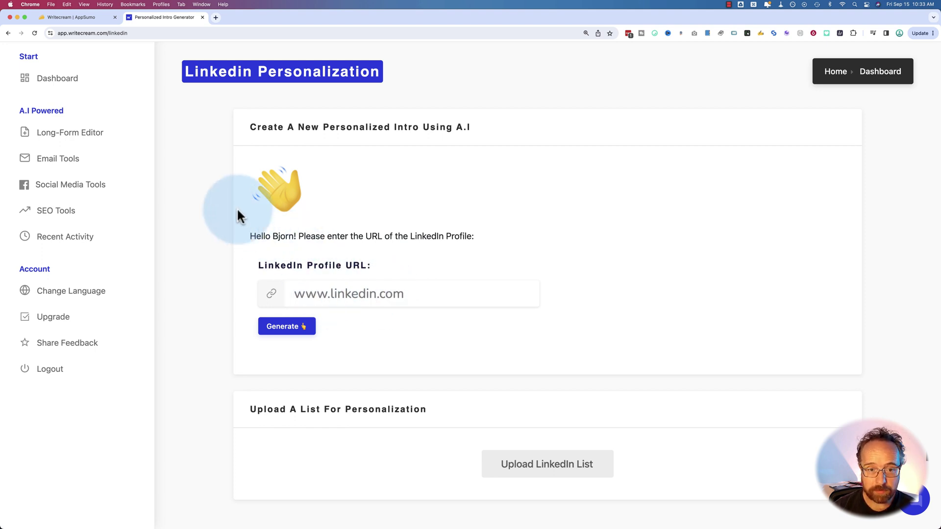
# Step: Open the Pitch an angel tool and generate email pitches from the prefilled Business Success Rules product name and description
pyautogui.hscroll(-5, 238, 216)
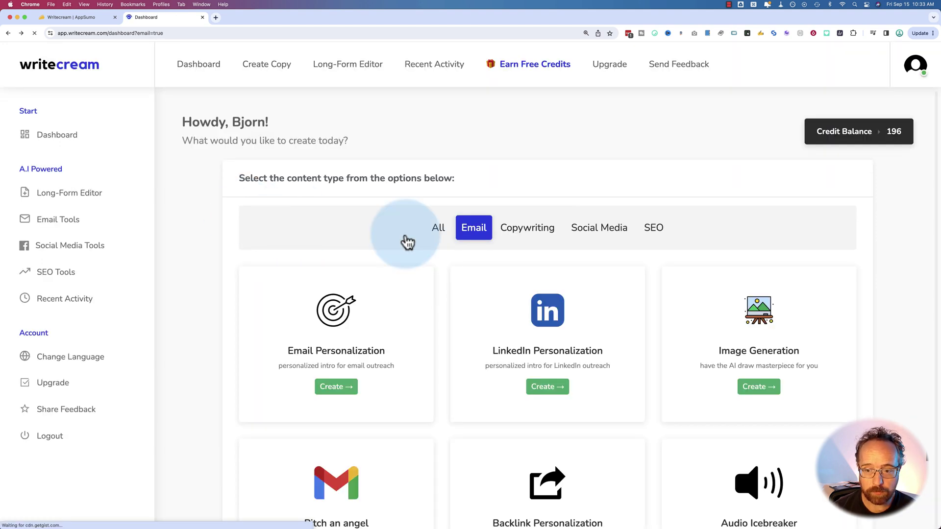
pyautogui.hscroll(-5, 466, 323)
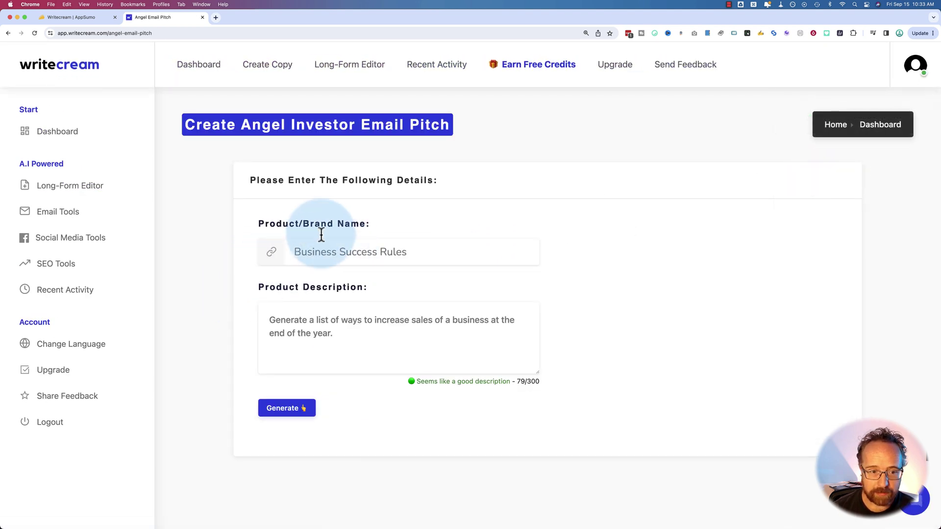
pyautogui.click(336, 253)
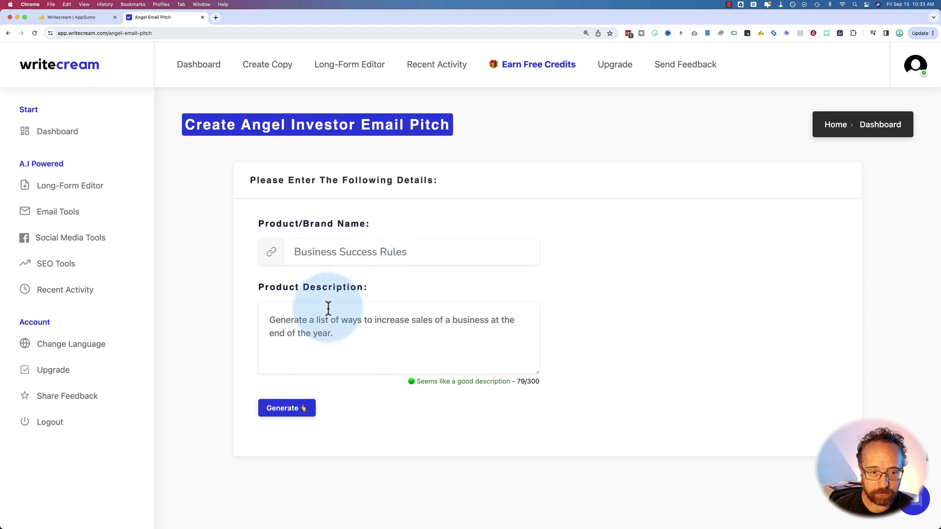
pyautogui.moveTo(336, 336); pyautogui.dragTo(251, 313)
pyautogui.click(235, 332)
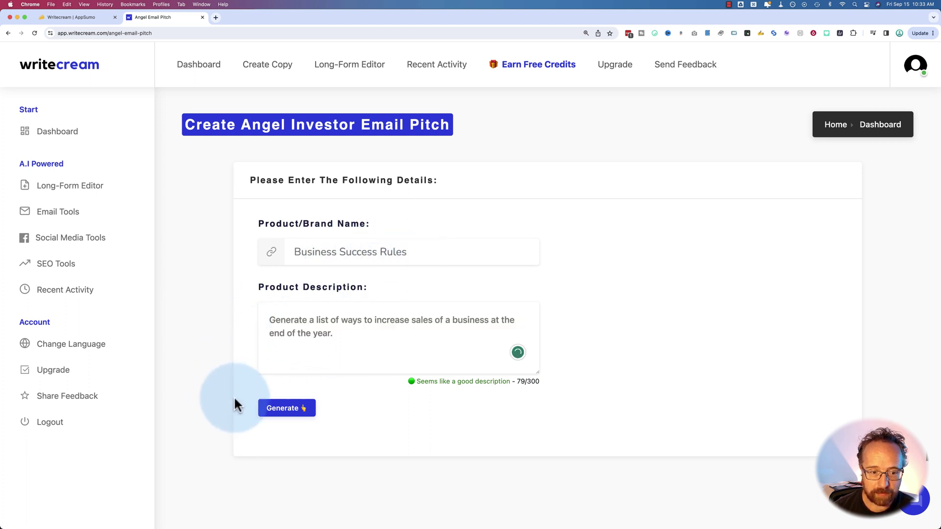
pyautogui.click(284, 407)
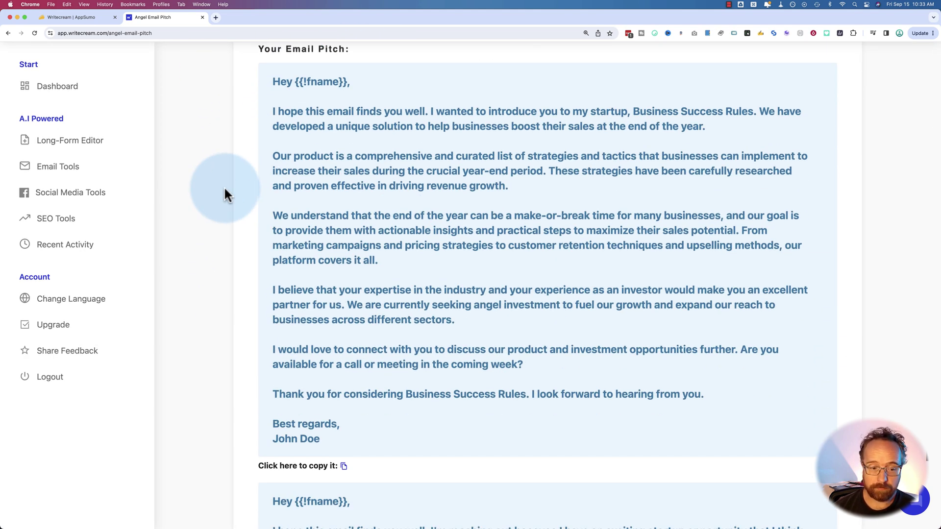
# Step: Read through the generated angel investor email pitches
pyautogui.moveTo(274, 87); pyautogui.dragTo(504, 438)
pyautogui.scroll(-3, 316, 339)
pyautogui.scroll(-8, 316, 339)
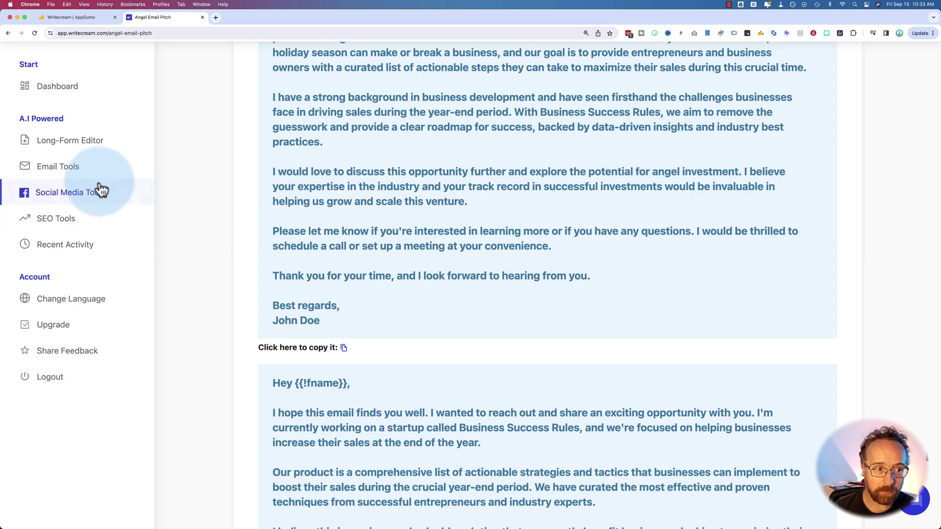
pyautogui.scroll(-10, 302, 267)
pyautogui.scroll(-9, 302, 267)
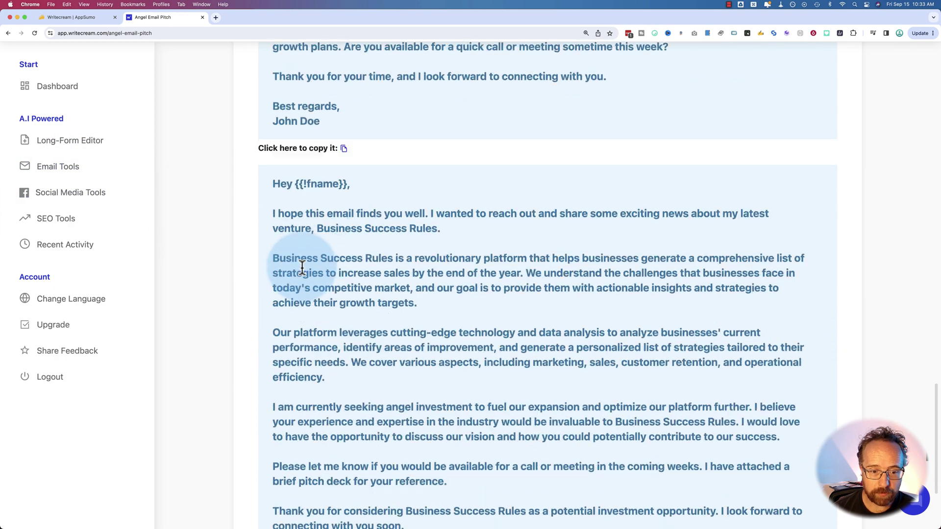
# Step: Open the Audio Icebreaker tool from the email tools and enter wplearninglab.com as the website URL
pyautogui.click(61, 171)
pyautogui.scroll(-6, 372, 230)
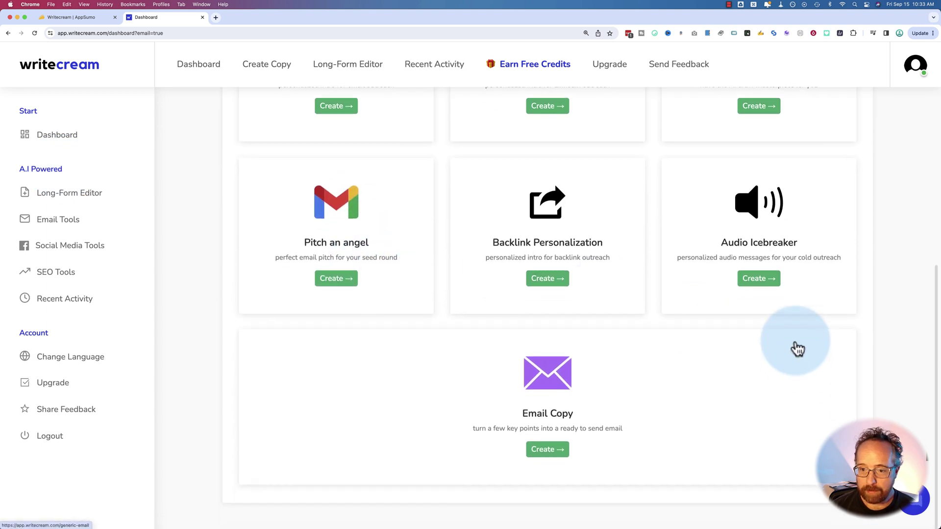
pyautogui.click(713, 272)
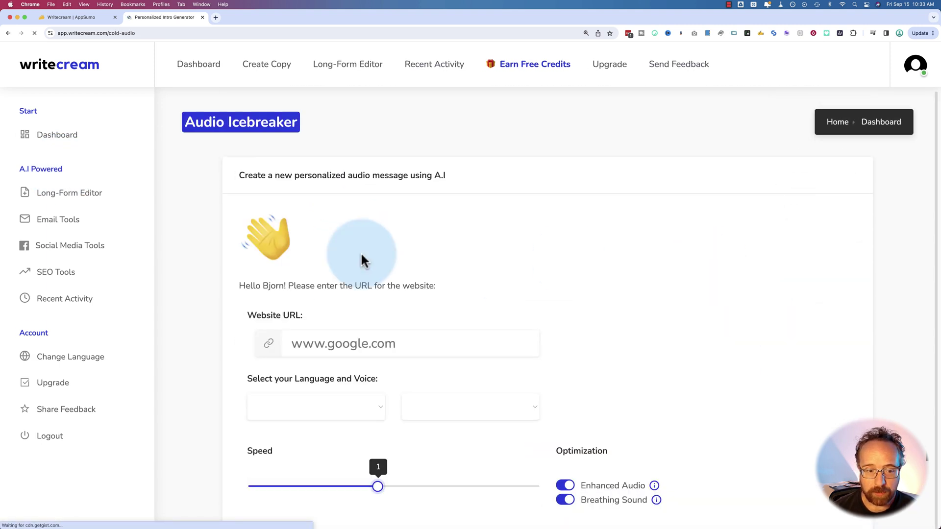
pyautogui.scroll(-2, 225, 277)
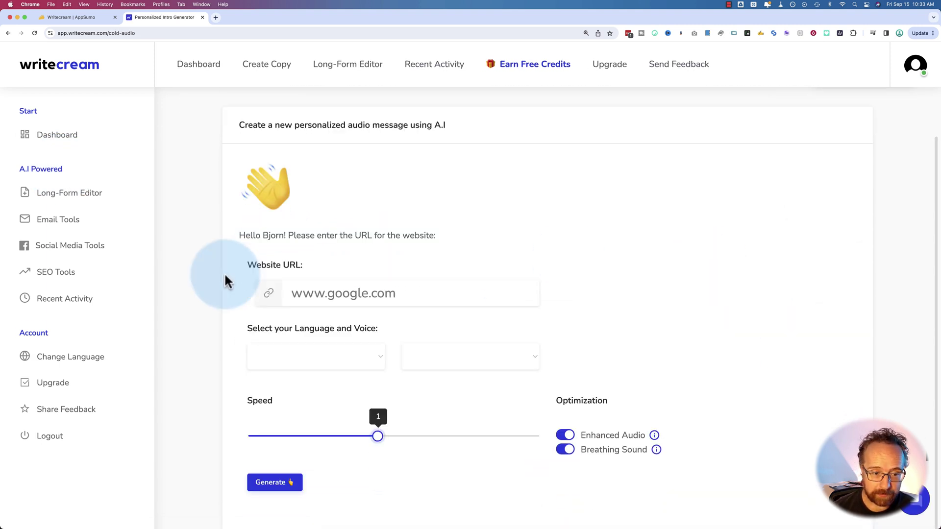
pyautogui.click(342, 292)
pyautogui.write('wplearninglab.')
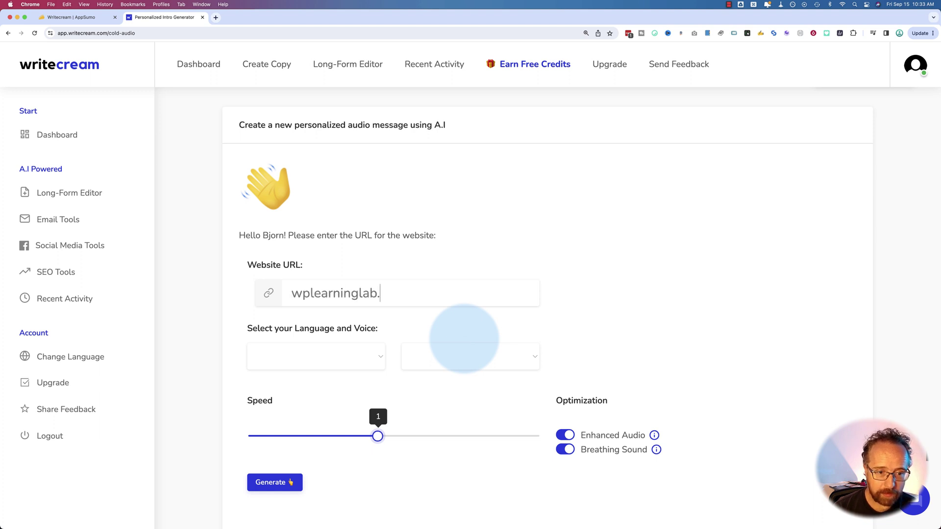
pyautogui.write('com')
# Step: Set the language to English, US and the voice to Joey, Male, and generate the personalized audio message
pyautogui.click(380, 365)
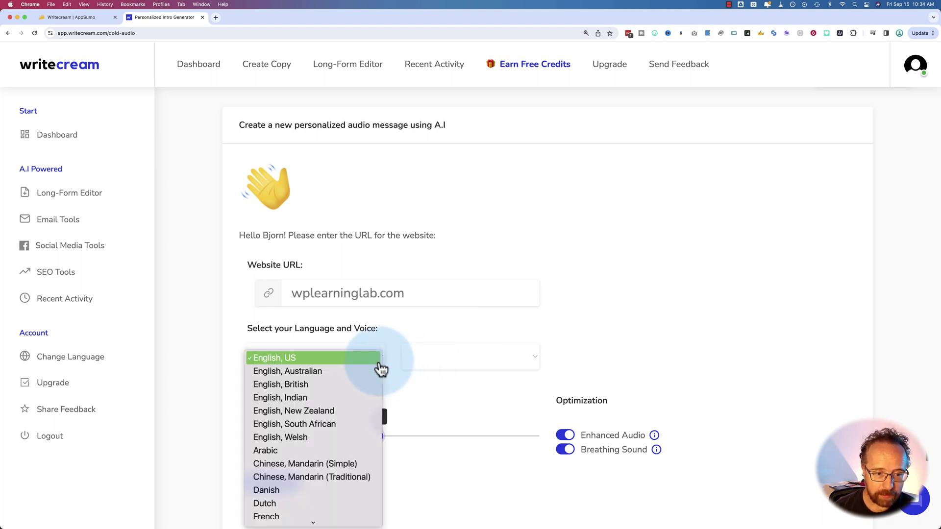
pyautogui.click(276, 363)
pyautogui.click(490, 369)
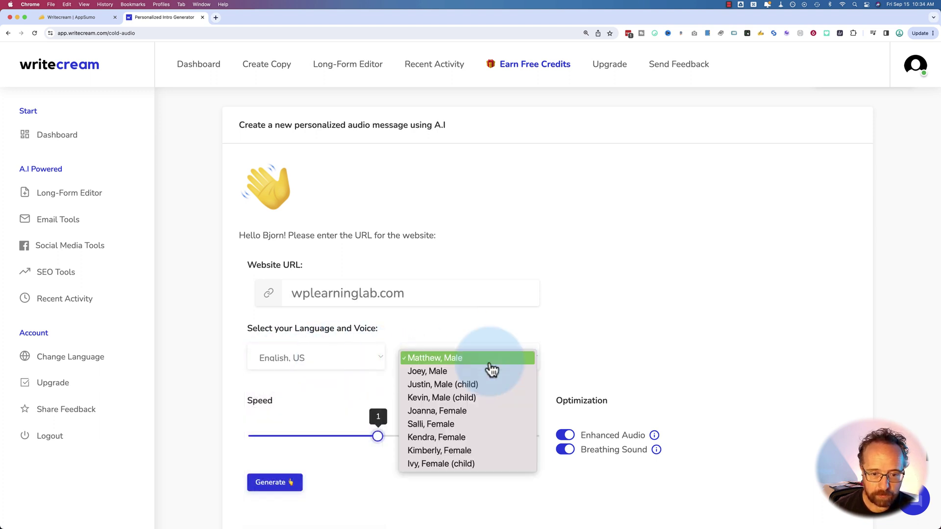
pyautogui.click(416, 373)
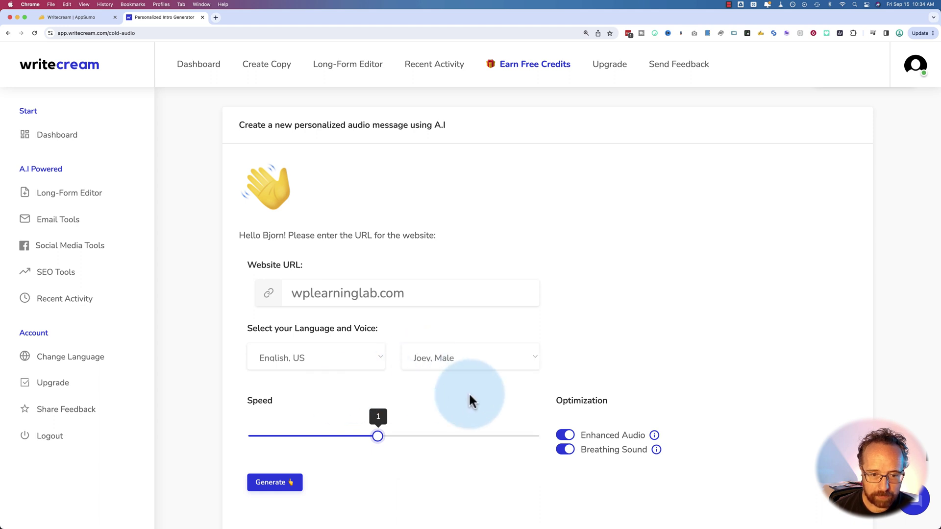
pyautogui.click(289, 493)
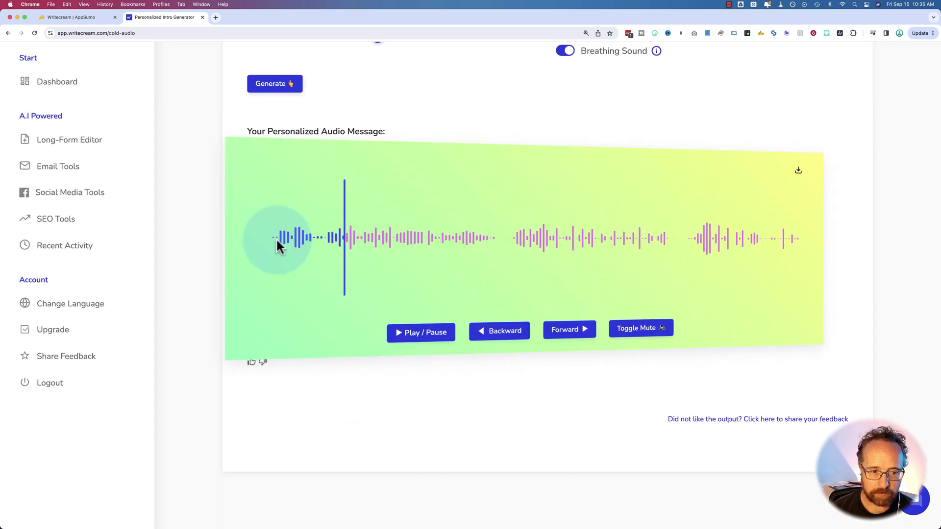
# Step: Play the generated audio message from its beginning
pyautogui.click(277, 243)
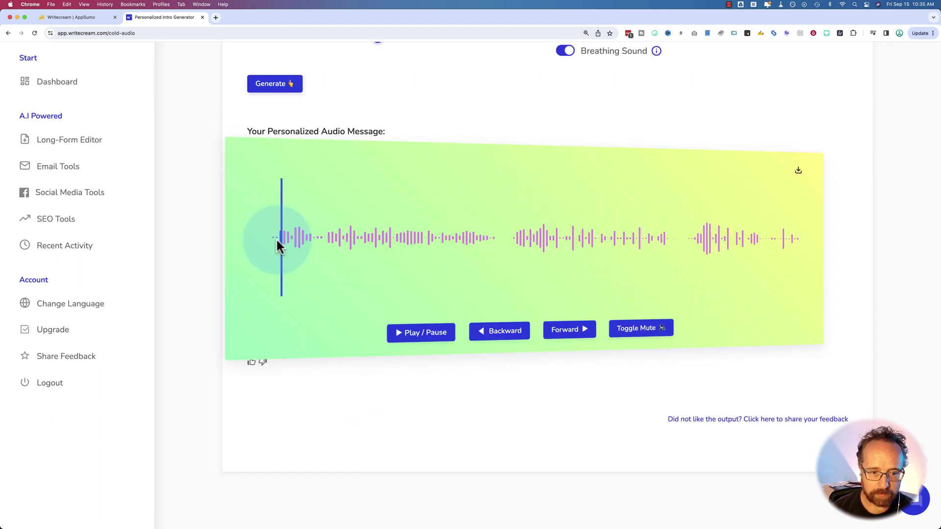
pyautogui.click(406, 332)
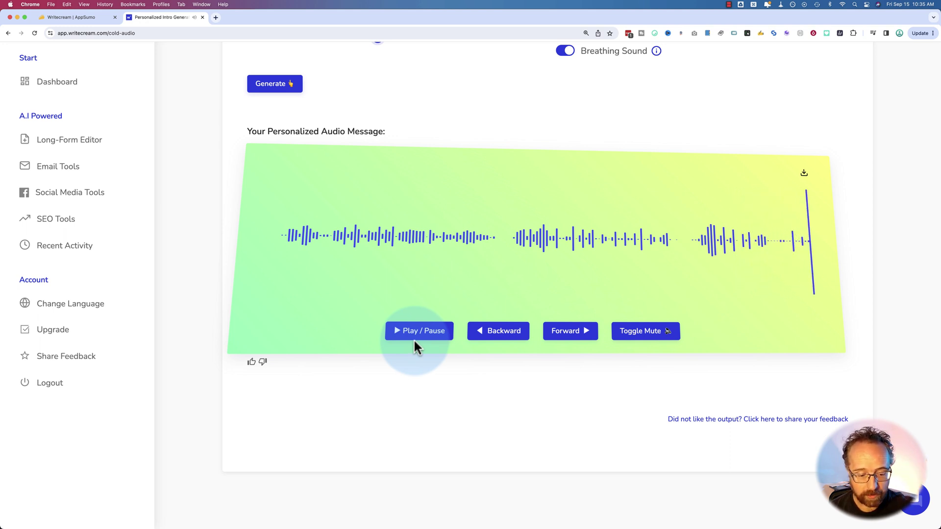
pyautogui.scroll(5, 412, 387)
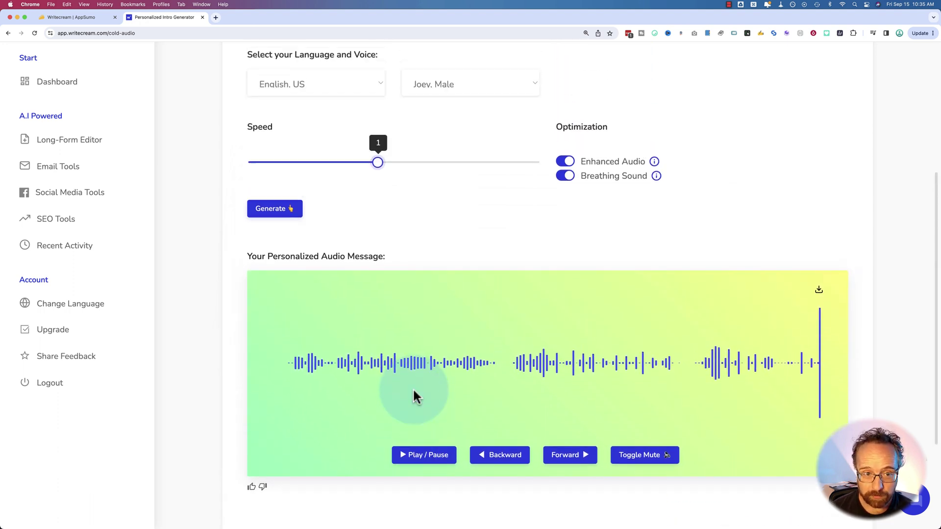
# Step: Look through the available voices without changing the selection and review the Audio Icebreaker settings and output
pyautogui.click(441, 128)
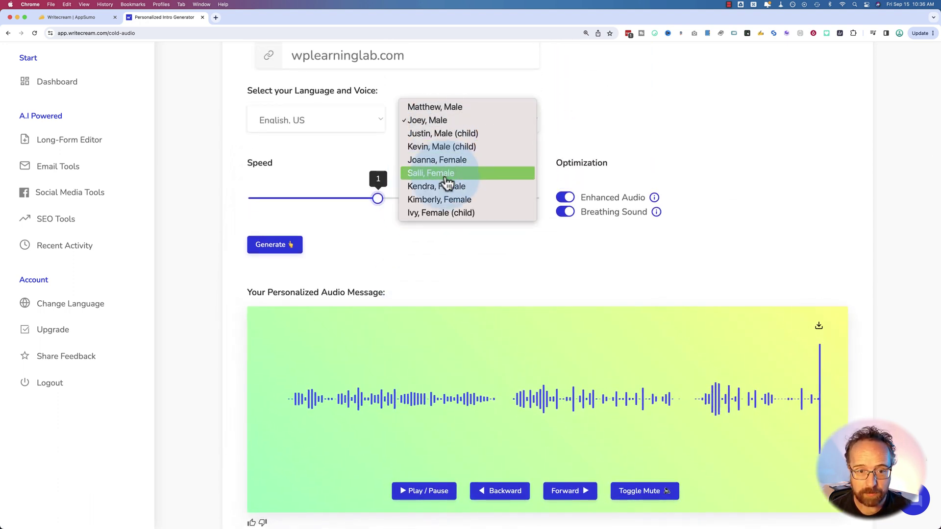
pyautogui.click(628, 274)
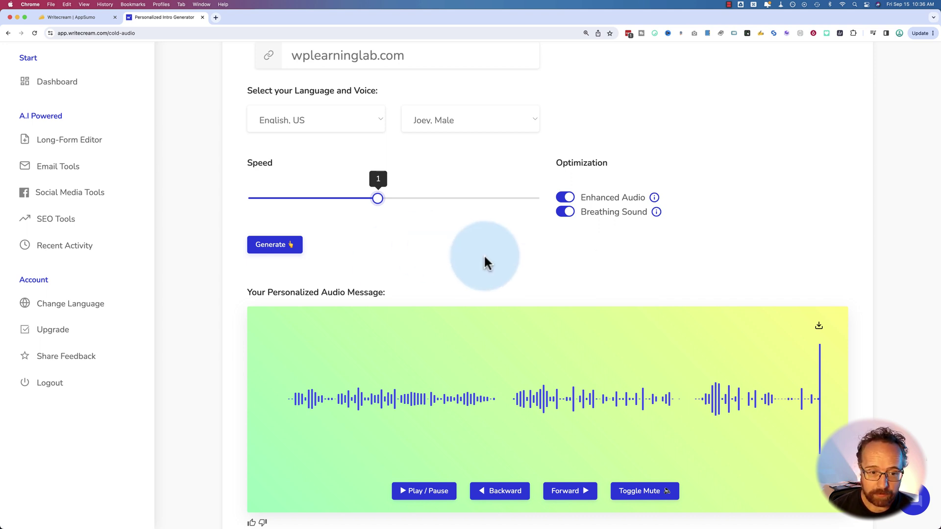
pyautogui.click(505, 398)
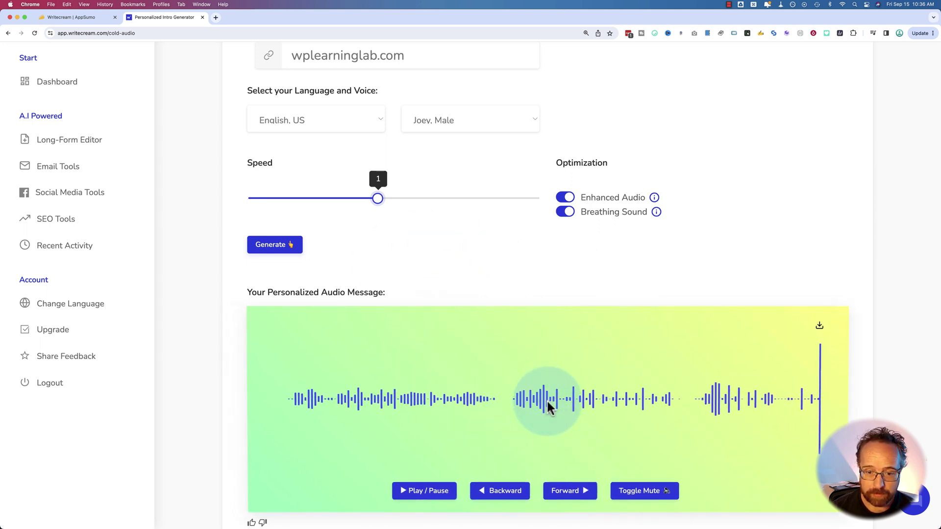
pyautogui.click(545, 275)
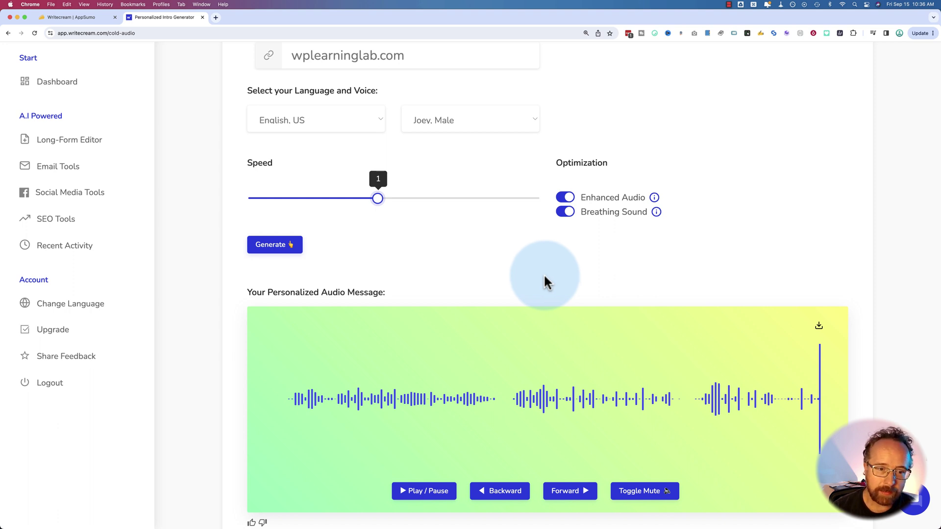
pyautogui.scroll(2, 260, 299)
pyautogui.scroll(-2, 237, 300)
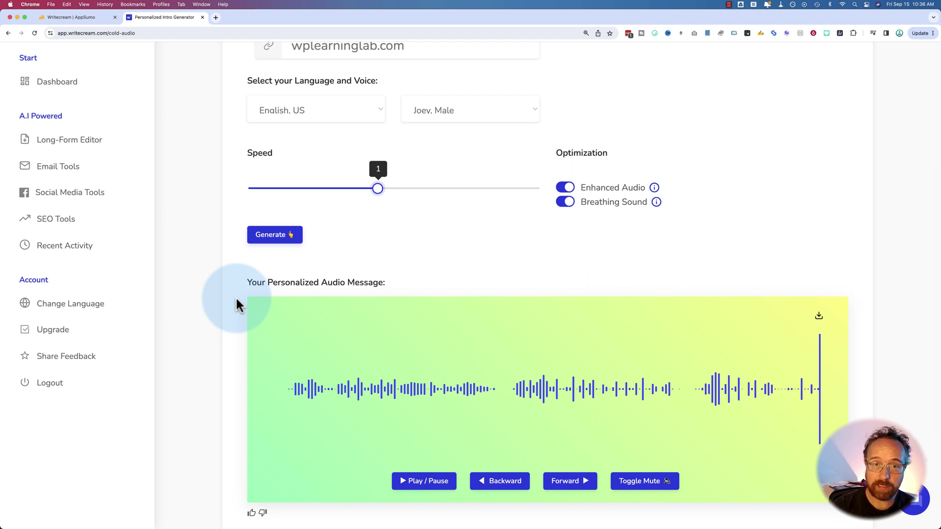
pyautogui.scroll(-3, 237, 305)
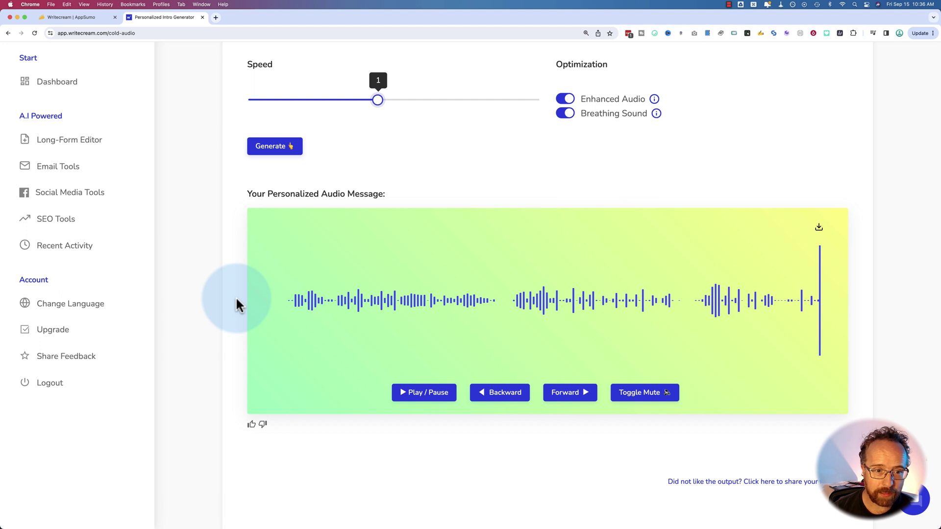
pyautogui.scroll(8, 236, 305)
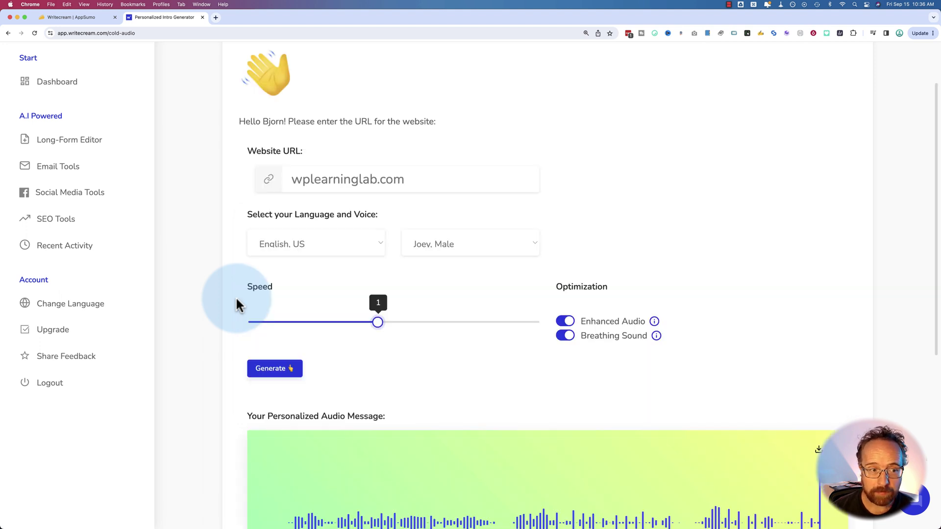
# Step: Open the Email Copy tool from the email tools and look at its key points form
pyautogui.click(69, 169)
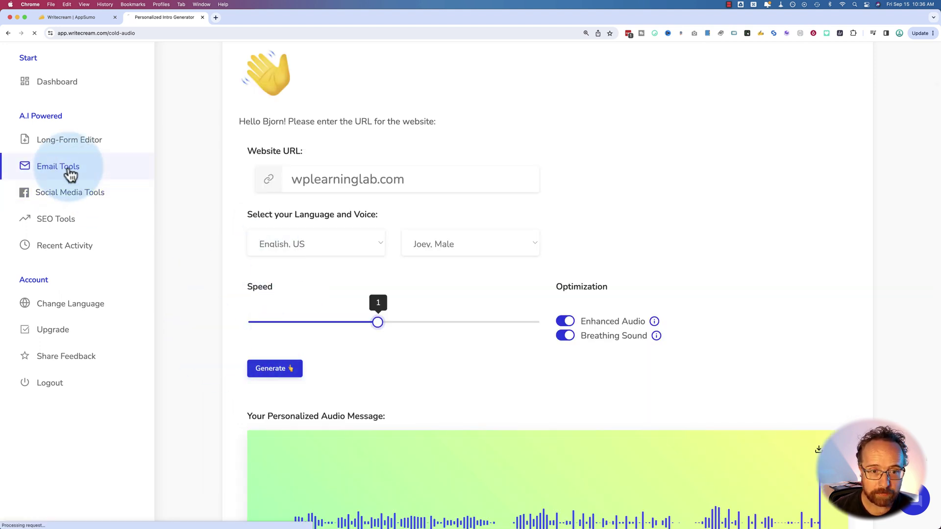
pyautogui.scroll(-5, 434, 286)
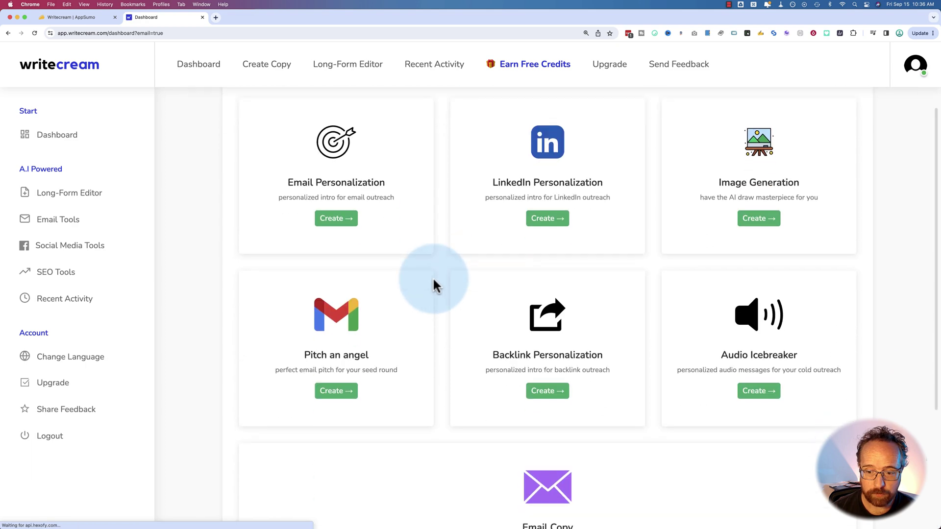
pyautogui.click(549, 433)
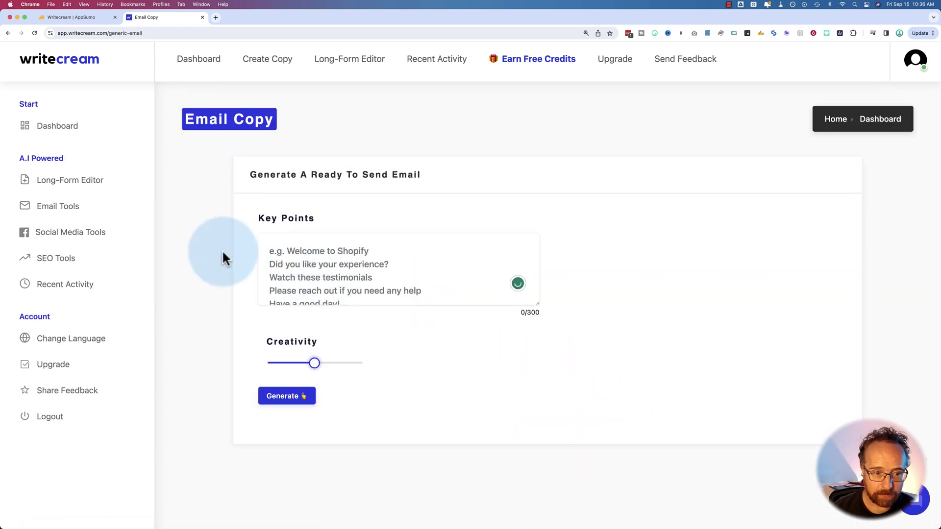
pyautogui.scroll(-1, 222, 248)
pyautogui.scroll(-1, 315, 248)
pyautogui.scroll(1, 316, 251)
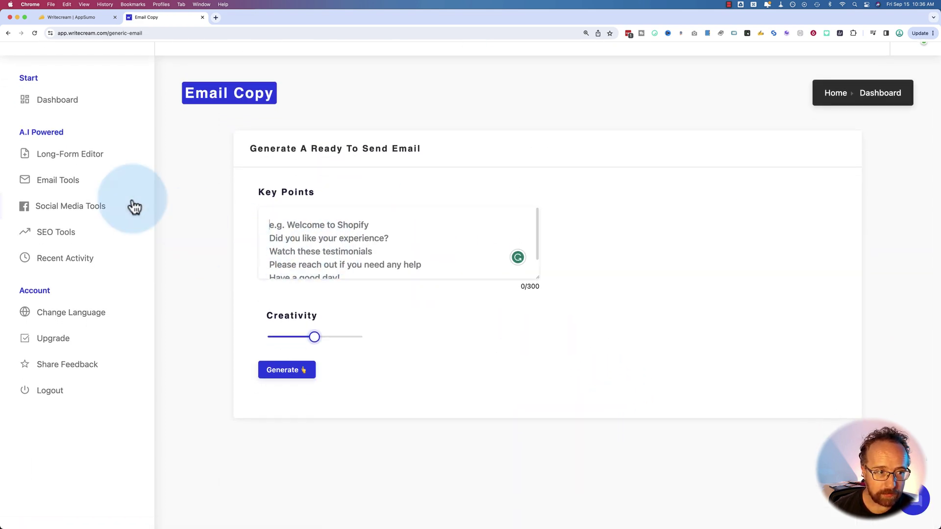
# Step: Open the Blog Outline tool from the SEO tools and generate outlines from the prefilled Business Success Rules name and topic
pyautogui.click(57, 233)
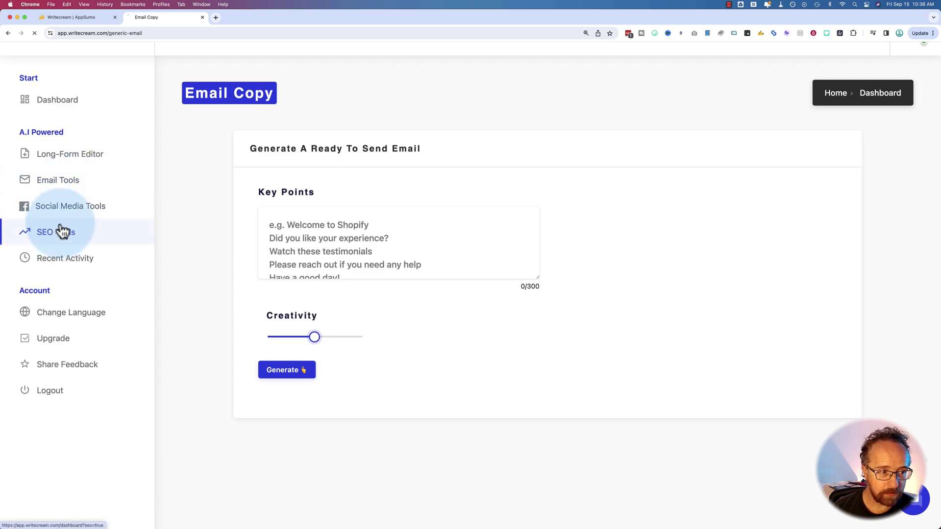
pyautogui.scroll(-2, 236, 245)
pyautogui.scroll(-3, 539, 338)
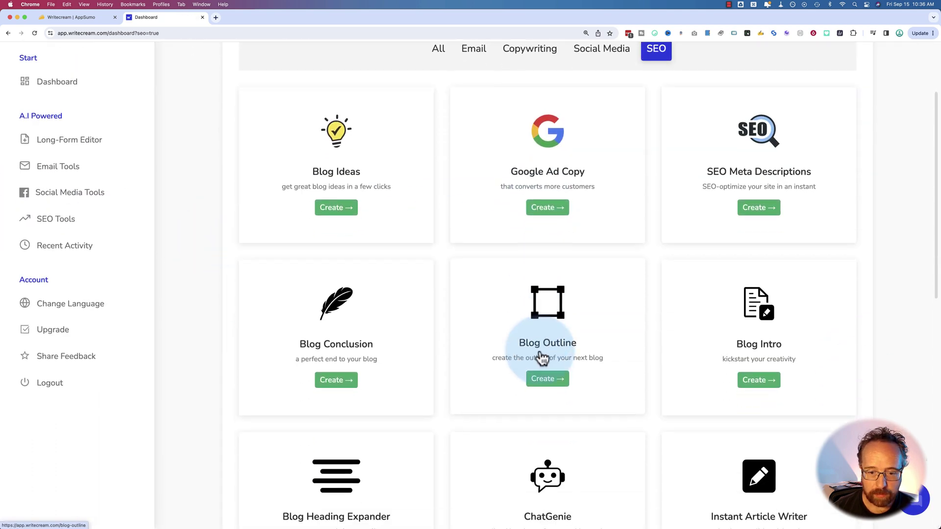
pyautogui.click(542, 380)
pyautogui.click(302, 412)
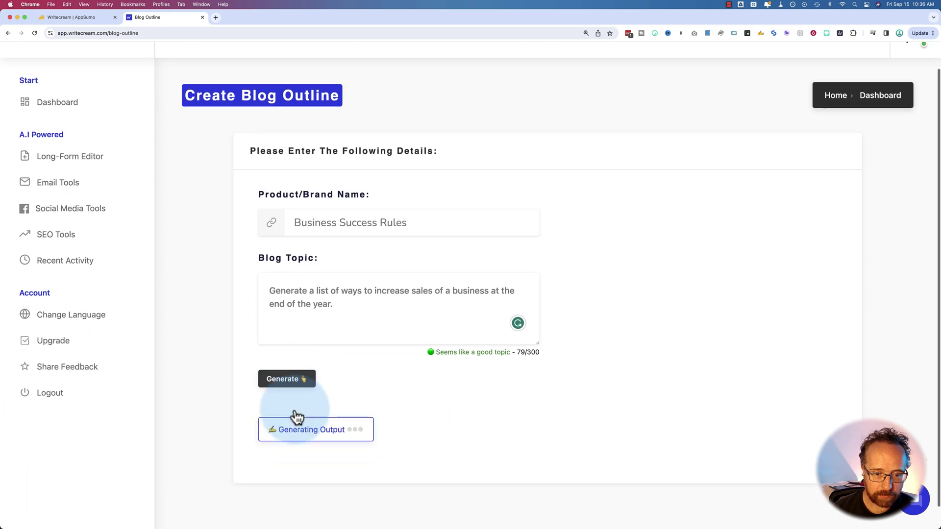
pyautogui.scroll(-7, 221, 338)
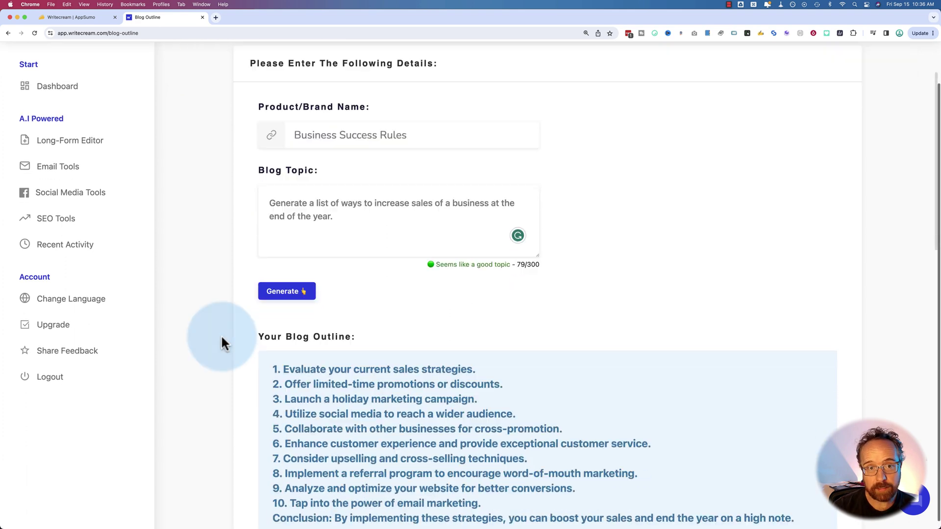
# Step: Copy the first five points of the first generated blog outline
pyautogui.moveTo(273, 103); pyautogui.dragTo(766, 237)
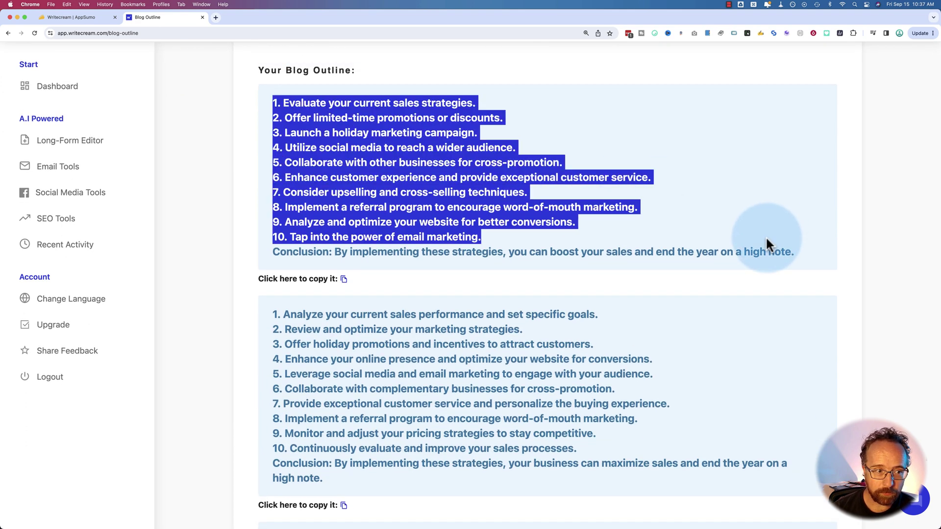
pyautogui.click(345, 139)
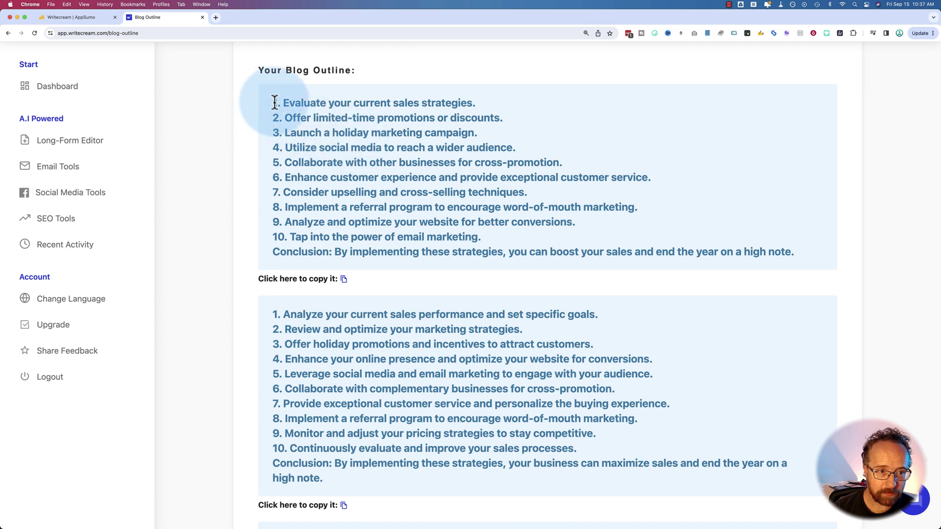
pyautogui.moveTo(272, 102); pyautogui.dragTo(602, 157)
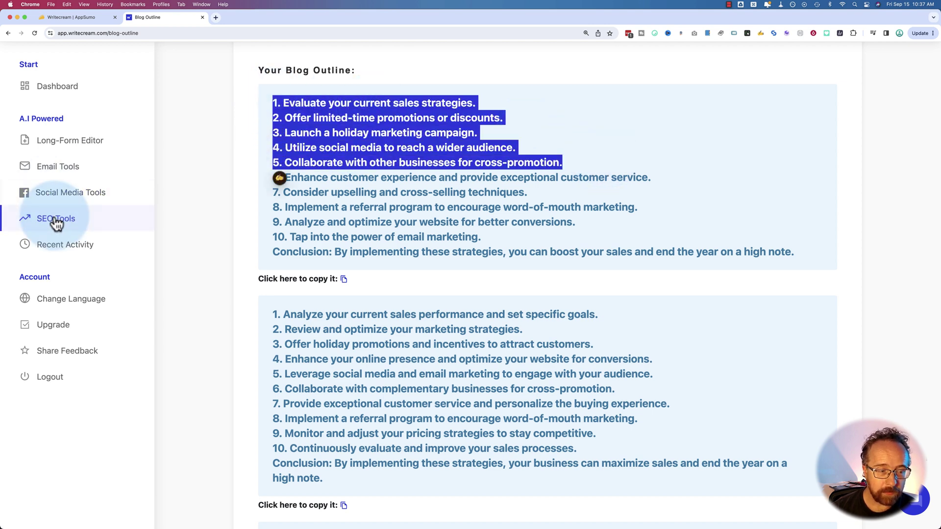
# Step: Open the Email Copy tool again and paste the five outline points as its key points
pyautogui.click(55, 169)
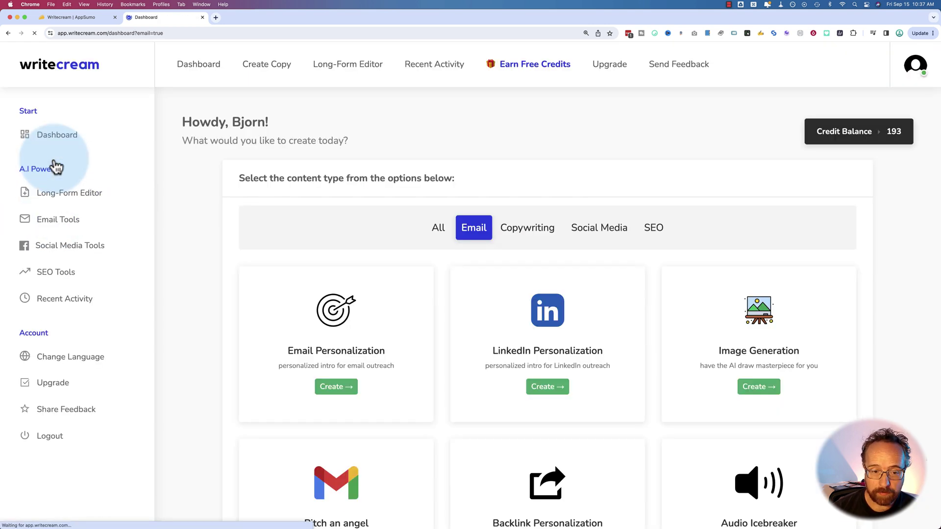
pyautogui.scroll(-10, 505, 467)
pyautogui.scroll(8, 508, 468)
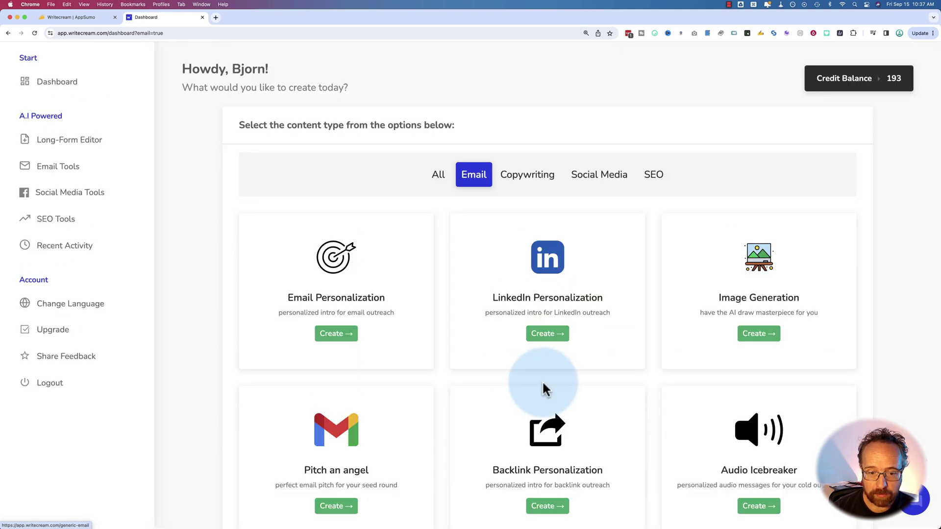
pyautogui.scroll(-3, 542, 386)
pyautogui.scroll(-3, 541, 386)
pyautogui.click(542, 384)
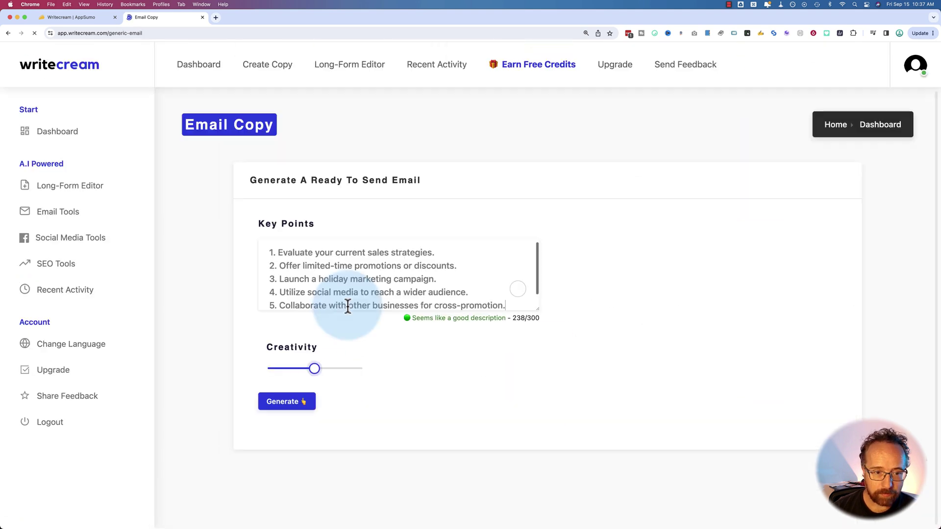
pyautogui.moveTo(314, 315)
pyautogui.mouseDown()
pyautogui.moveTo(348, 315)
pyautogui.moveTo(314, 315)
pyautogui.mouseUp()
# Step: Generate the email from the pasted key points and read through the result
pyautogui.click(287, 347)
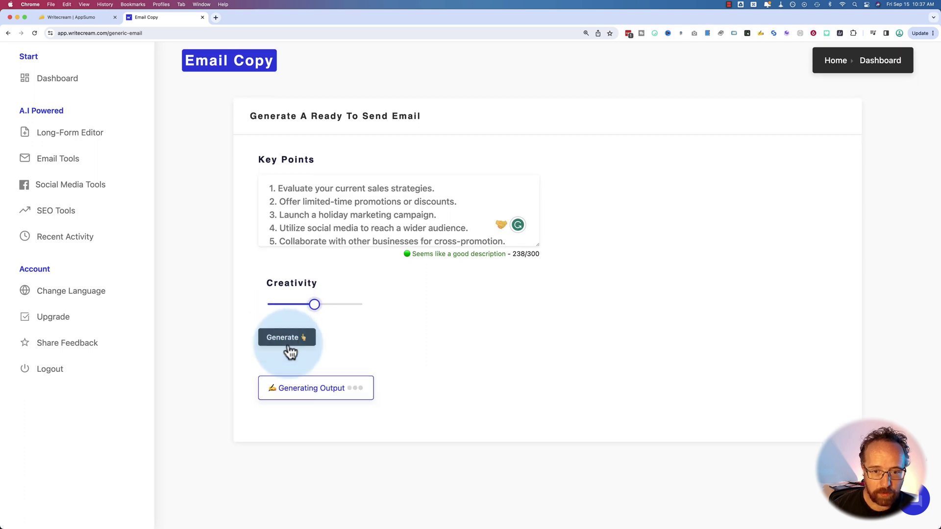
pyautogui.scroll(-7, 525, 235)
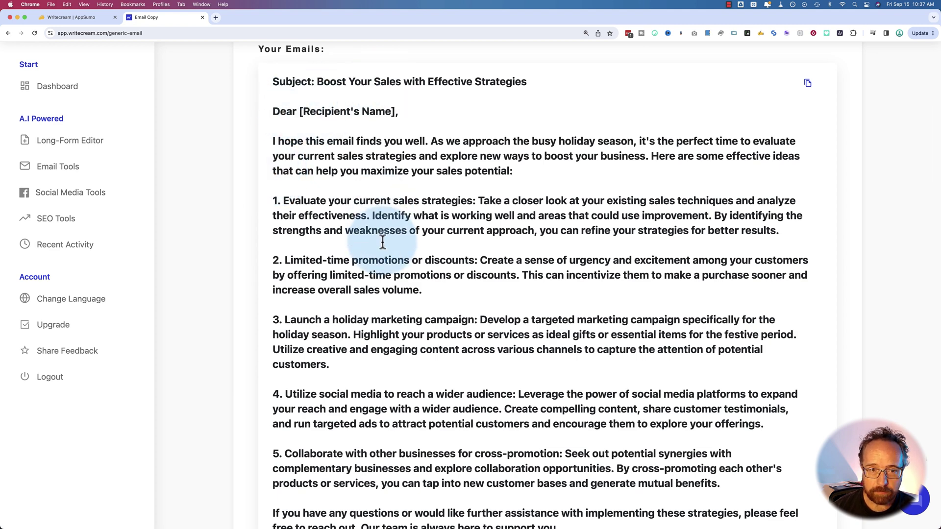
pyautogui.scroll(-1, 382, 237)
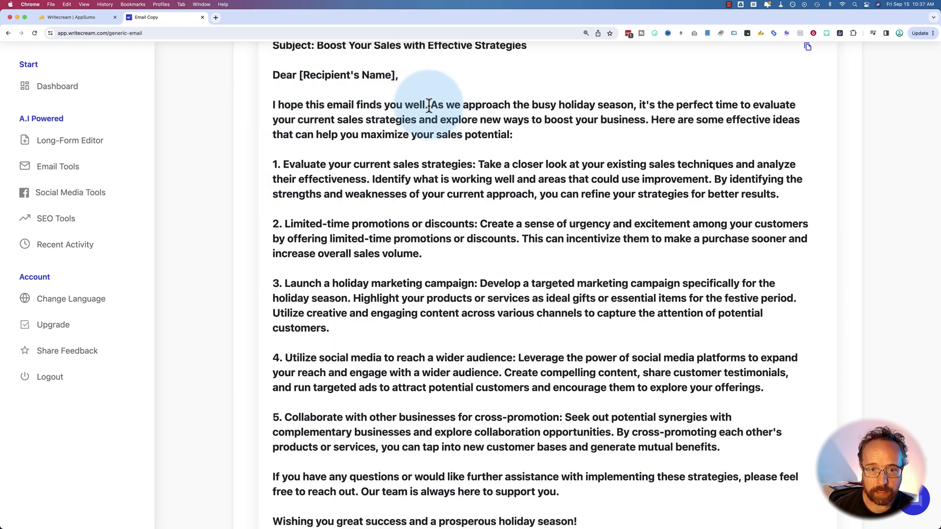
# Step: Examine the generated holiday sales email, highlighting its holiday-season opening phrase and the list of suggested strategies
pyautogui.moveTo(431, 105); pyautogui.dragTo(635, 104)
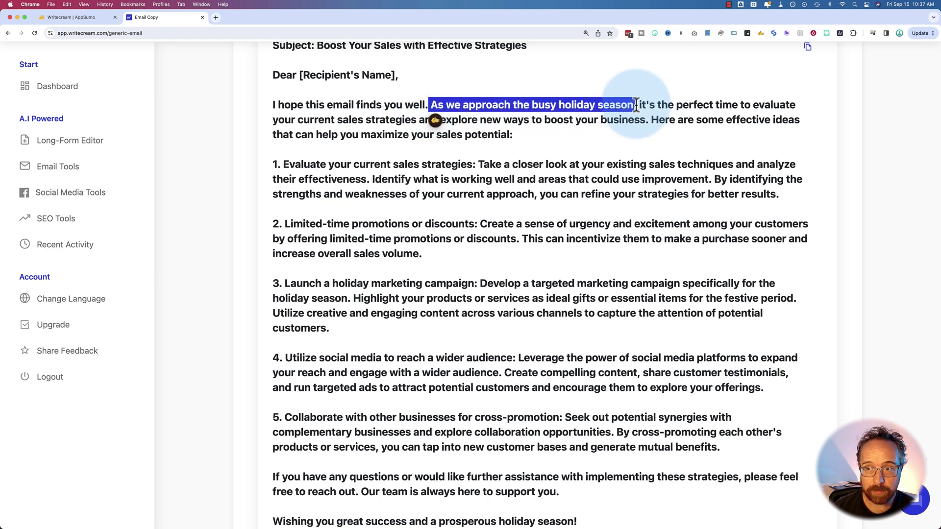
pyautogui.moveTo(635, 105); pyautogui.dragTo(637, 105)
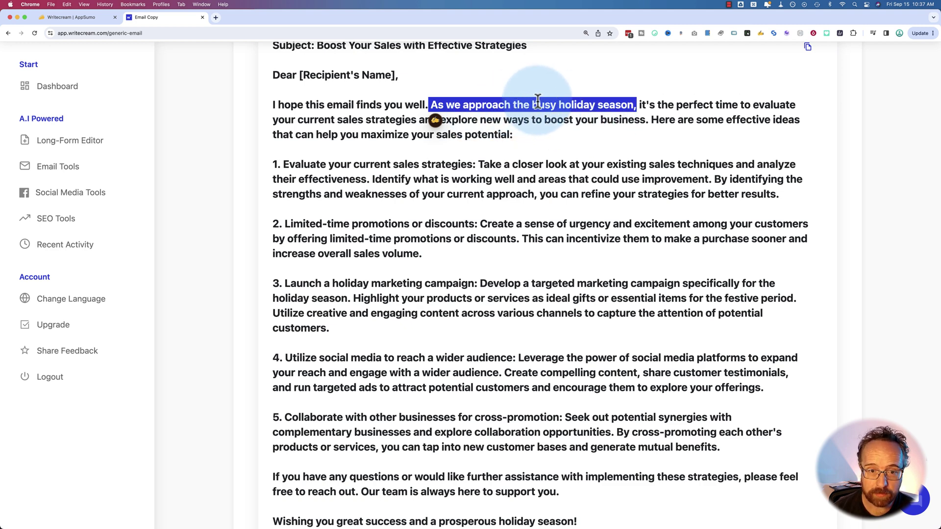
pyautogui.scroll(-2, 531, 162)
pyautogui.scroll(-1, 531, 161)
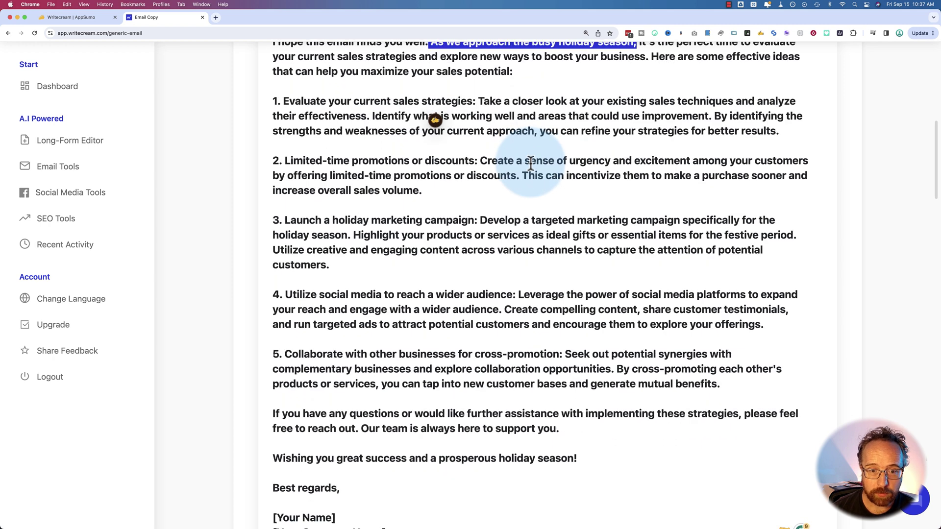
pyautogui.scroll(3, 531, 161)
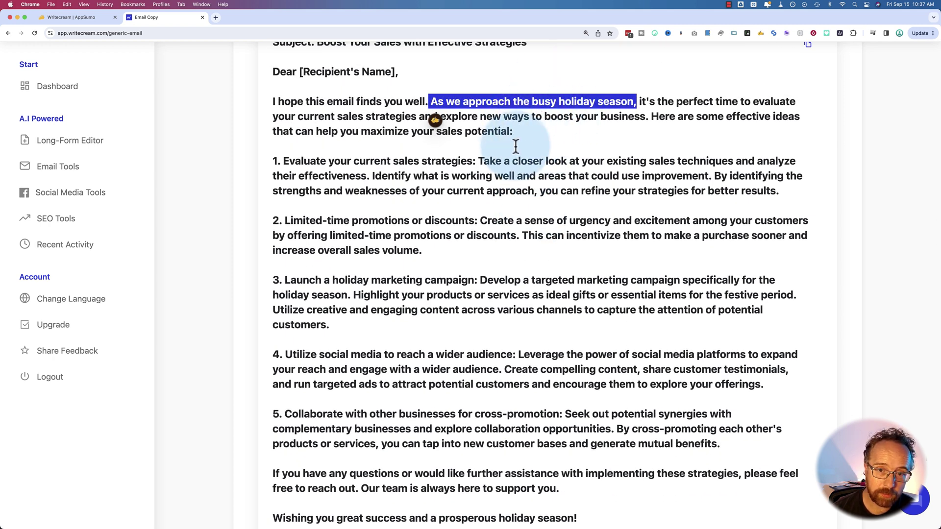
pyautogui.scroll(-5, 520, 175)
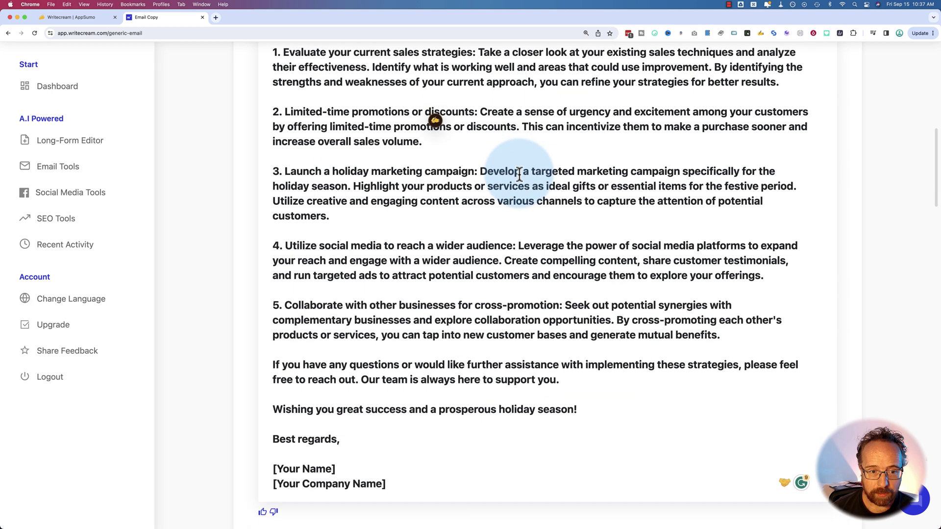
pyautogui.scroll(-1, 519, 175)
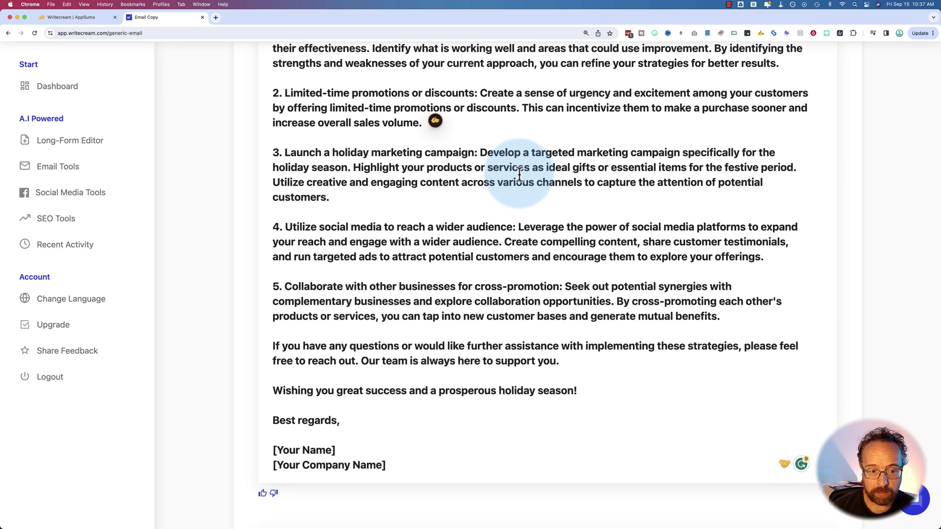
pyautogui.scroll(3, 520, 175)
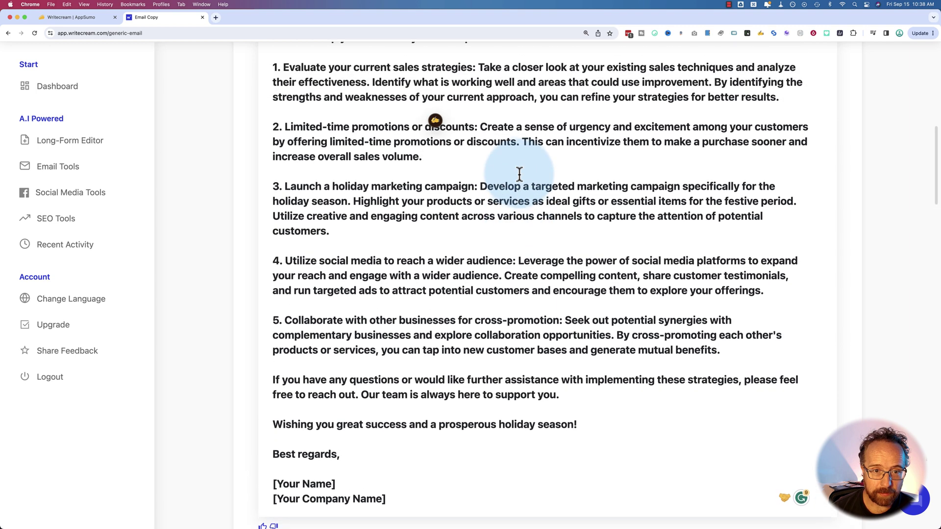
pyautogui.moveTo(283, 127); pyautogui.dragTo(527, 394)
pyautogui.click(531, 393)
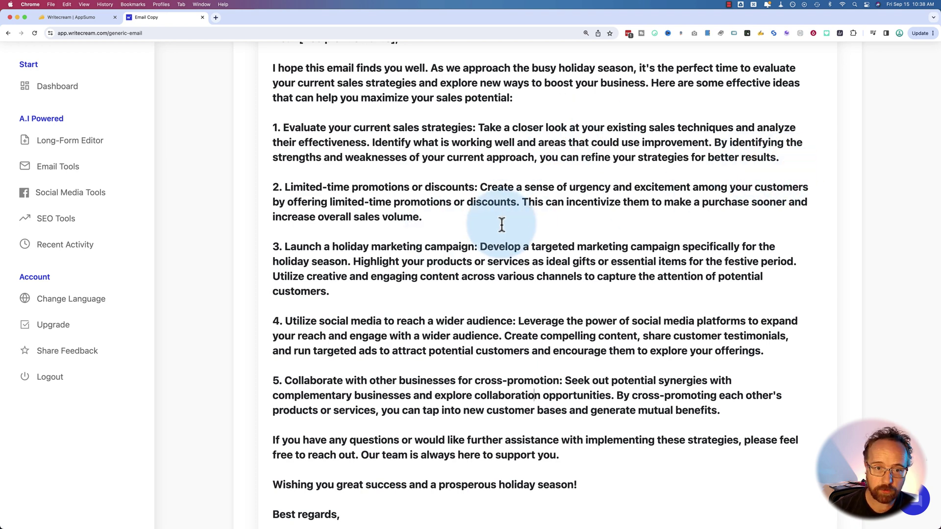
pyautogui.scroll(-1, 311, 235)
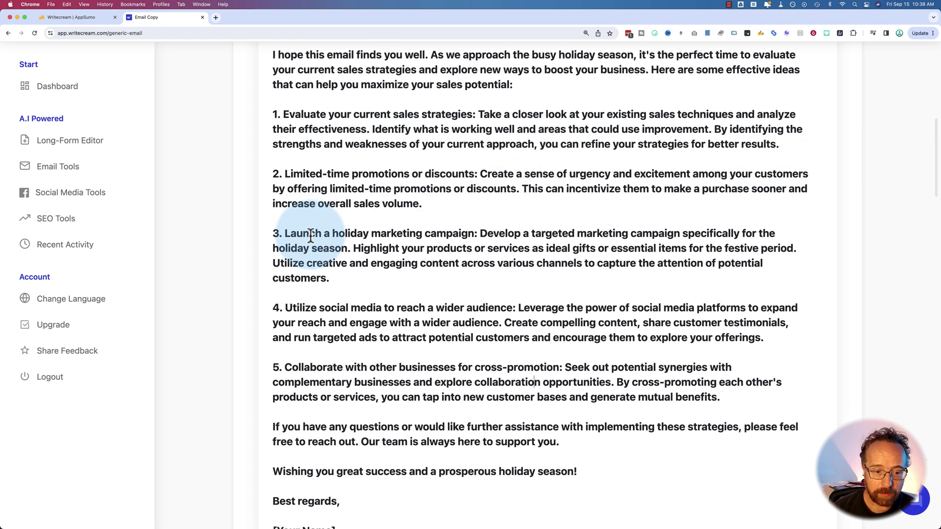
pyautogui.scroll(-10, 311, 235)
# Step: Open the social media tools, look through the available generators and open Command Mode
pyautogui.click(63, 178)
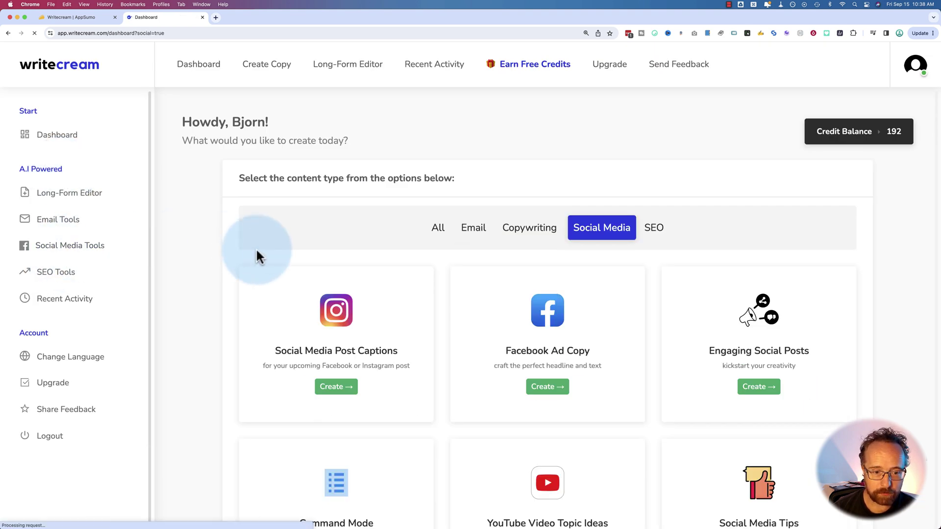
pyautogui.scroll(-5, 213, 248)
pyautogui.scroll(-5, 213, 250)
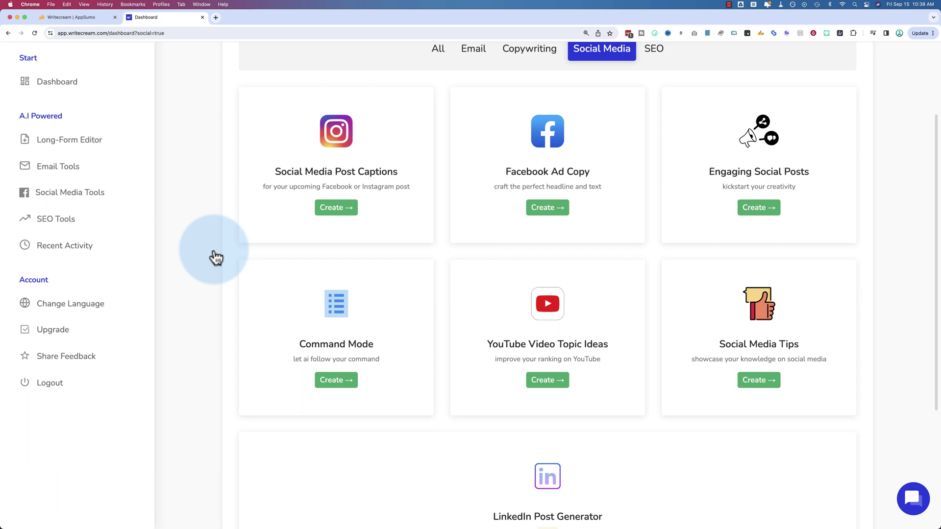
pyautogui.scroll(-2, 216, 257)
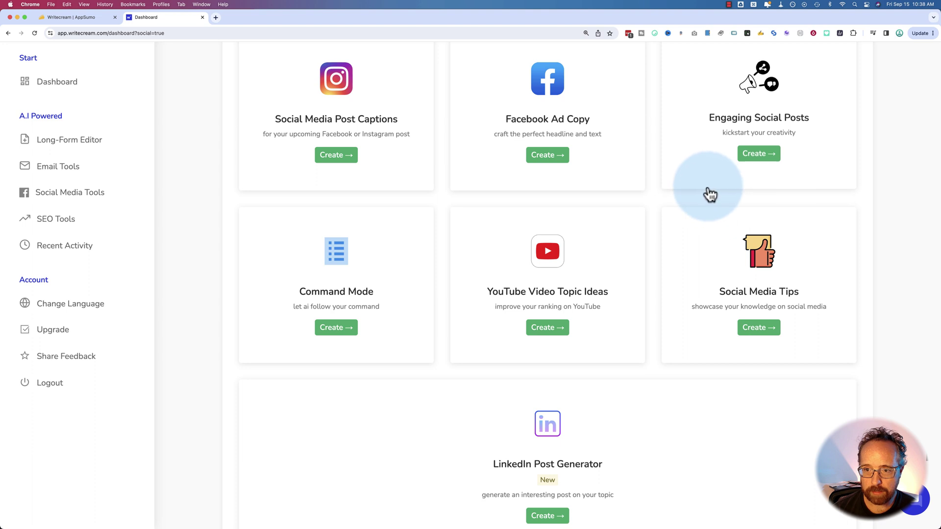
pyautogui.scroll(-5, 701, 187)
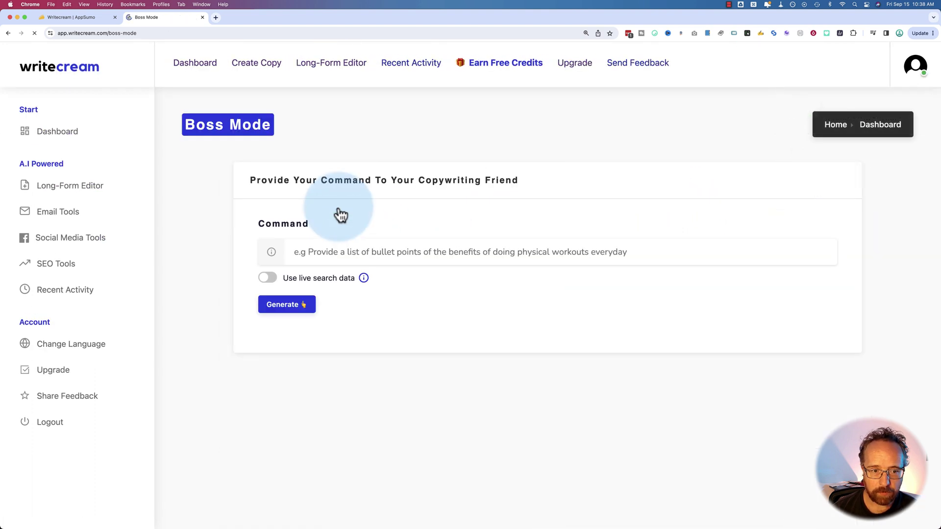
# Step: Enter "Provide a list of bullet points to improve sales strategies" as the command
pyautogui.click(296, 253)
pyautogui.press('super+v')
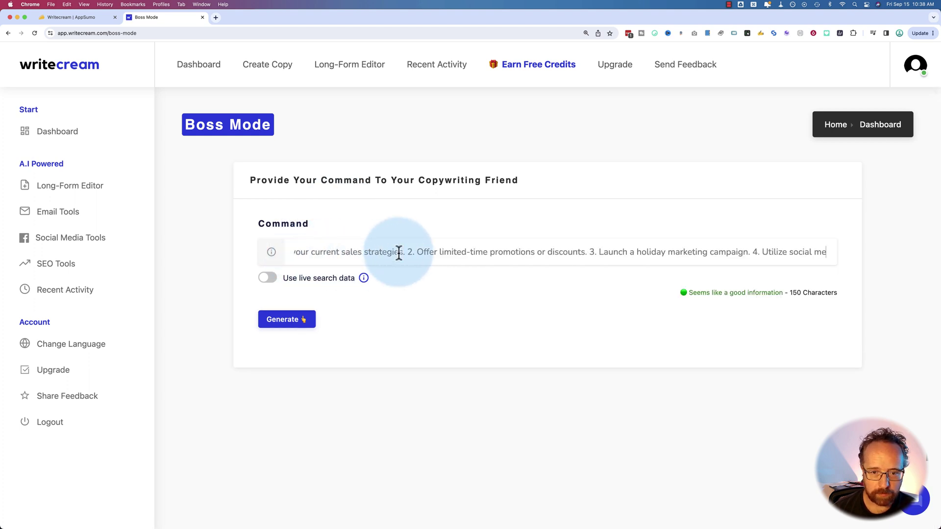
pyautogui.moveTo(388, 252); pyautogui.dragTo(293, 251)
pyautogui.write('Provide a list of bul')
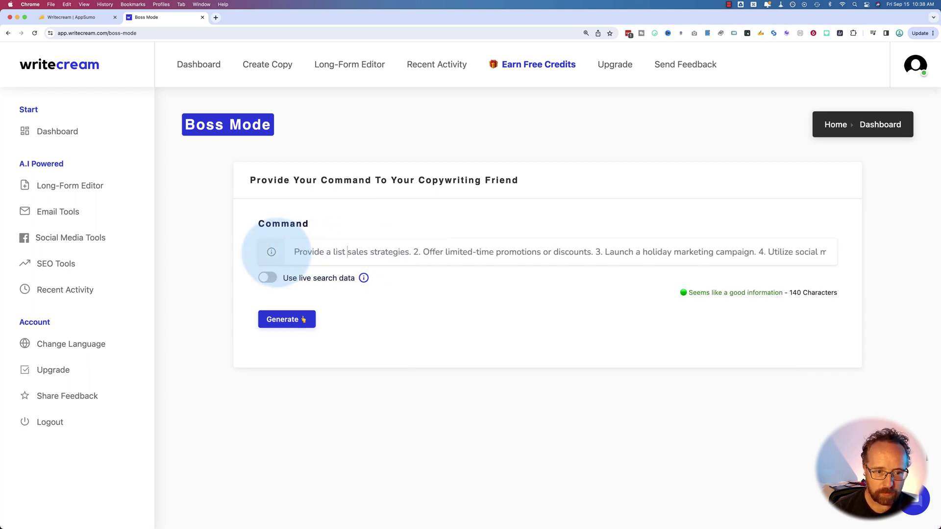
pyautogui.write('let')
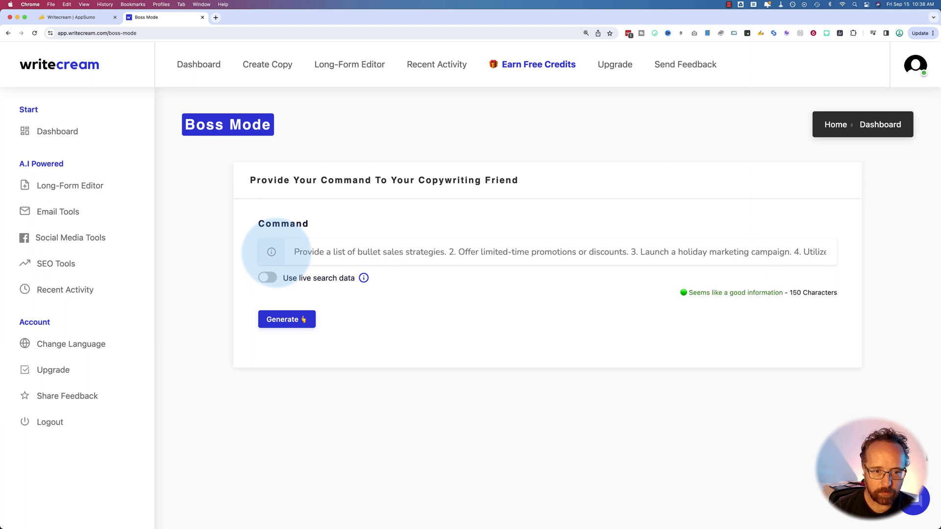
pyautogui.moveTo(448, 252); pyautogui.dragTo(469, 301)
pyautogui.press('BackSpace')
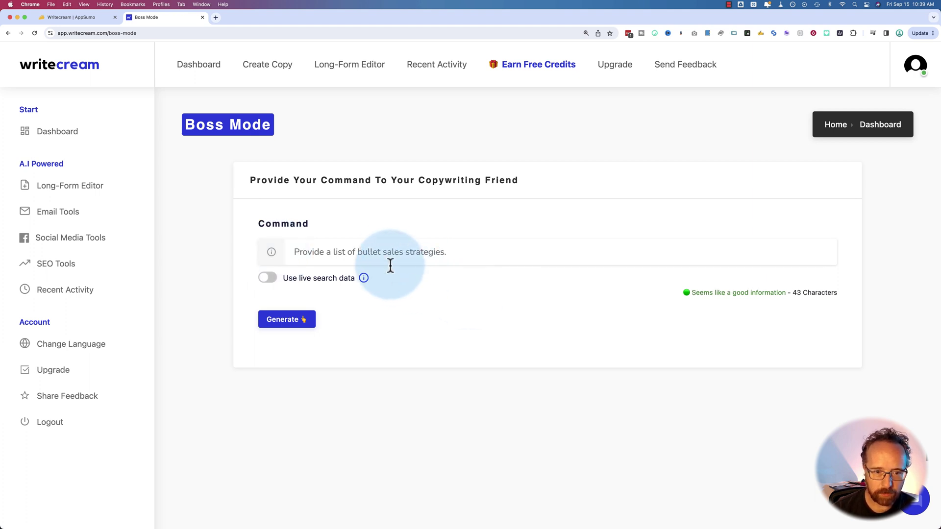
pyautogui.write('points to improve')
pyautogui.click(524, 253)
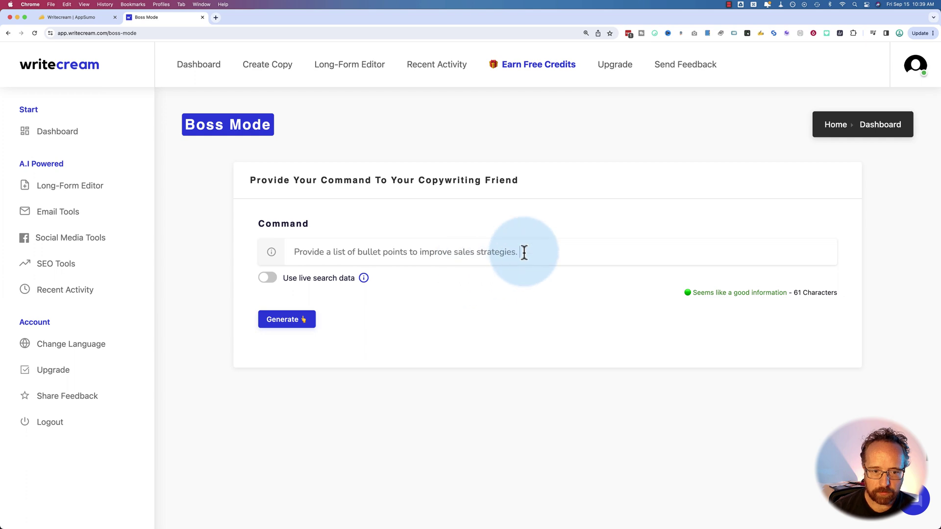
pyautogui.press('BackSpace')
# Step: Enable live search data for the sales strategies command and generate the output
pyautogui.moveTo(363, 278)
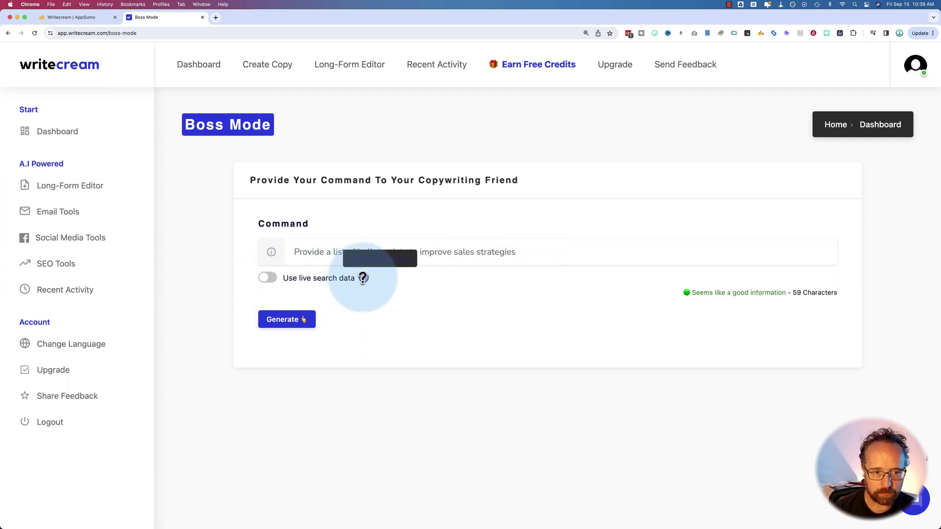
pyautogui.click(268, 277)
pyautogui.click(286, 319)
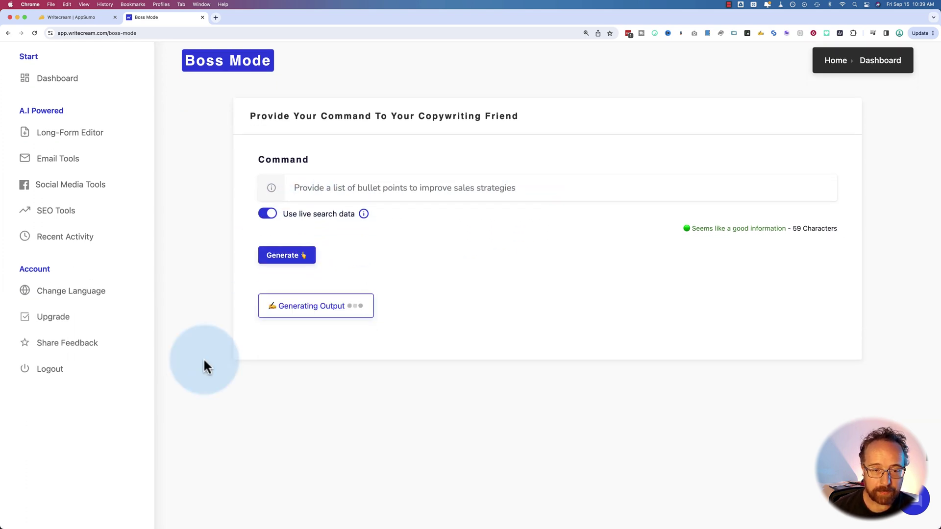
# Step: Read through the generated bullet lists, highlighting the points in the first output
pyautogui.scroll(-10, 294, 220)
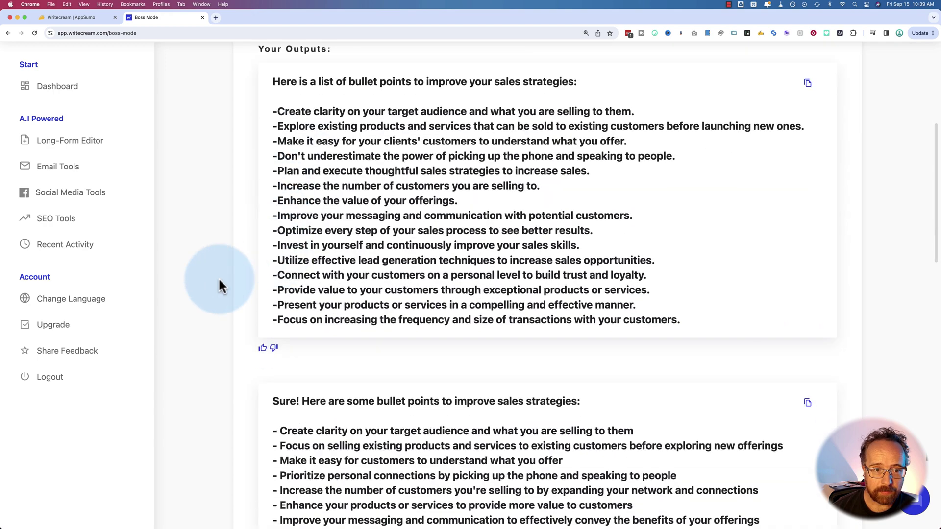
pyautogui.scroll(3, 280, 194)
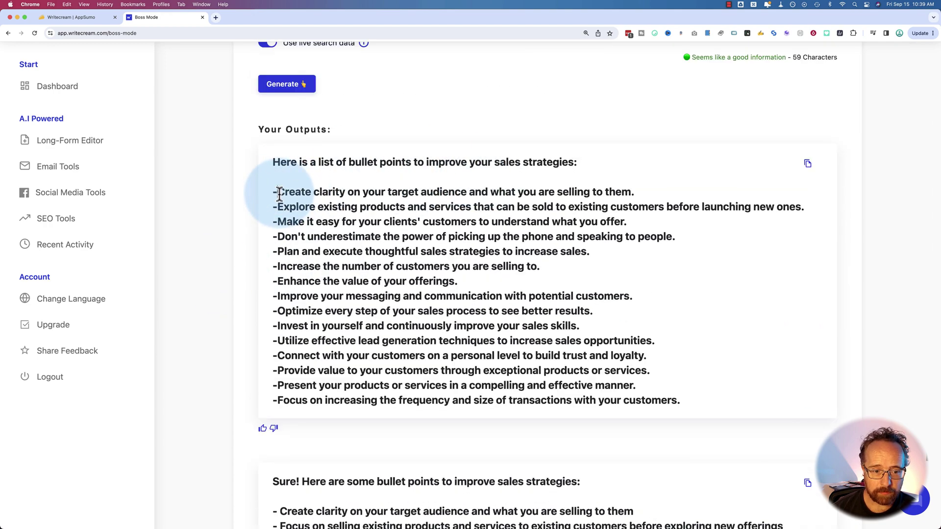
pyautogui.moveTo(279, 193); pyautogui.dragTo(678, 416)
pyautogui.scroll(5, 430, 399)
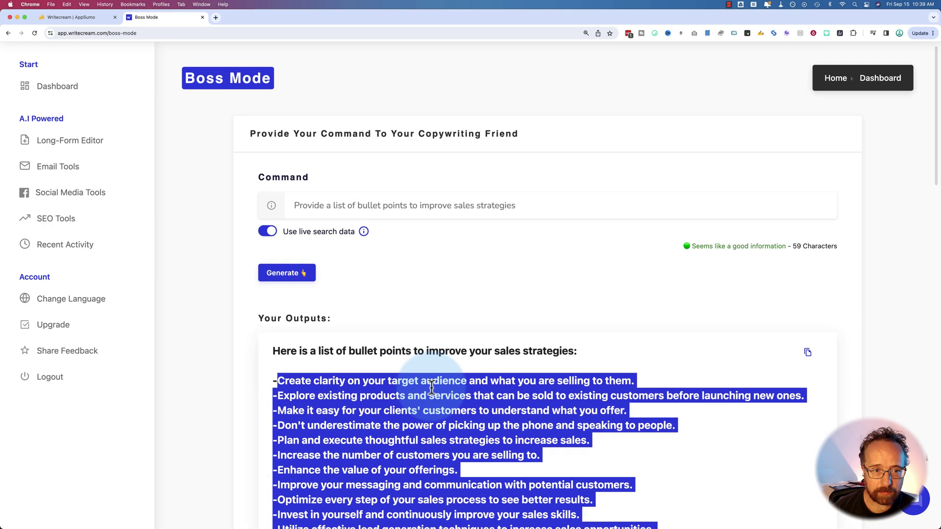
pyautogui.scroll(-3, 216, 252)
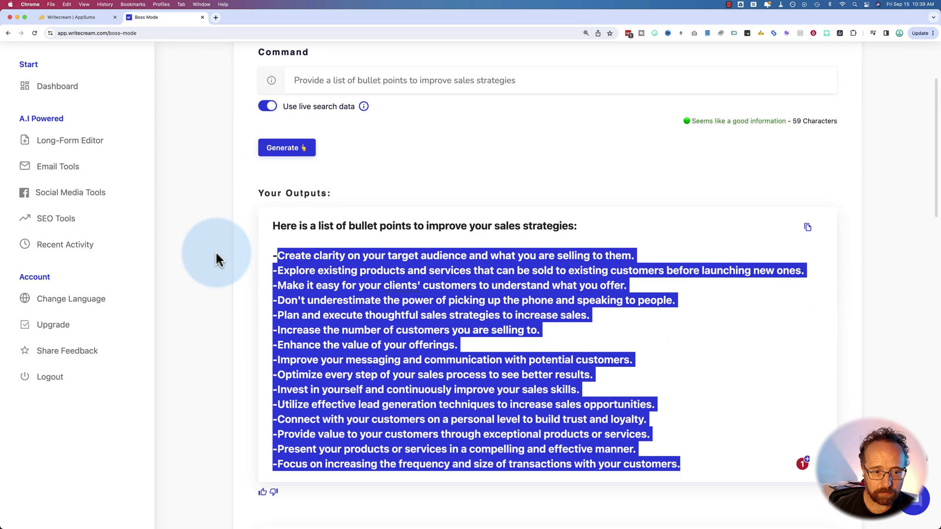
pyautogui.scroll(-15, 216, 253)
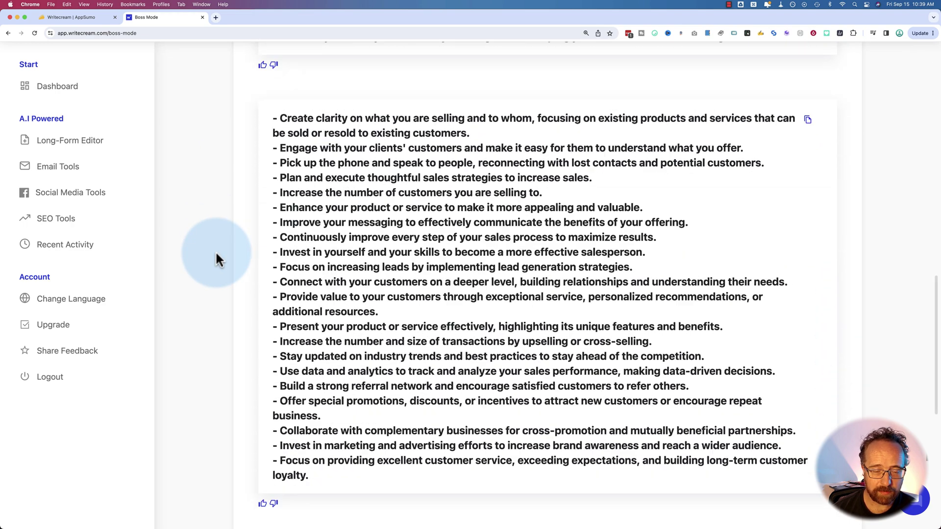
pyautogui.scroll(-10, 217, 259)
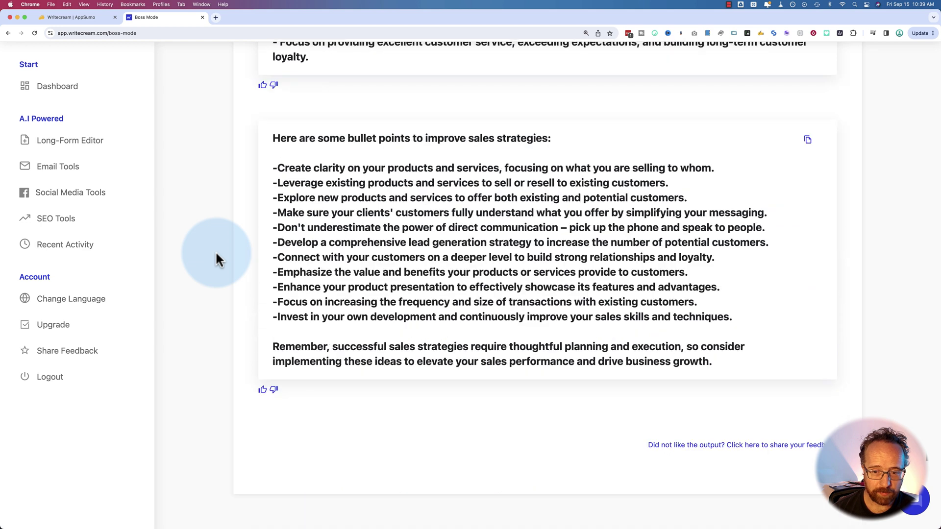
# Step: Return to the social media tools, open Social Media Post Captions and generate captions from the prefilled Business Success Rules details
pyautogui.hscroll(-5, 217, 259)
pyautogui.scroll(-4, 296, 271)
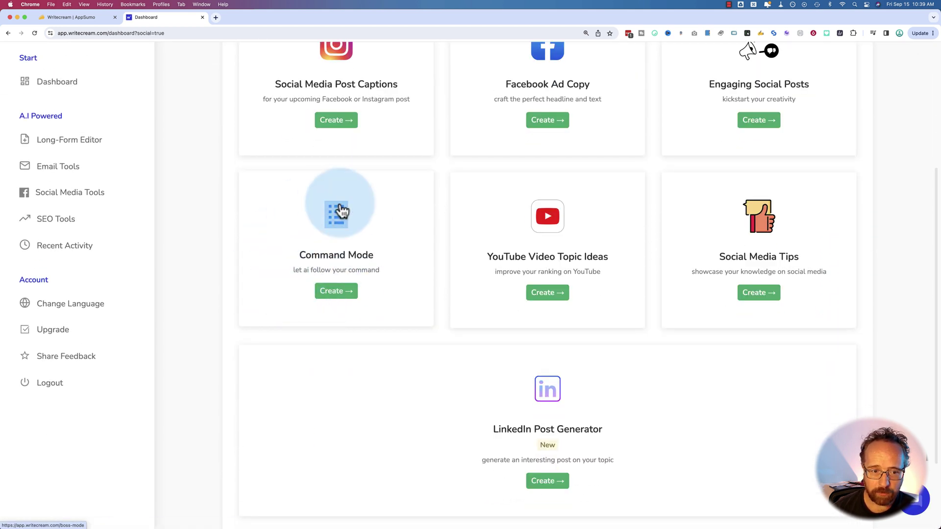
pyautogui.scroll(2, 406, 314)
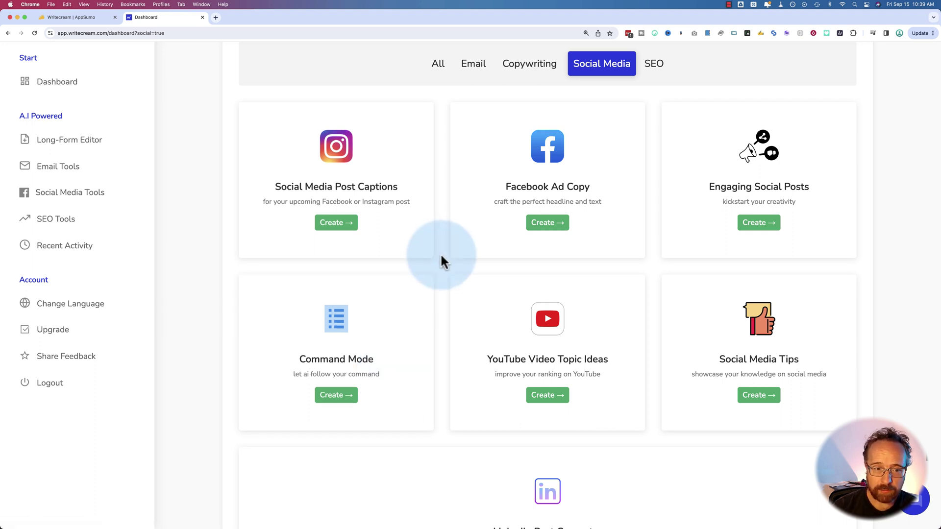
pyautogui.click(374, 180)
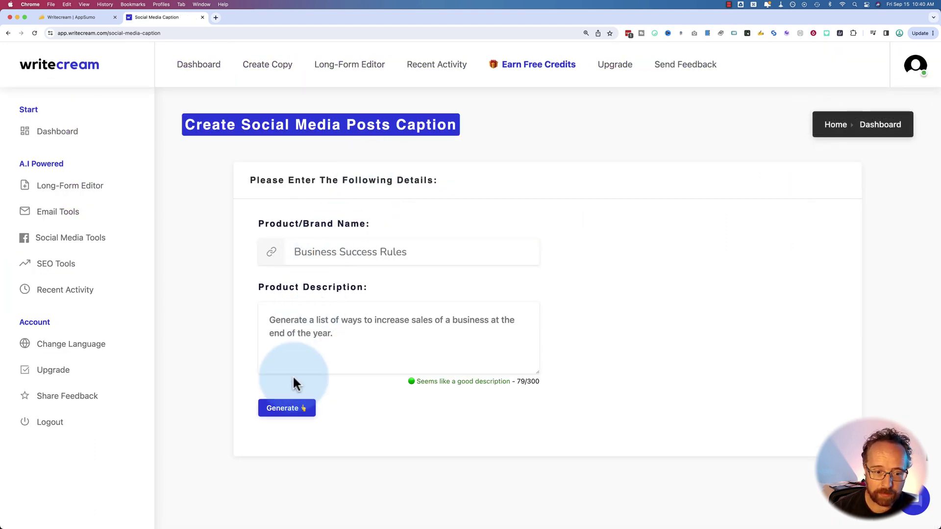
pyautogui.click(286, 412)
# Step: Examine the generated social media captions, focusing on the hashtags in the first two
pyautogui.scroll(-5, 226, 333)
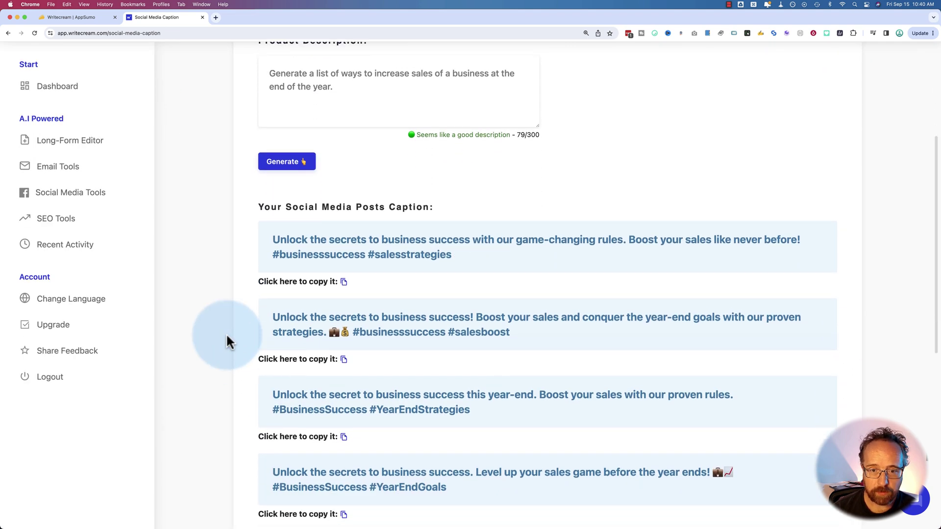
pyautogui.moveTo(452, 211); pyautogui.dragTo(542, 210)
pyautogui.click(311, 210)
pyautogui.click(448, 295)
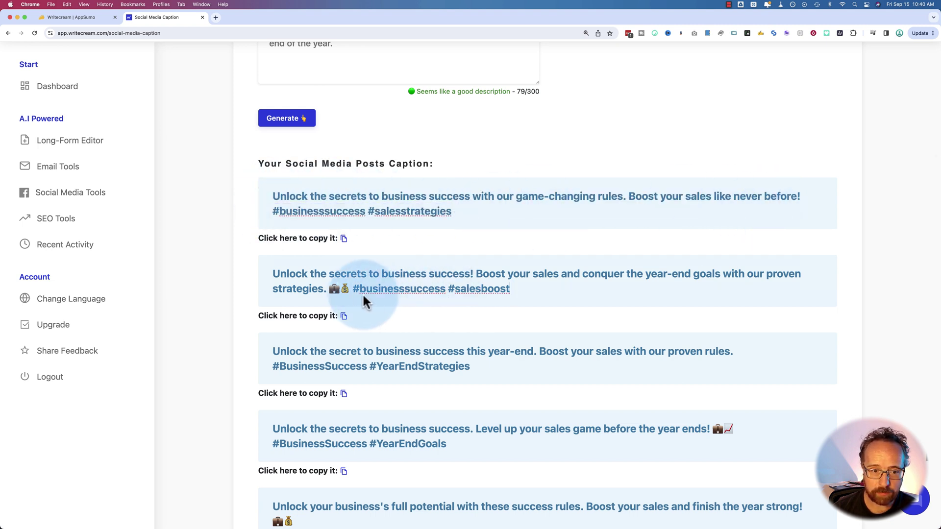
pyautogui.moveTo(352, 290); pyautogui.dragTo(321, 320)
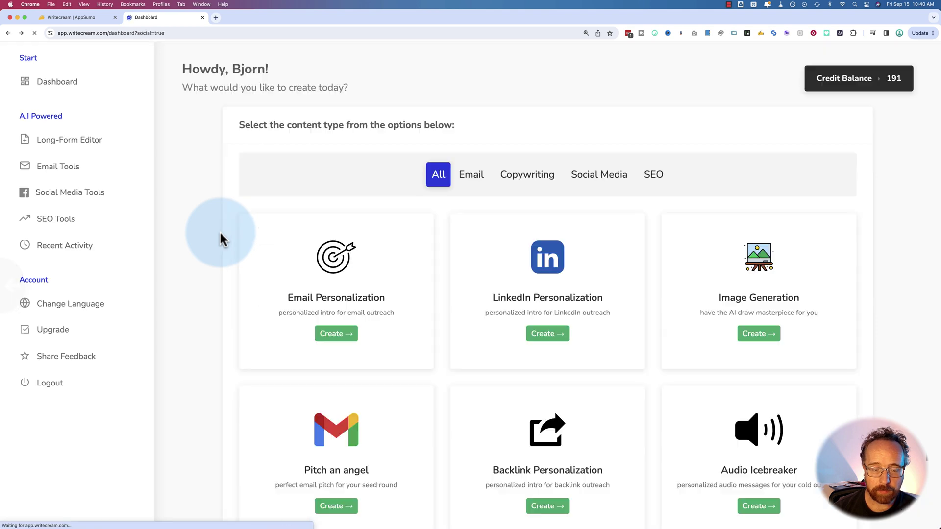
# Step: Return to the social media tools and look through the generators down to the LinkedIn Post Generator
pyautogui.click(341, 469)
pyautogui.scroll(-3, 391, 344)
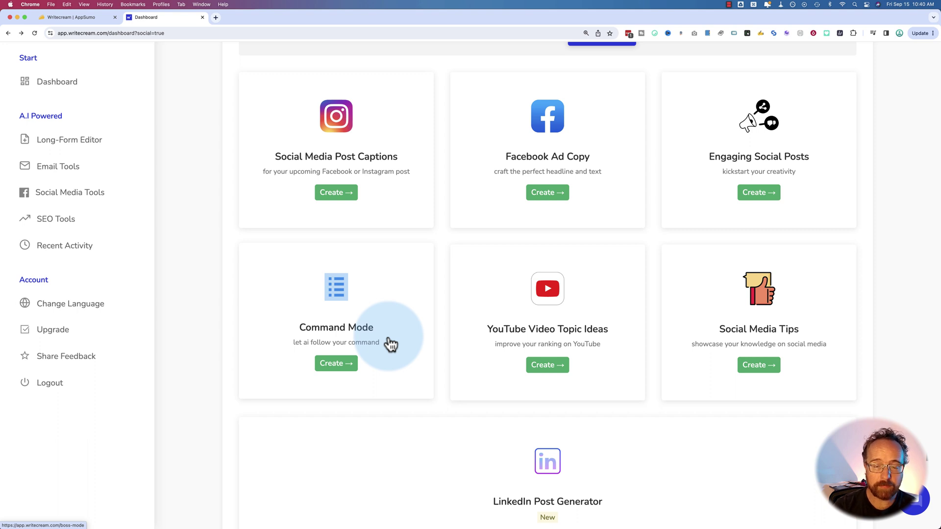
pyautogui.scroll(-2, 389, 343)
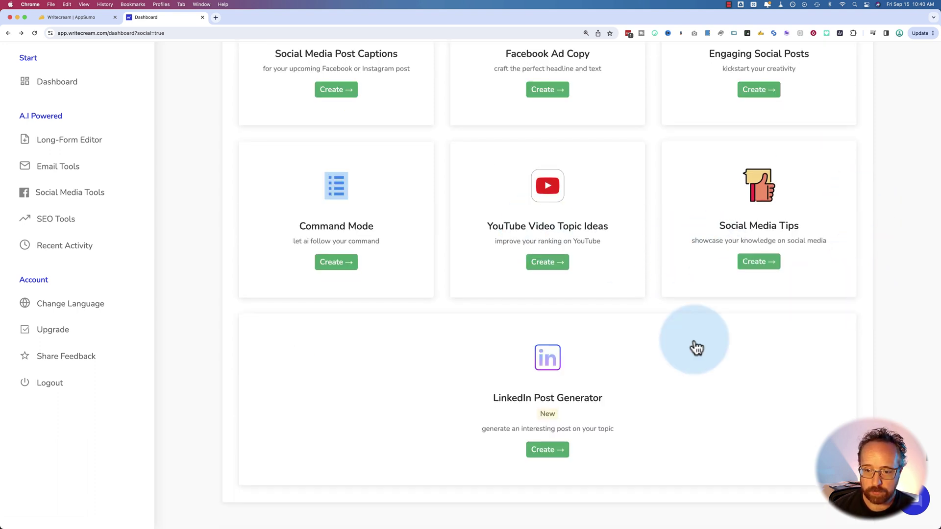
pyautogui.scroll(-1, 693, 347)
pyautogui.scroll(-1, 479, 364)
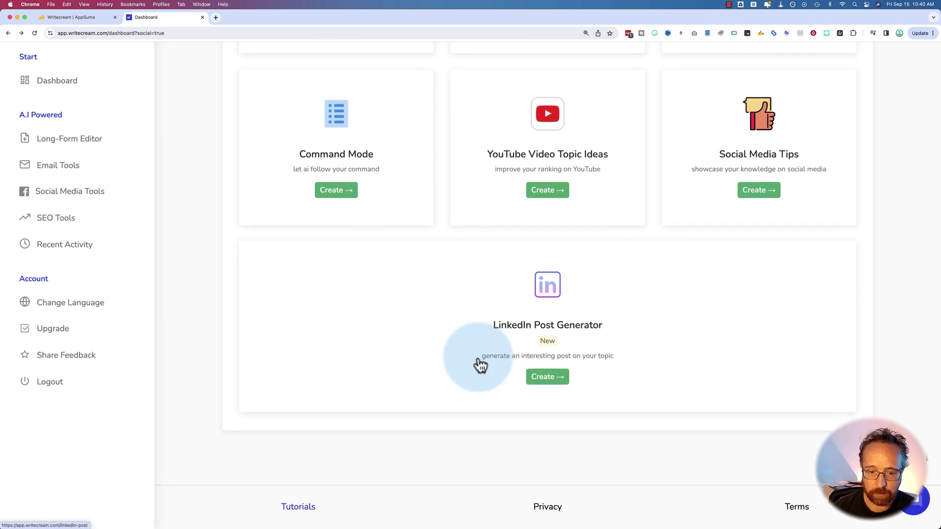
# Step: Switch the dashboard's content types to Copywriting and glance over the first generators
pyautogui.scroll(1, 480, 365)
pyautogui.scroll(8, 480, 365)
pyautogui.click(524, 147)
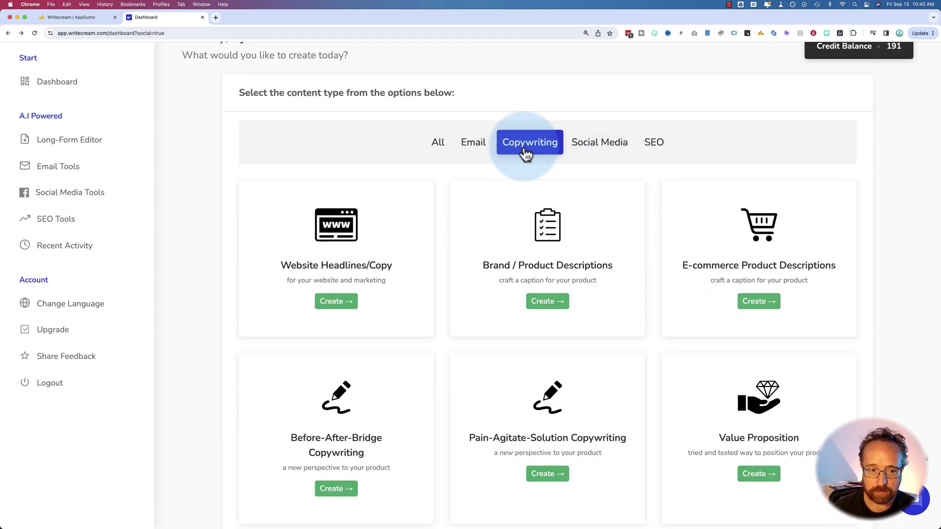
pyautogui.scroll(-1, 439, 231)
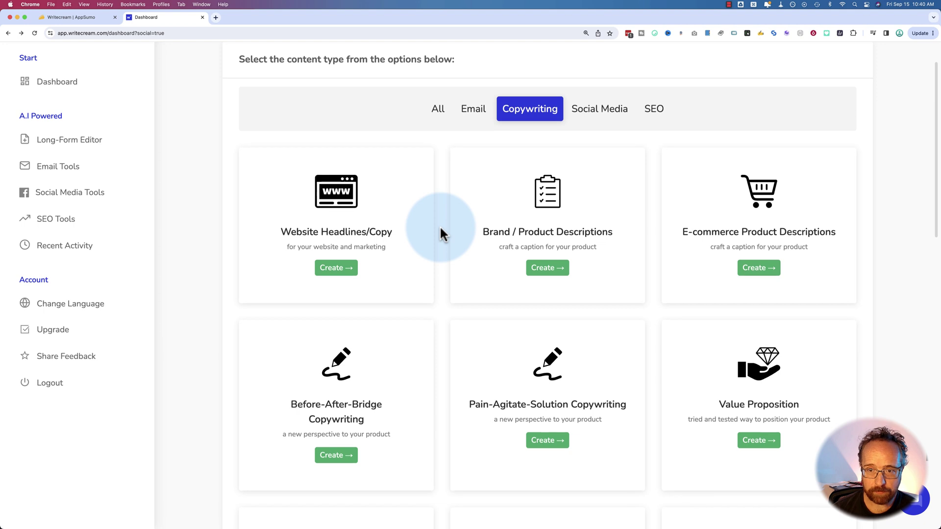
# Step: Show the SEO generators and look through them down to the Article Writer and Paragraph Generator
pyautogui.click(653, 114)
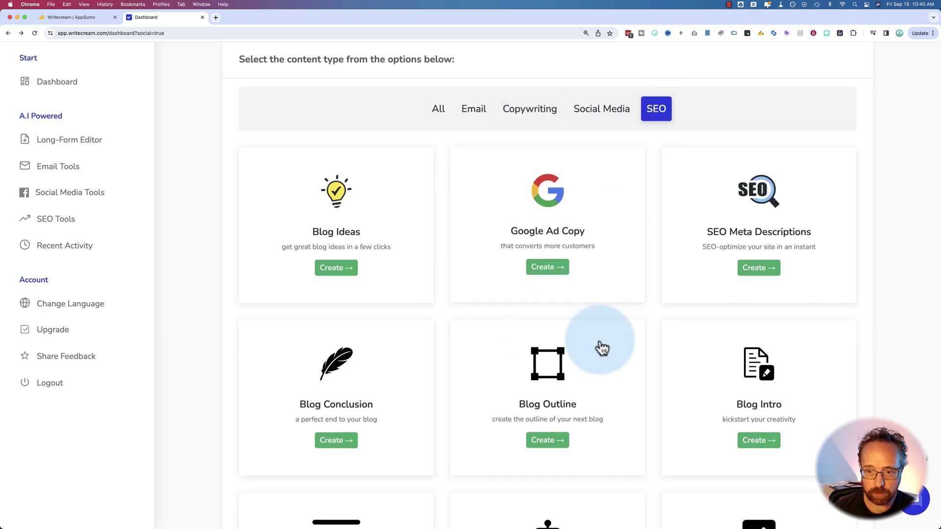
pyautogui.scroll(-5, 597, 349)
pyautogui.scroll(-6, 597, 348)
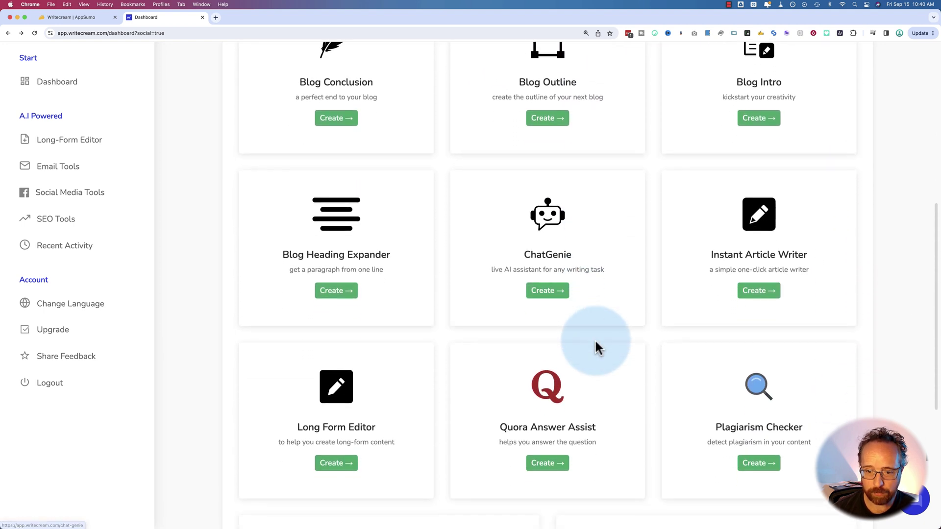
pyautogui.scroll(-7, 646, 347)
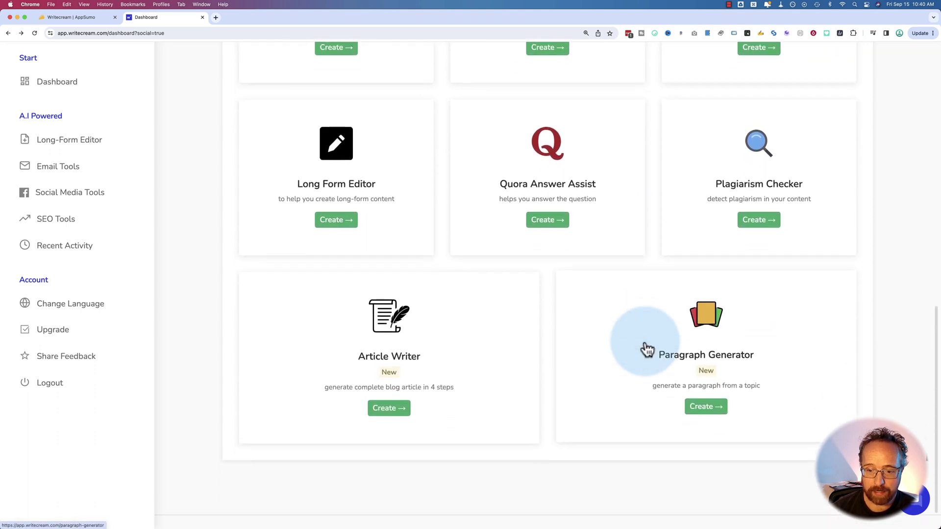
pyautogui.scroll(18, 645, 349)
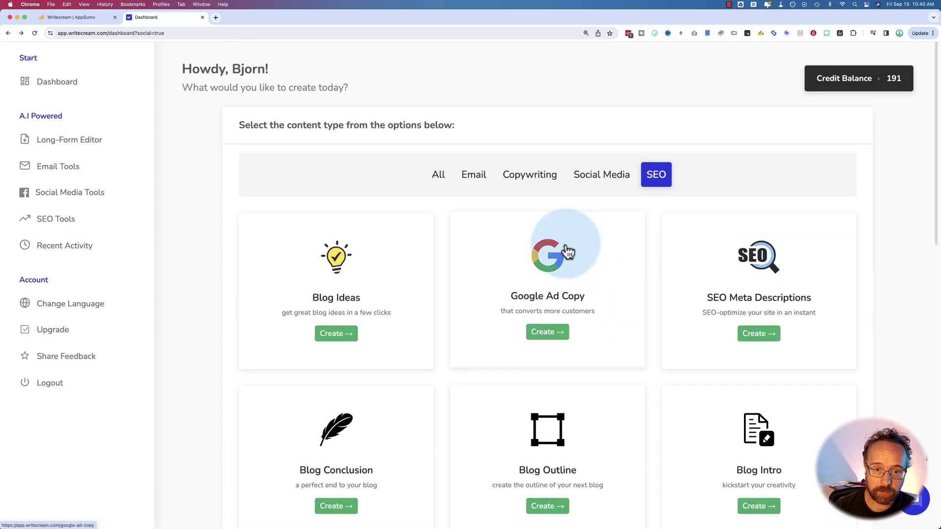
# Step: Return to the Copywriting generators and look through them from Website Headlines/Copy down to Grammar Checker and Create your own Tool
pyautogui.click(517, 175)
pyautogui.scroll(-1, 444, 272)
pyautogui.scroll(-3, 443, 271)
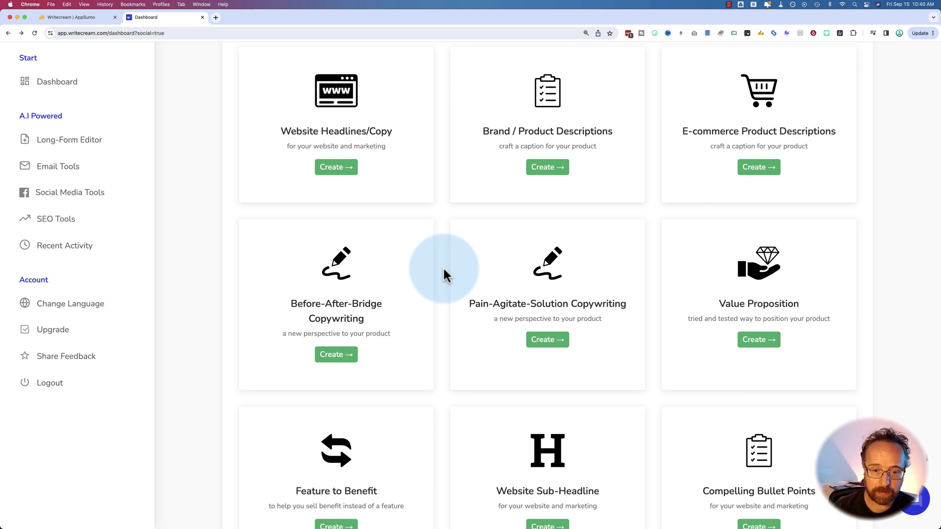
pyautogui.scroll(-7, 444, 270)
pyautogui.scroll(-7, 443, 267)
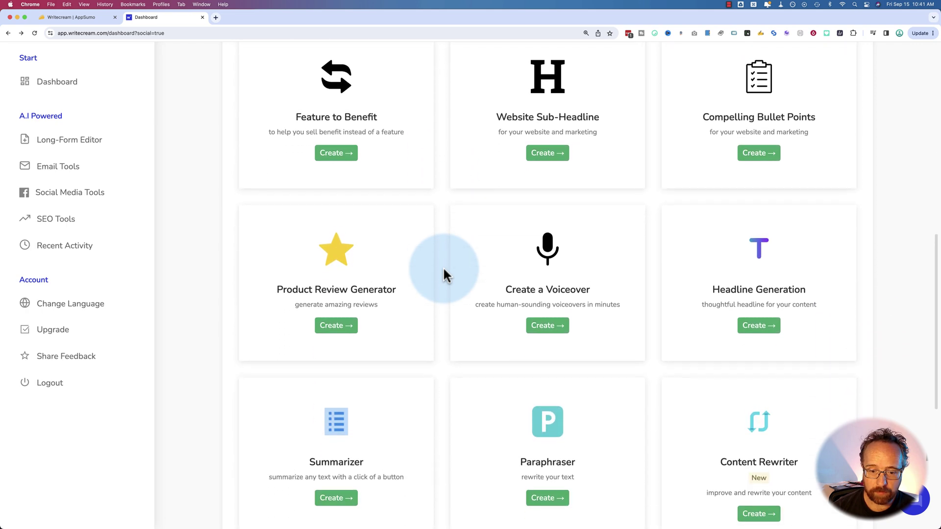
pyautogui.scroll(9, 442, 266)
pyautogui.scroll(4, 443, 266)
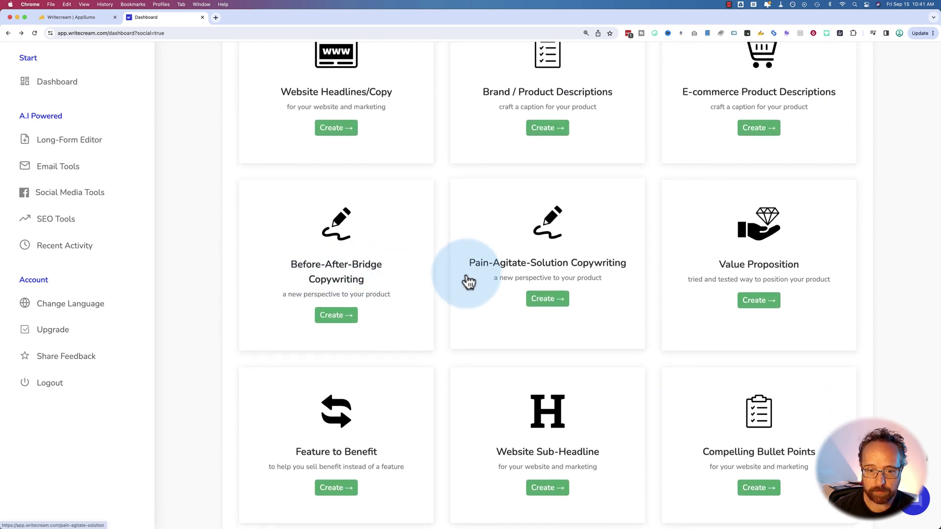
pyautogui.scroll(1, 691, 357)
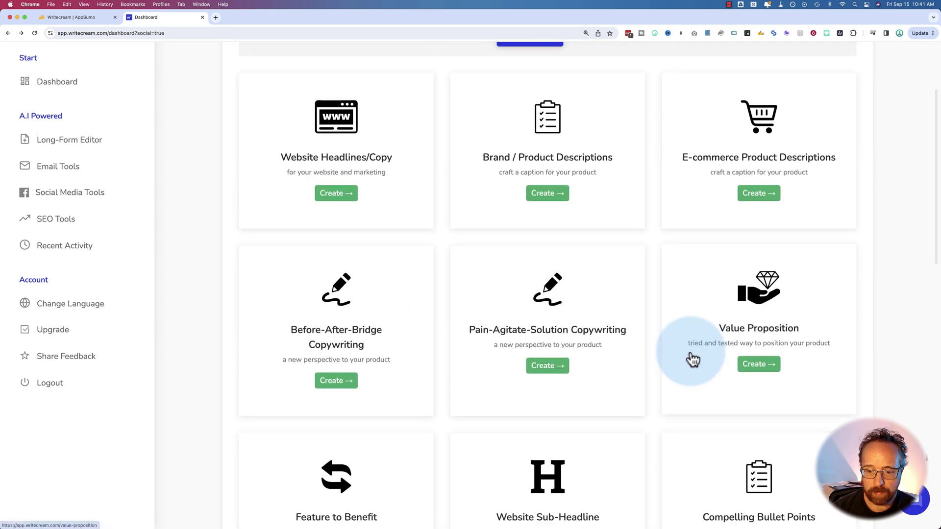
pyautogui.scroll(-5, 691, 357)
pyautogui.scroll(-1, 366, 254)
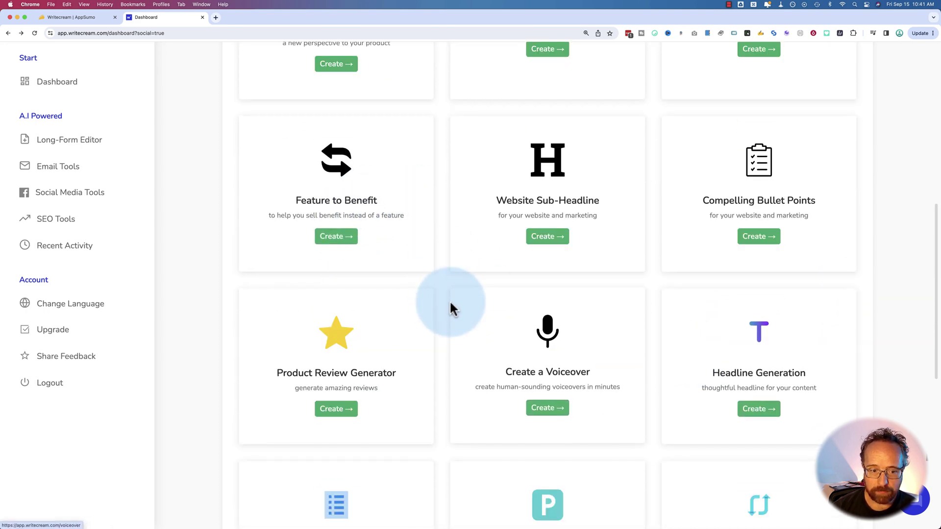
pyautogui.scroll(-6, 441, 309)
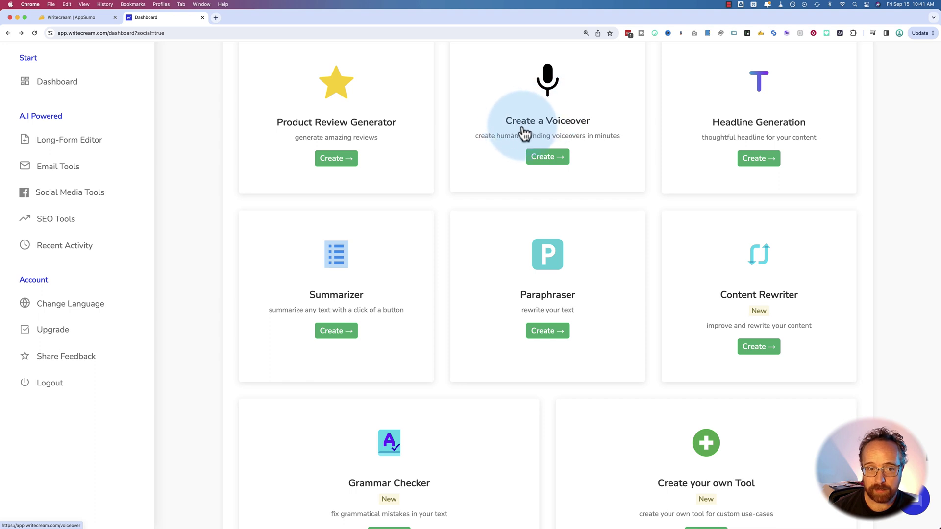
pyautogui.scroll(-1, 439, 208)
pyautogui.scroll(-3, 439, 209)
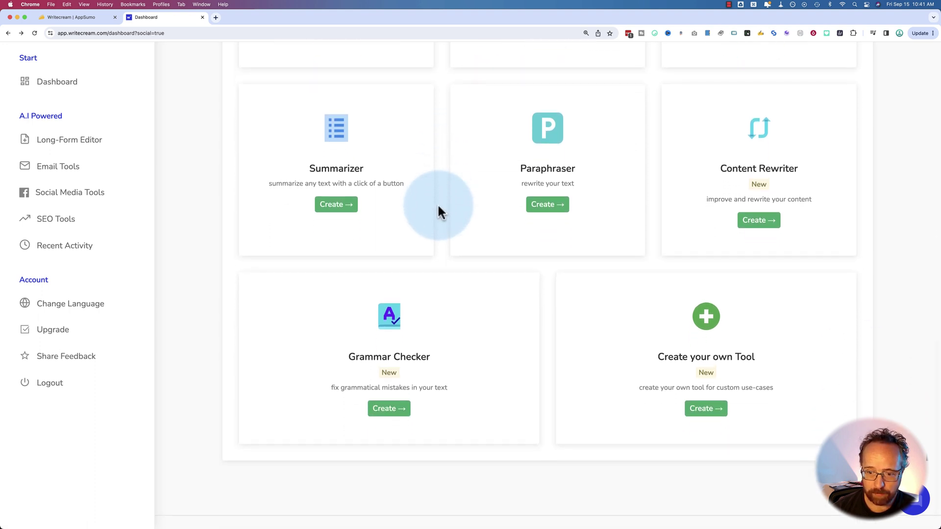
# Step: Open Create your own Tool and look through its name, instructions, input, output and example fields
pyautogui.scroll(-1, 470, 235)
pyautogui.click(704, 389)
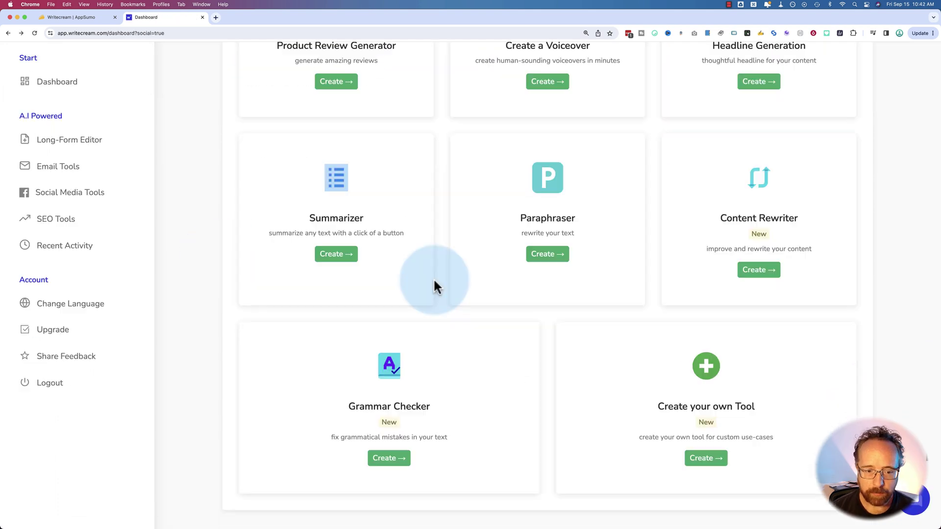
pyautogui.scroll(-2, 434, 285)
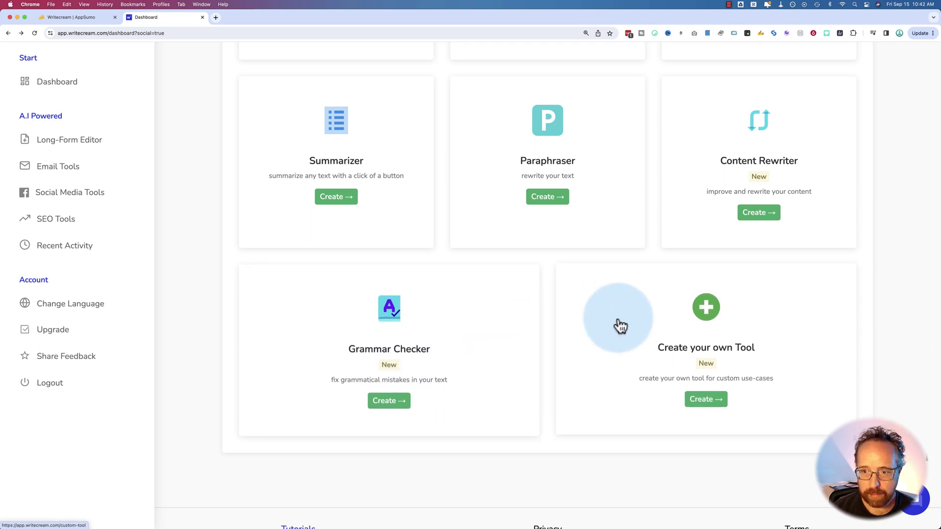
pyautogui.click(650, 359)
pyautogui.scroll(-3, 218, 230)
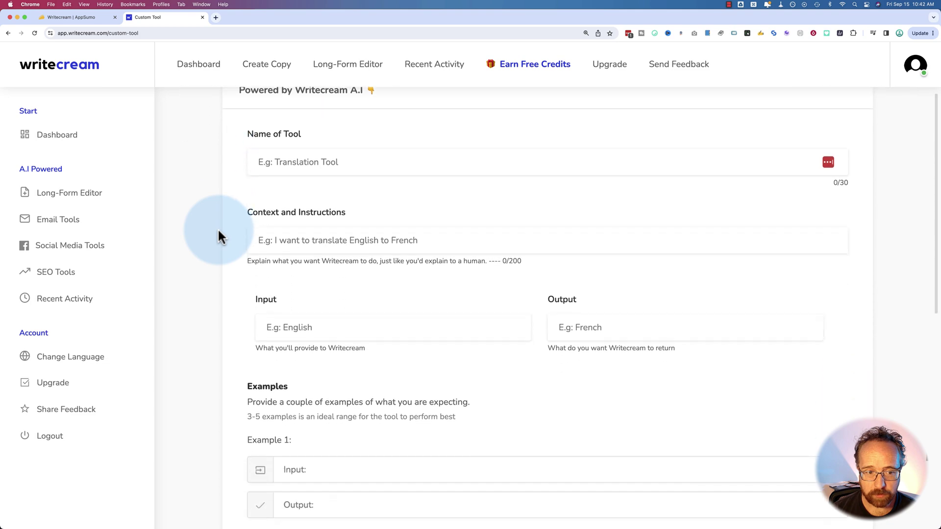
pyautogui.scroll(-10, 331, 266)
pyautogui.scroll(12, 332, 285)
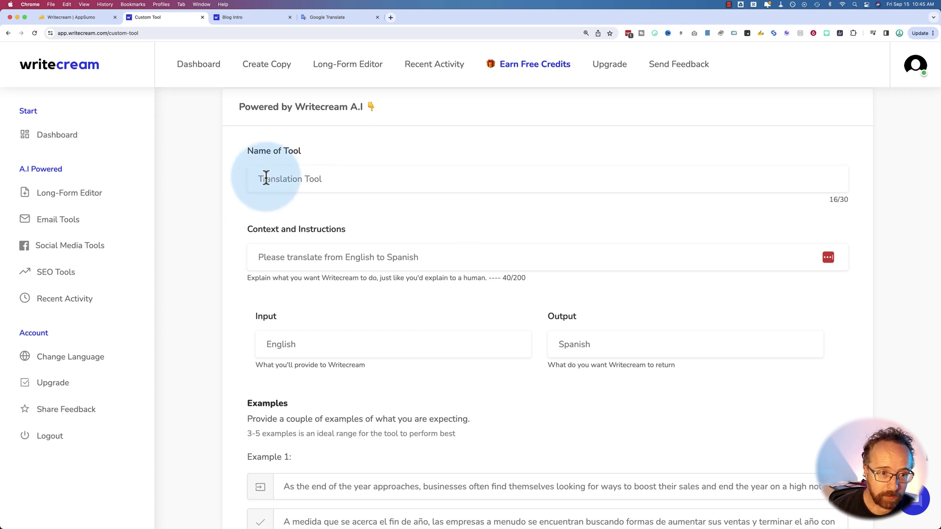
# Step: Review the custom tool's entries, highlighting the tool name, the context and instructions, and the start of the Example 1 input
pyautogui.moveTo(260, 179); pyautogui.dragTo(358, 177)
pyautogui.scroll(-3, 345, 223)
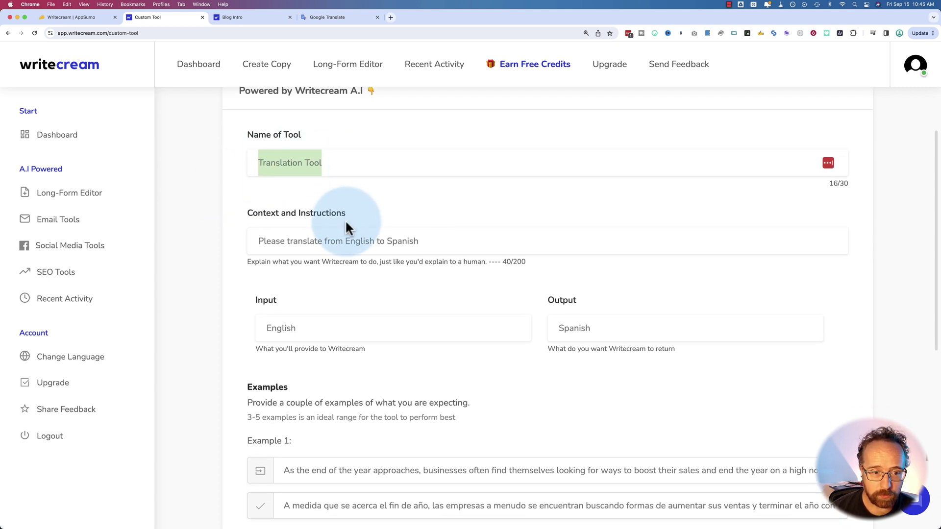
pyautogui.moveTo(259, 190); pyautogui.dragTo(423, 186)
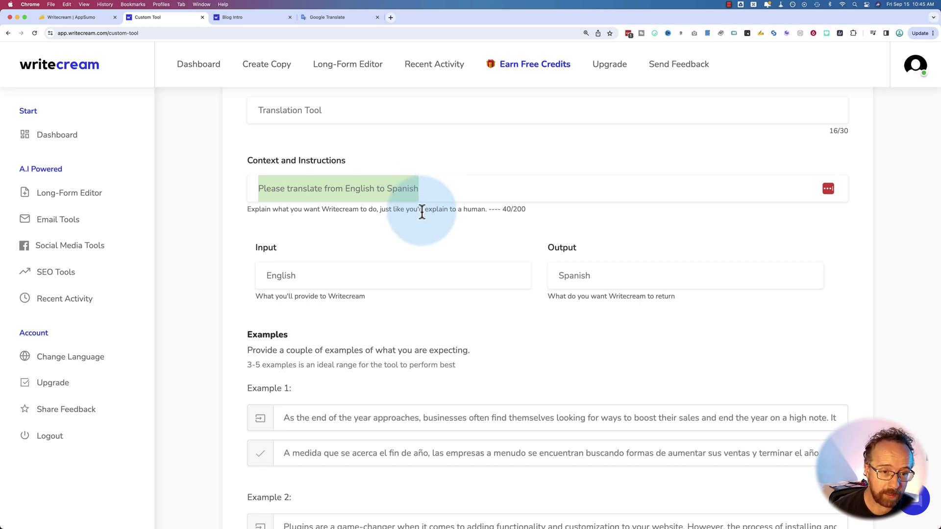
pyautogui.scroll(-3, 499, 240)
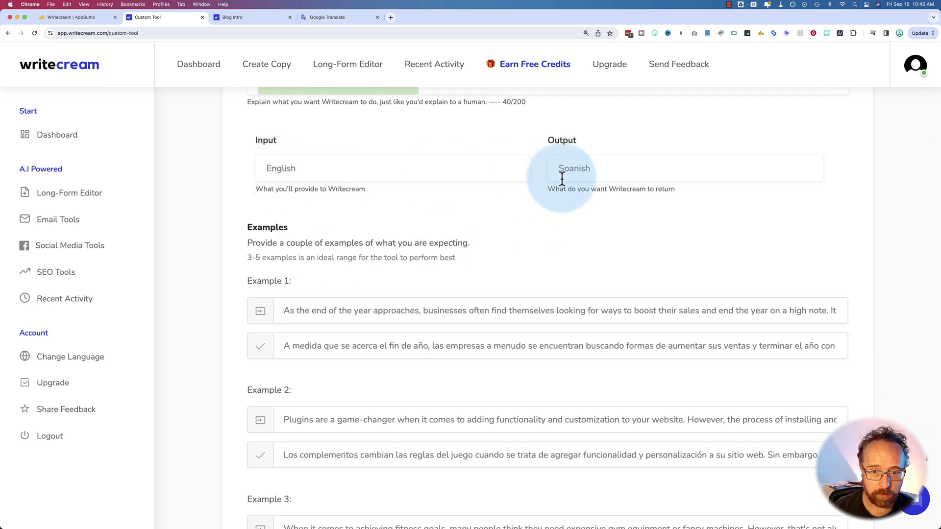
pyautogui.scroll(-3, 485, 242)
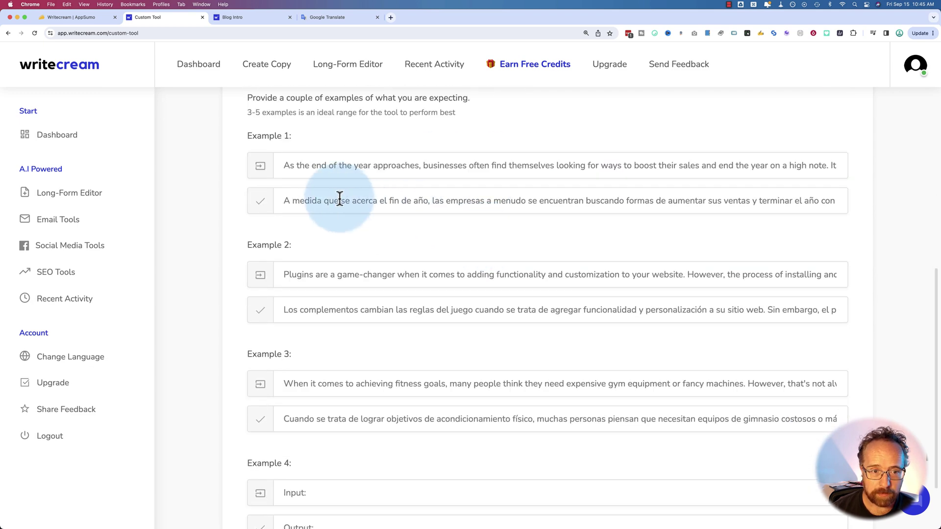
pyautogui.moveTo(285, 166); pyautogui.dragTo(517, 165)
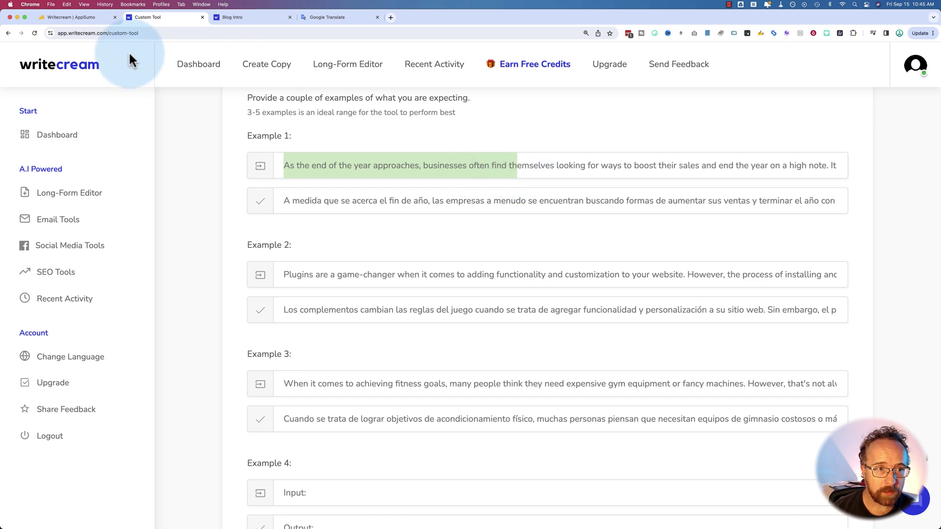
# Step: Switch to the Blog Intro page and examine the home-exercise blog topic and the first generated intro, highlighting both
pyautogui.click(245, 18)
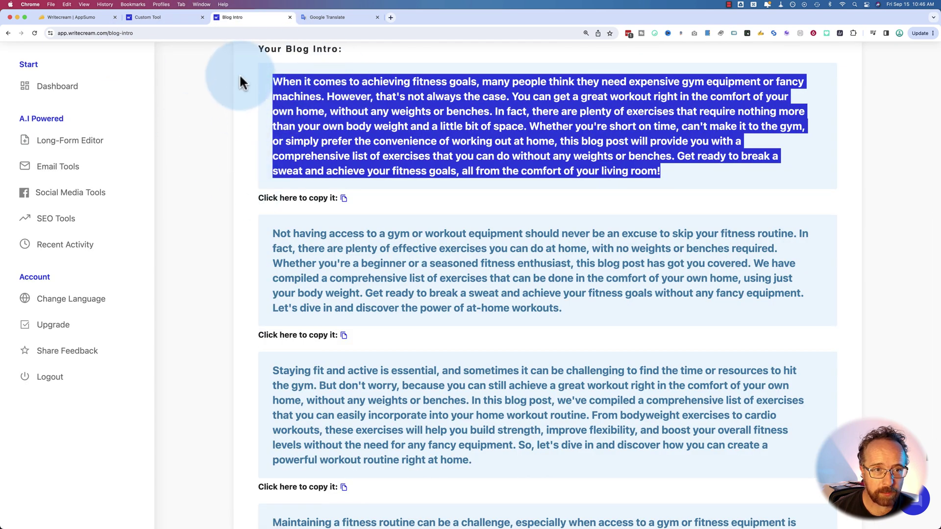
pyautogui.scroll(7, 245, 78)
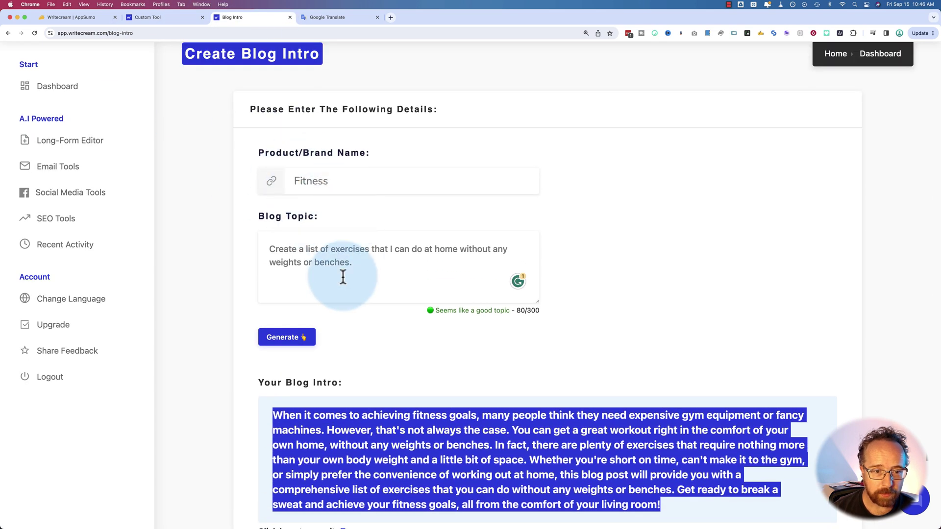
pyautogui.moveTo(271, 247); pyautogui.dragTo(402, 261)
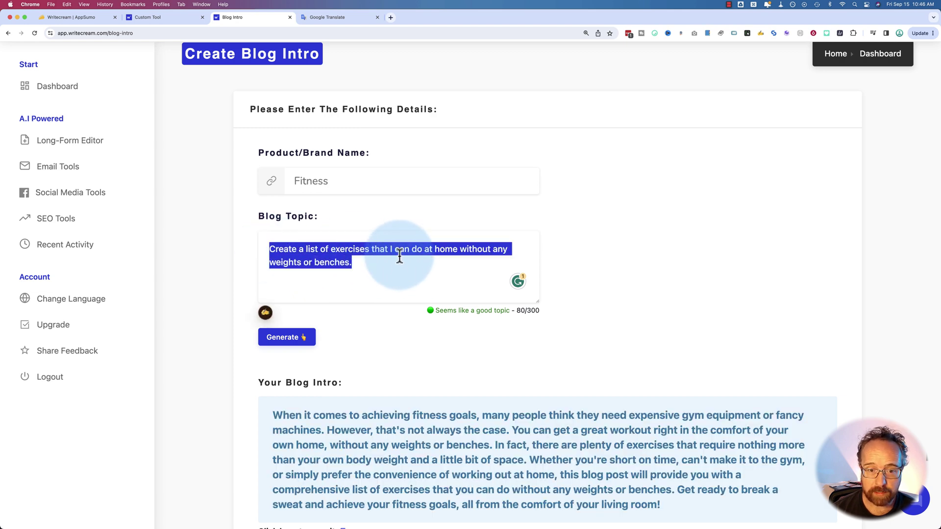
pyautogui.scroll(-2, 238, 276)
pyautogui.scroll(-3, 239, 275)
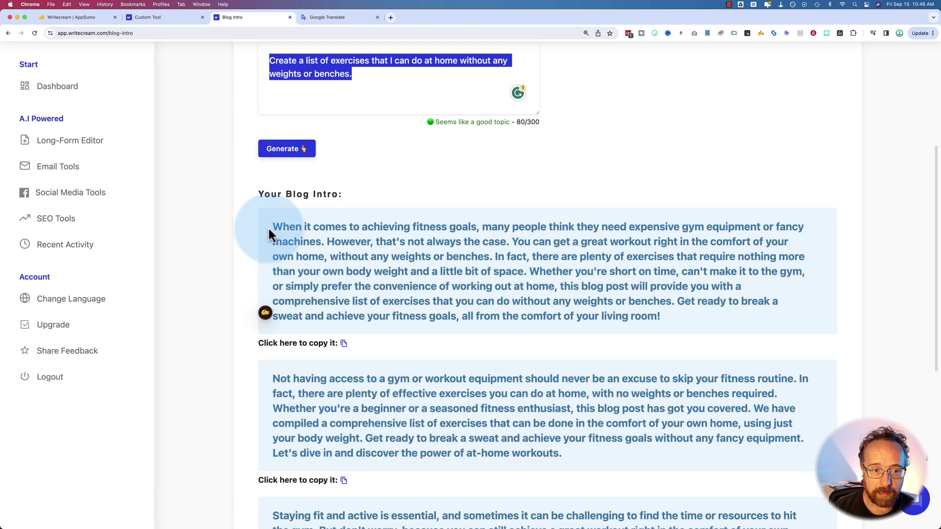
pyautogui.moveTo(274, 226); pyautogui.dragTo(698, 323)
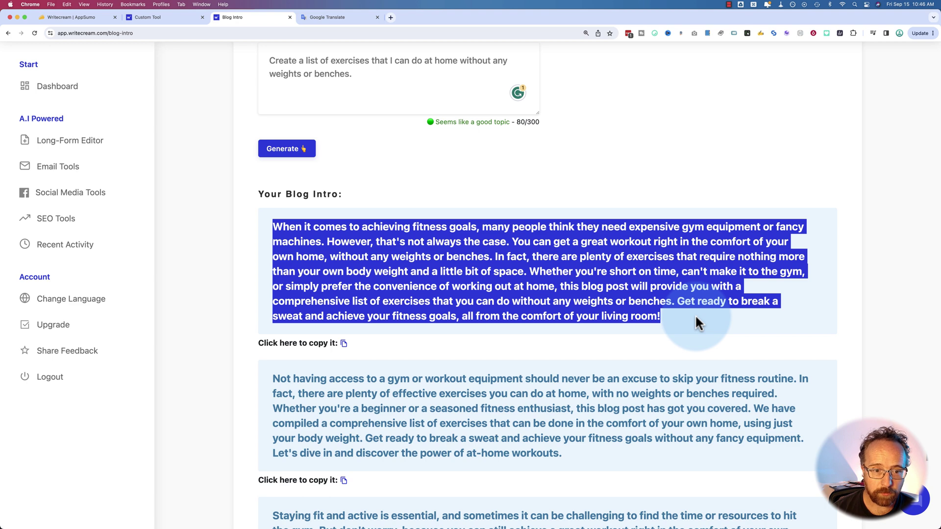
# Step: Return to the custom tool form, highlight the Example 3 input and check its Spanish translation in Google Translate
pyautogui.click(178, 18)
pyautogui.scroll(-3, 267, 283)
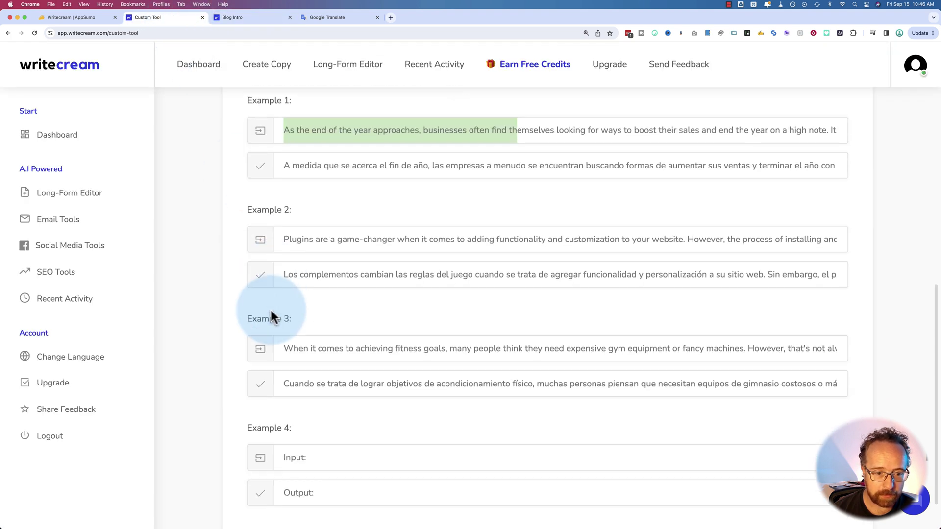
pyautogui.moveTo(285, 275); pyautogui.dragTo(506, 278)
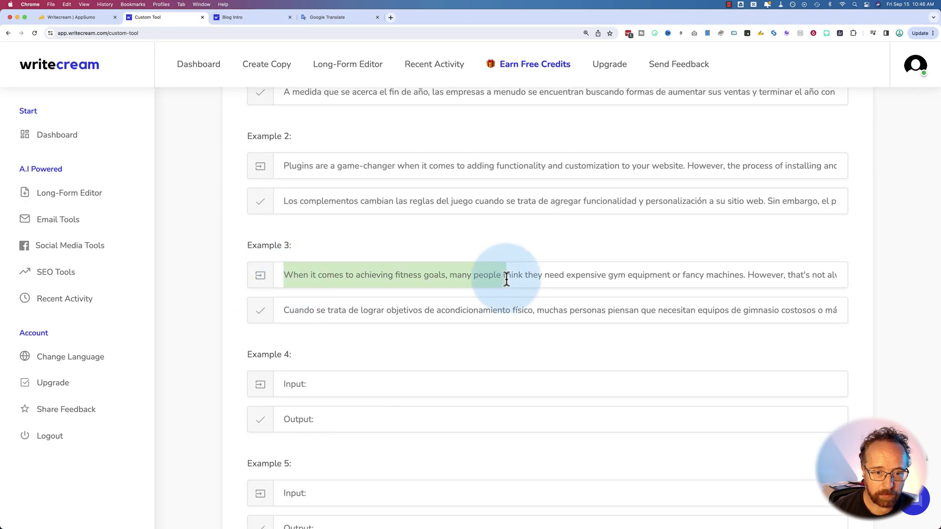
pyautogui.click(326, 17)
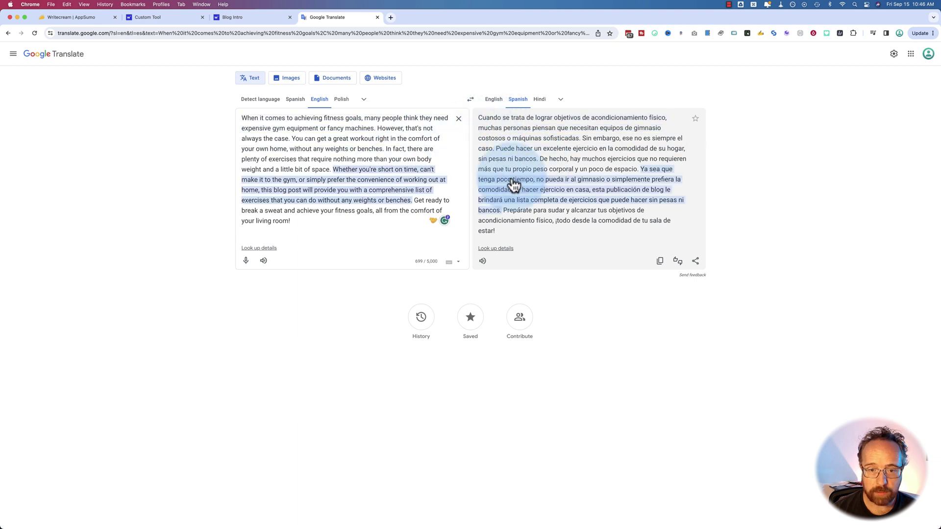
# Step: Back in the custom tool form, create the Translation Tool from the three English-to-Spanish examples and open the dashboard
pyautogui.click(182, 18)
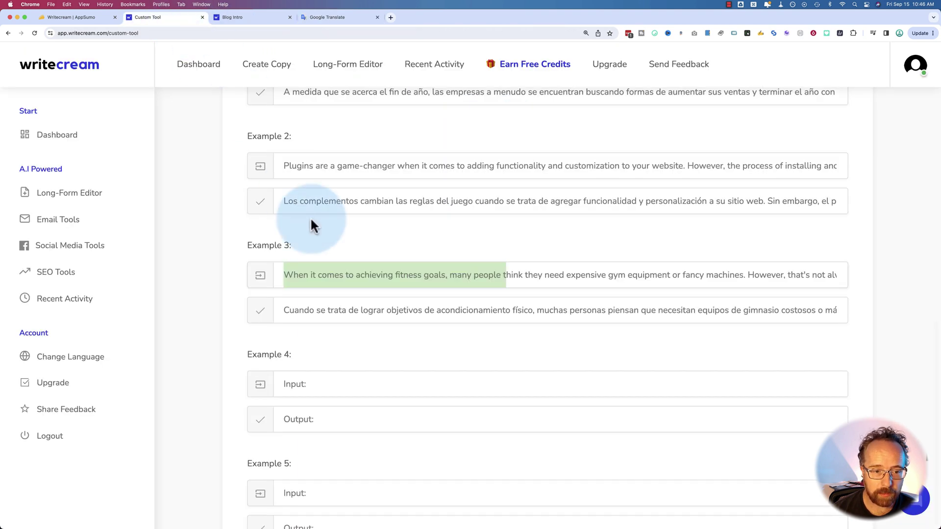
pyautogui.scroll(3, 314, 312)
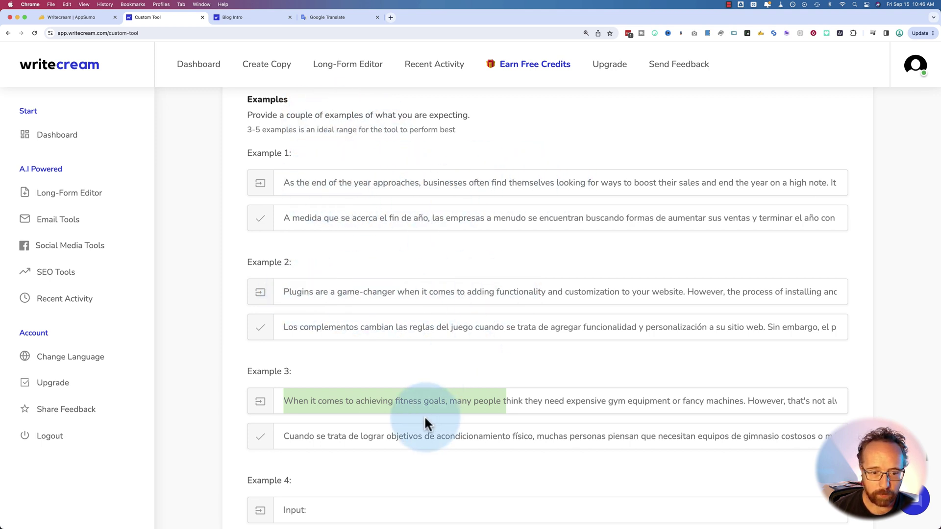
pyautogui.scroll(-5, 238, 310)
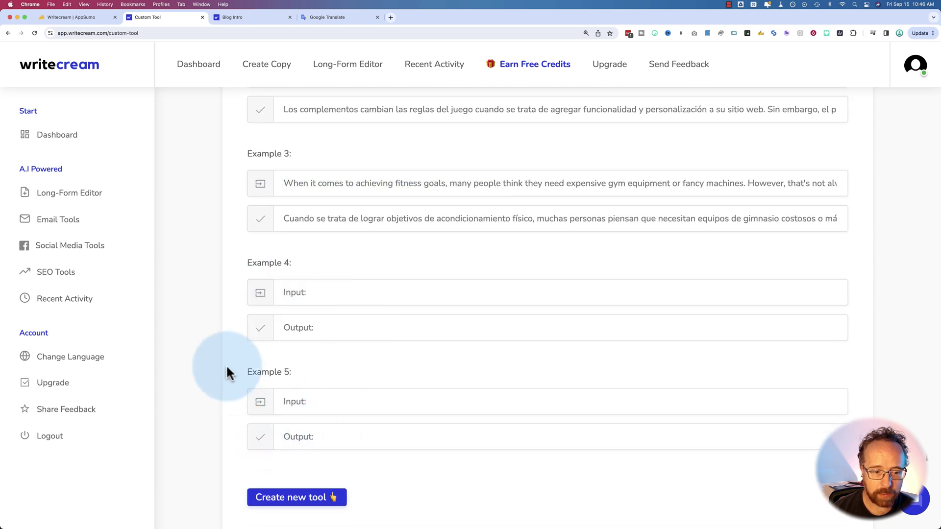
pyautogui.click(289, 498)
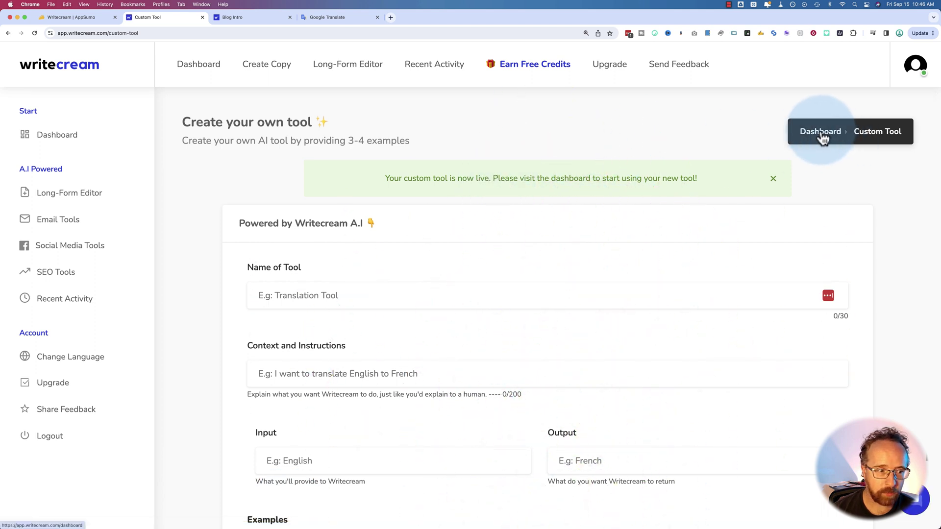
pyautogui.click(63, 142)
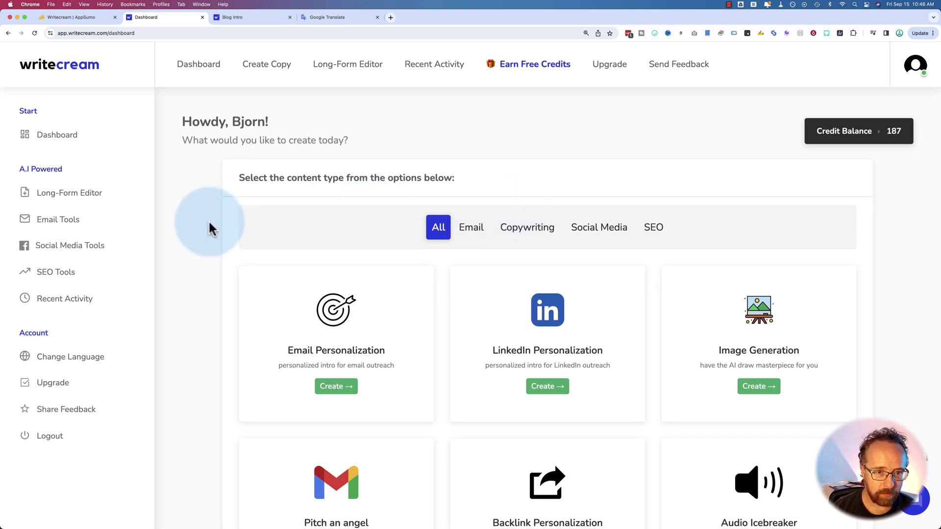
# Step: Find the custom Translation Tool on the dashboard by searching the page for "translate", and open it
pyautogui.scroll(-5, 209, 228)
pyautogui.press('super+f')
pyautogui.write('translate')
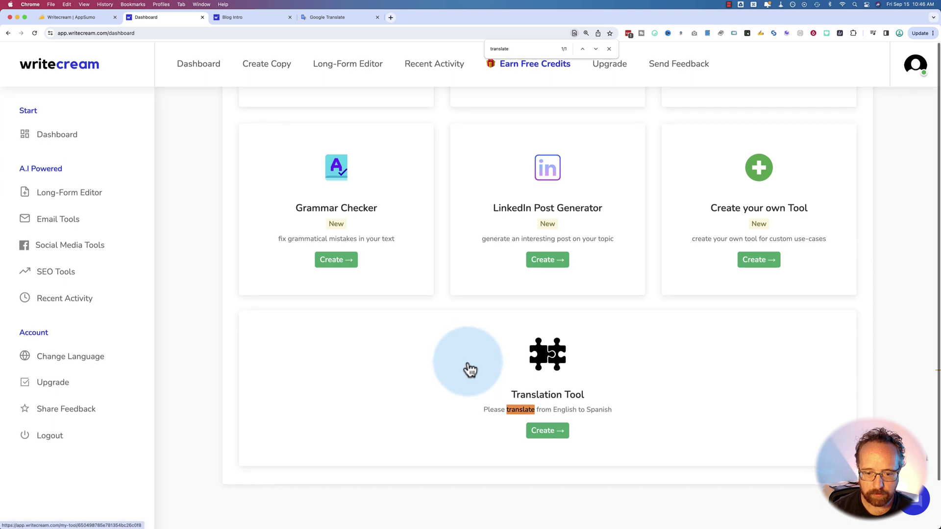
pyautogui.scroll(-1, 490, 375)
pyautogui.click(549, 384)
pyautogui.scroll(-1, 537, 376)
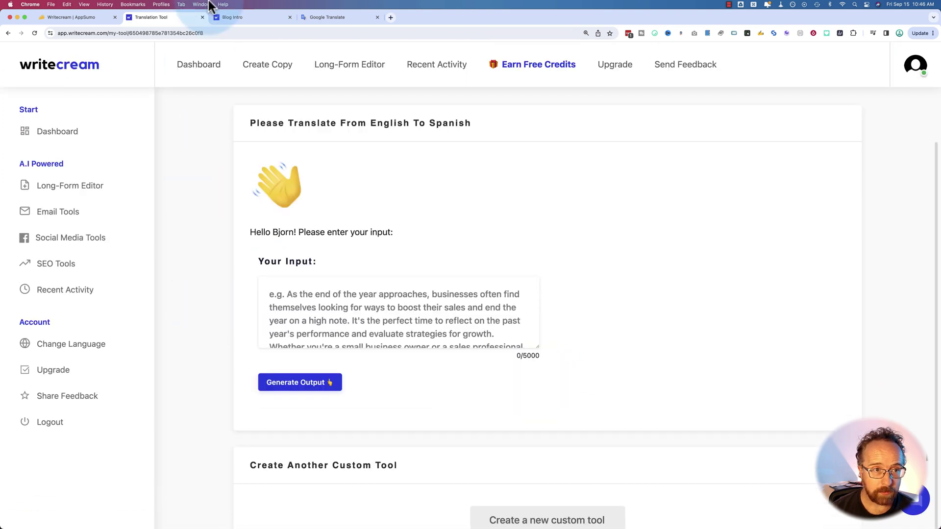
# Step: On the Blog Intro page, generate new intros for Pet Care Answers from the topic about smart hypoallergenic dogs needing little exercise
pyautogui.click(258, 18)
pyautogui.scroll(5, 402, 196)
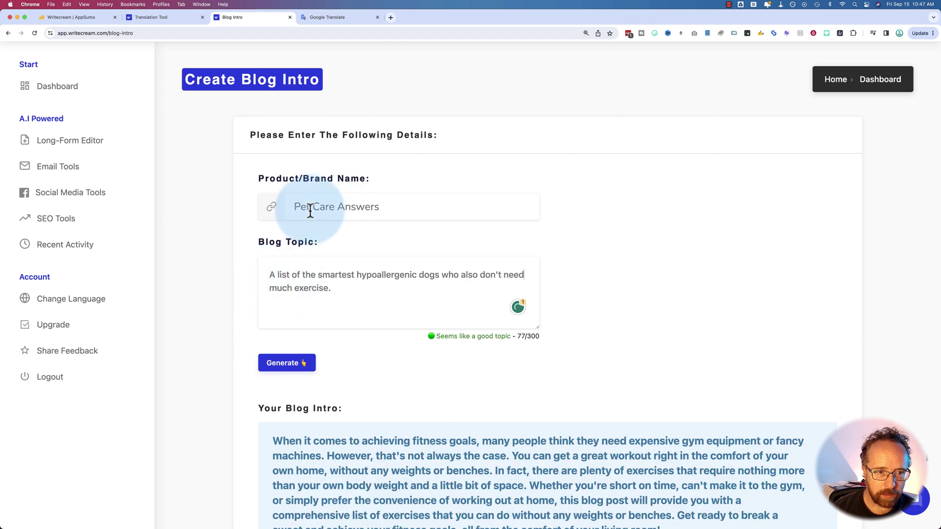
pyautogui.moveTo(300, 207); pyautogui.dragTo(384, 336)
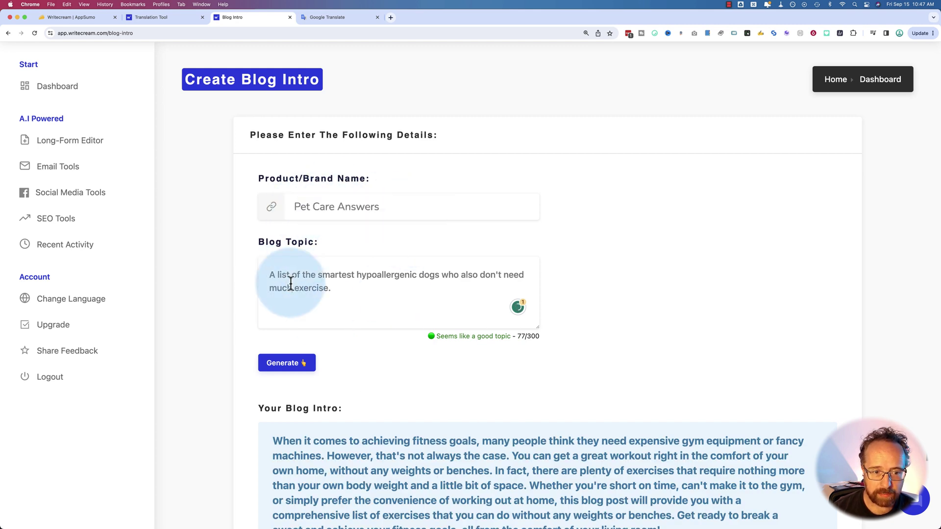
pyautogui.moveTo(276, 280); pyautogui.dragTo(427, 298)
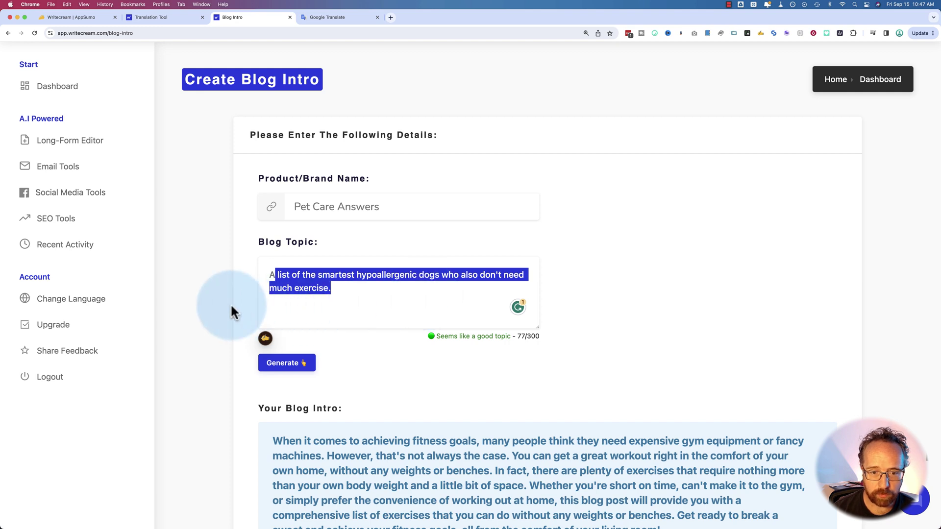
pyautogui.scroll(-3, 231, 307)
pyautogui.click(270, 307)
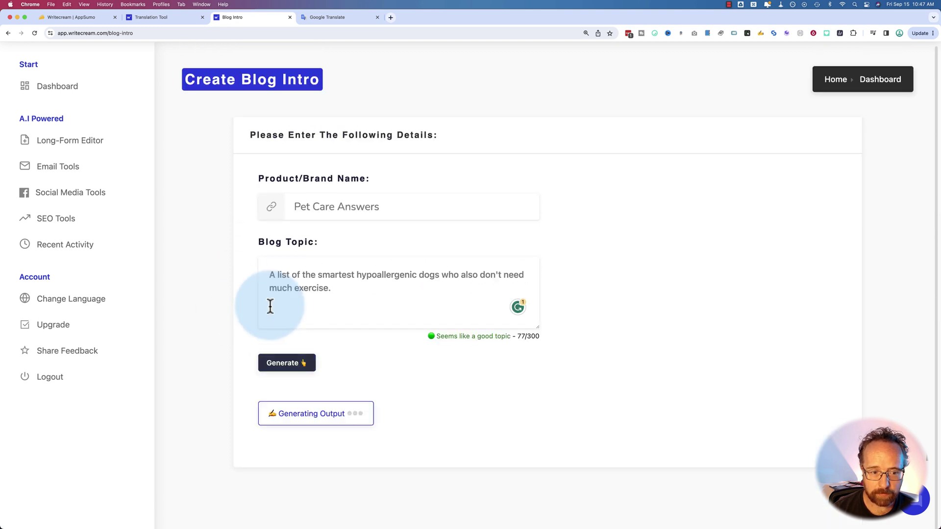
# Step: Copy the first generated dog intro into the Translation Tool's input and generate its Spanish output
pyautogui.moveTo(273, 81); pyautogui.dragTo(668, 155)
pyautogui.press('super+c')
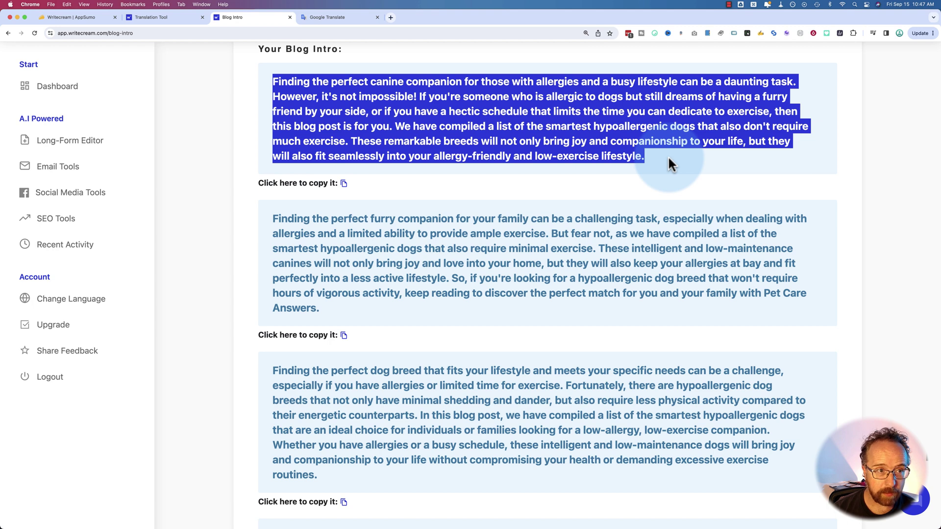
pyautogui.click(157, 17)
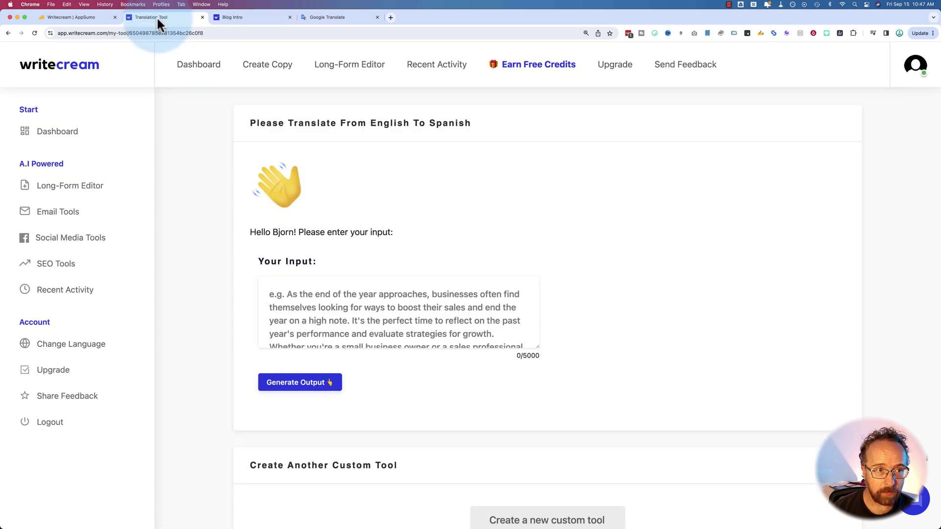
pyautogui.click(330, 314)
pyautogui.press('super+v')
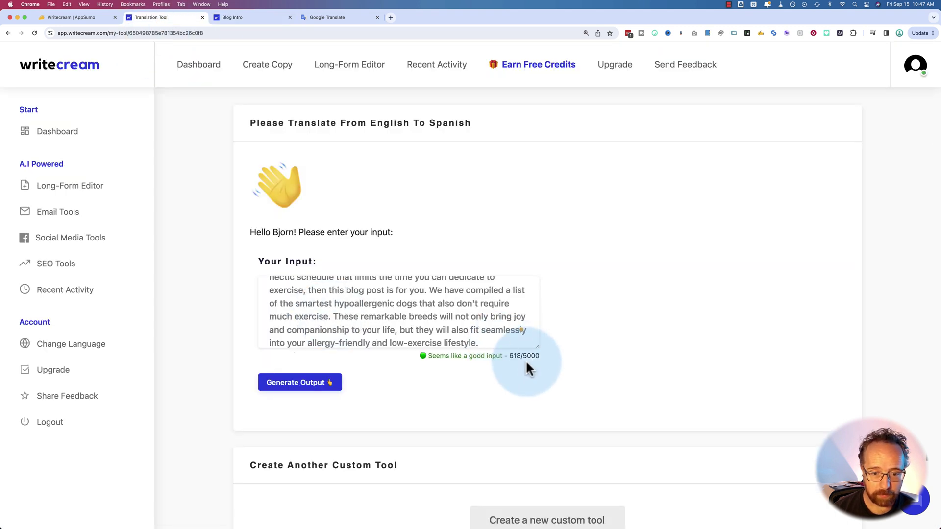
pyautogui.moveTo(516, 359); pyautogui.dragTo(538, 357)
pyautogui.scroll(-1, 447, 373)
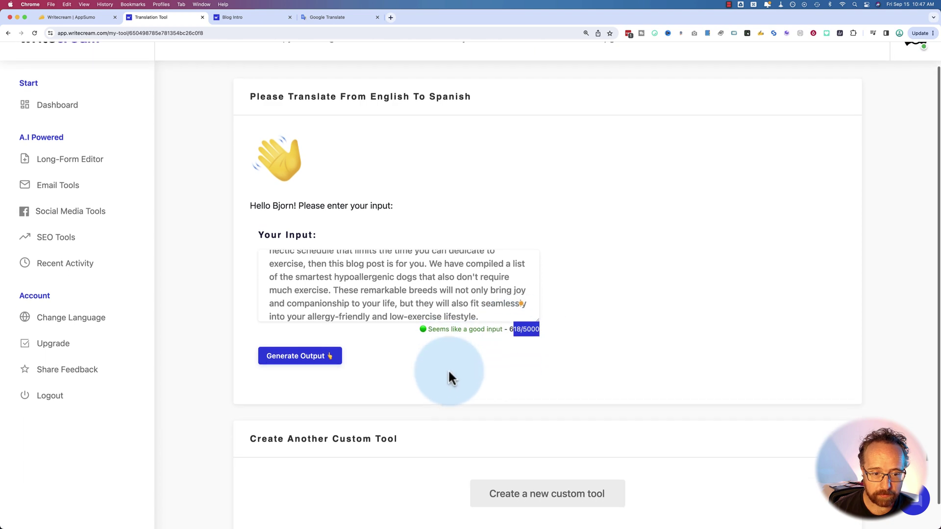
pyautogui.click(300, 348)
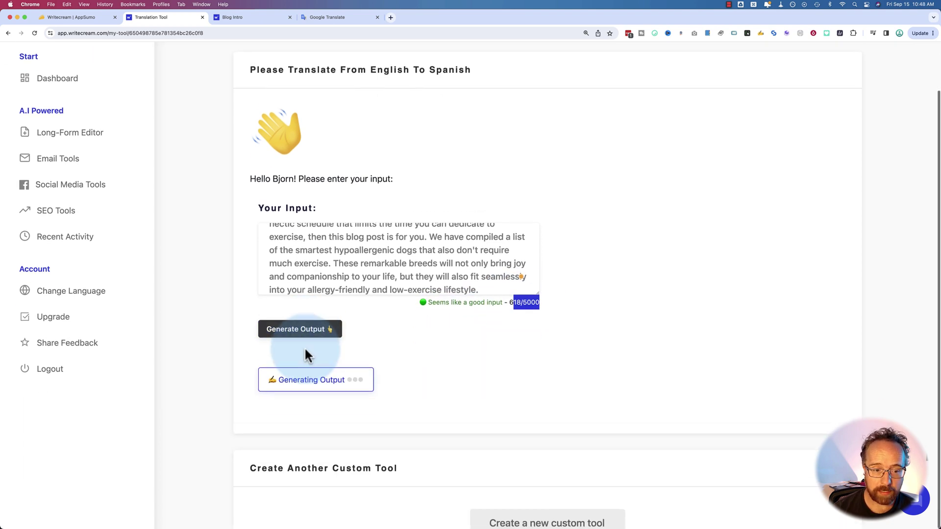
pyautogui.scroll(-2, 306, 356)
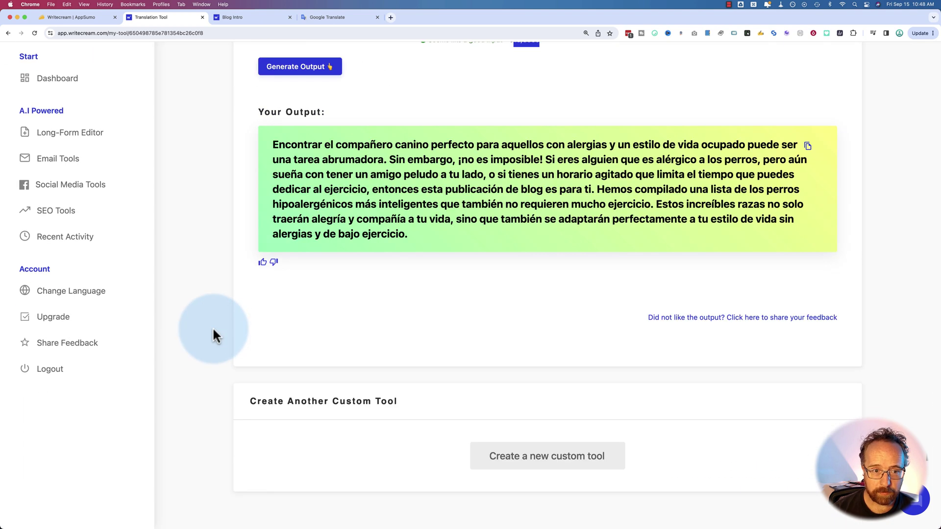
# Step: Translate the same intro into Spanish in Google Translate and place that page side by side with the Translation Tool's output
pyautogui.click(323, 17)
pyautogui.tripleClick(321, 126)
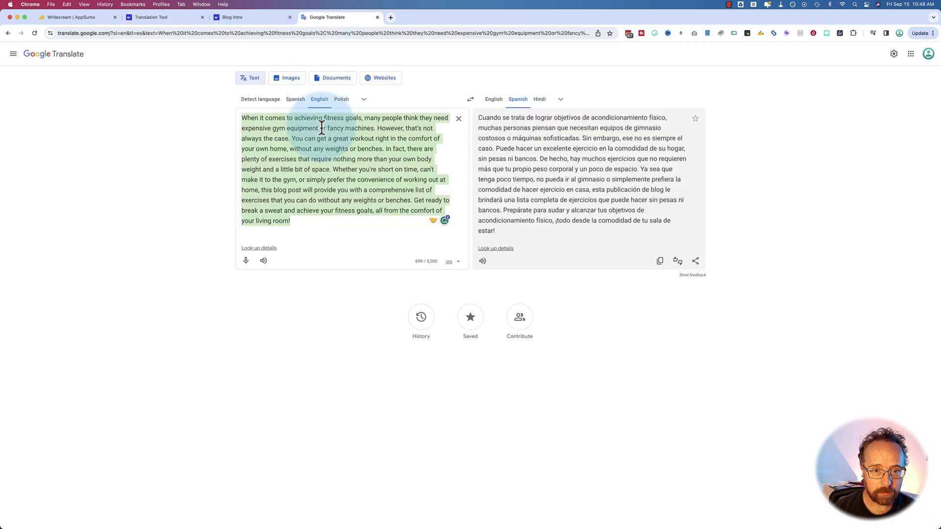
pyautogui.press('super+v')
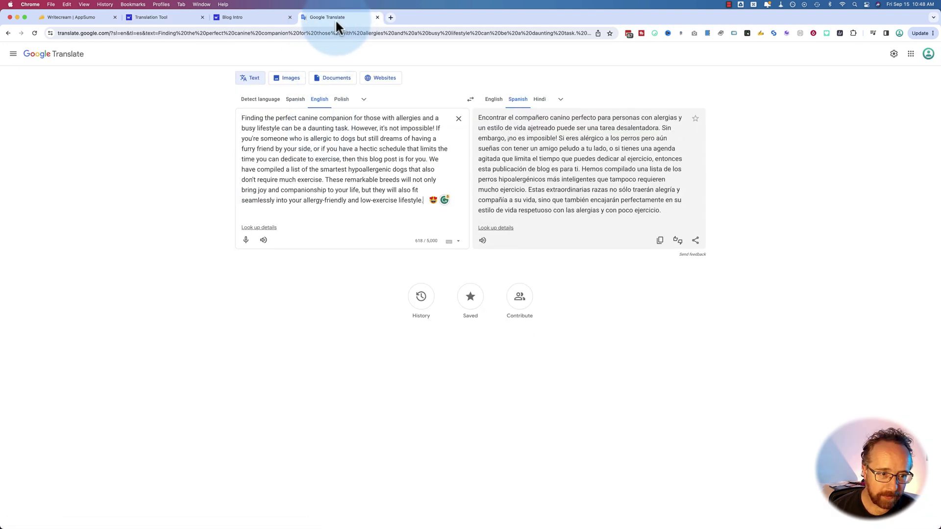
pyautogui.moveTo(335, 18); pyautogui.dragTo(575, 337)
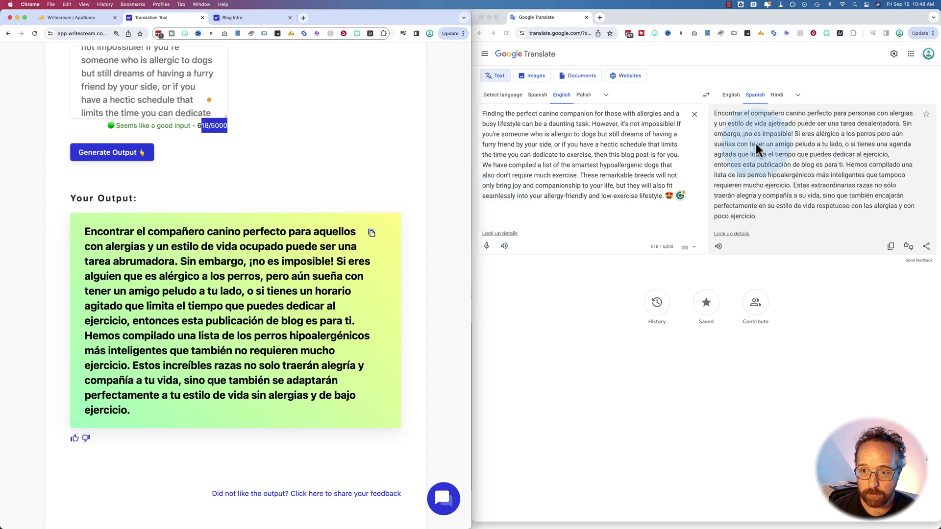
pyautogui.click(730, 117)
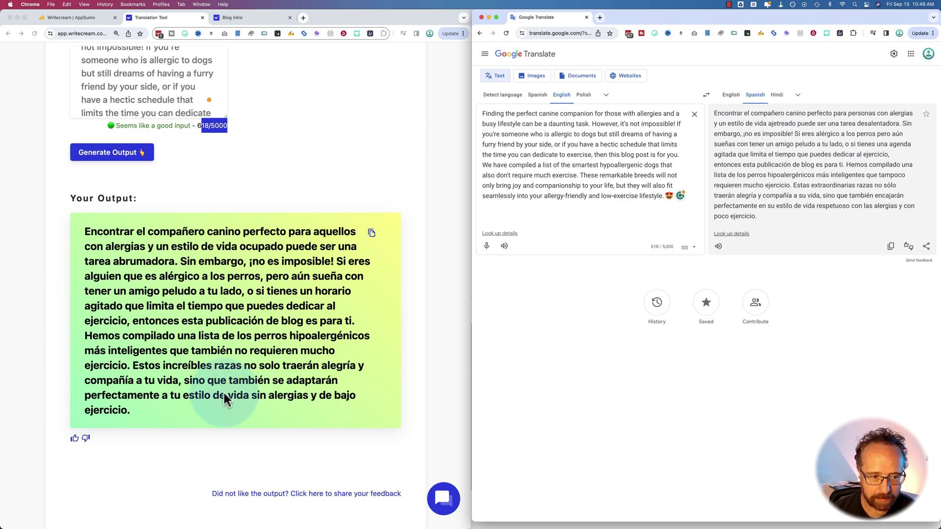
# Step: Copy the Translation Tool's Spanish output and translate it back from Spanish to English in Google Translate
pyautogui.moveTo(131, 411); pyautogui.dragTo(78, 230)
pyautogui.press('super+c')
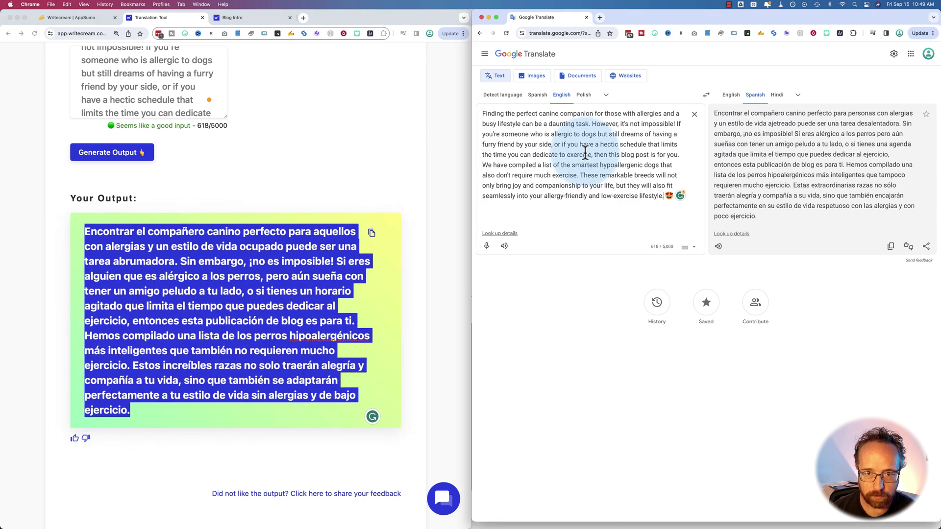
pyautogui.click(539, 95)
pyautogui.press('super+a')
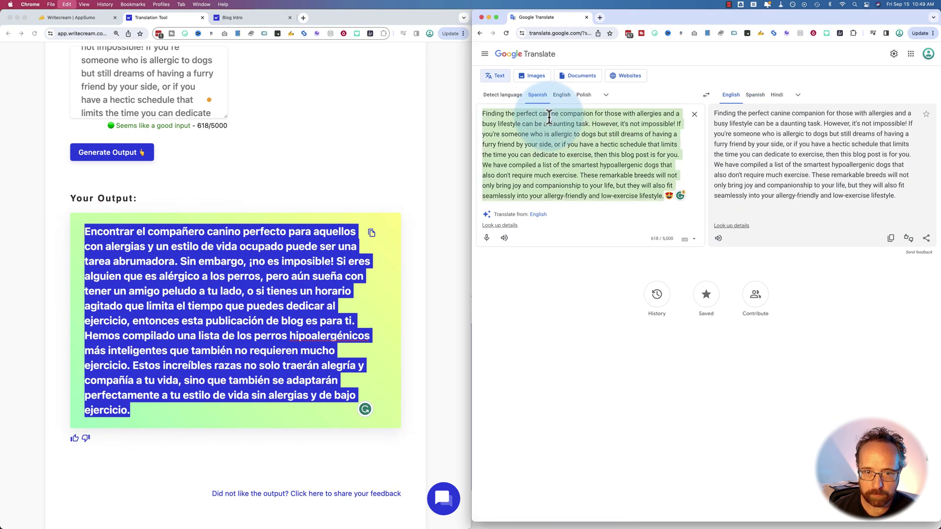
pyautogui.press('super+v')
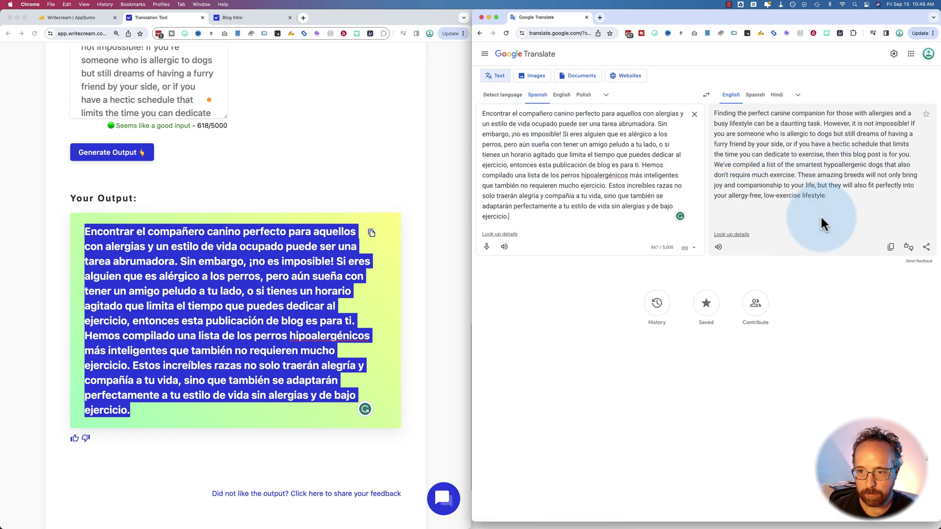
# Step: Compare the back-translated English with the original first blog intro, focusing on the wording of the closing sentence
pyautogui.click(301, 126)
pyautogui.click(231, 18)
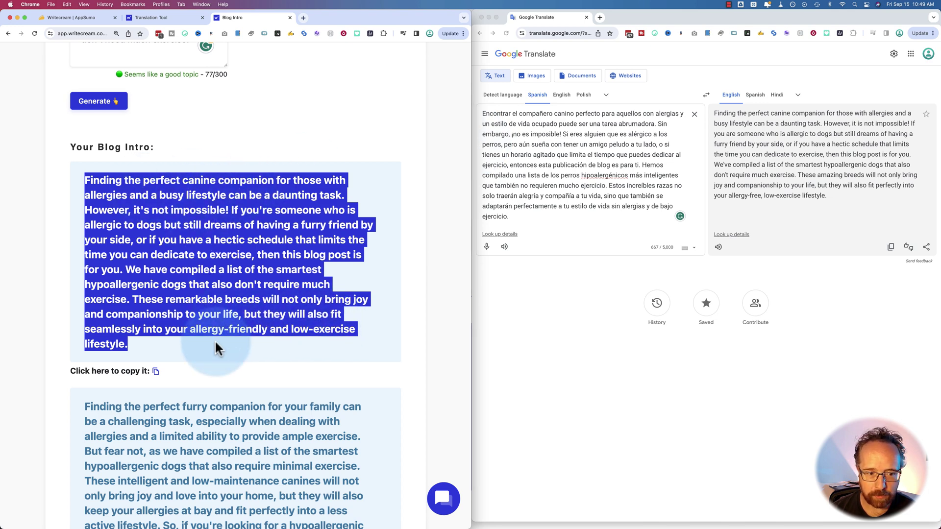
pyautogui.click(241, 331)
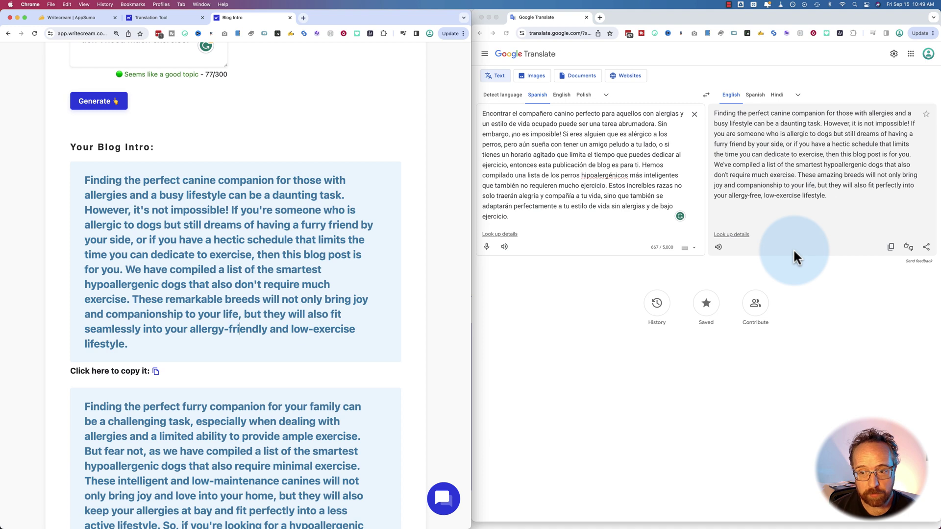
pyautogui.click(760, 194)
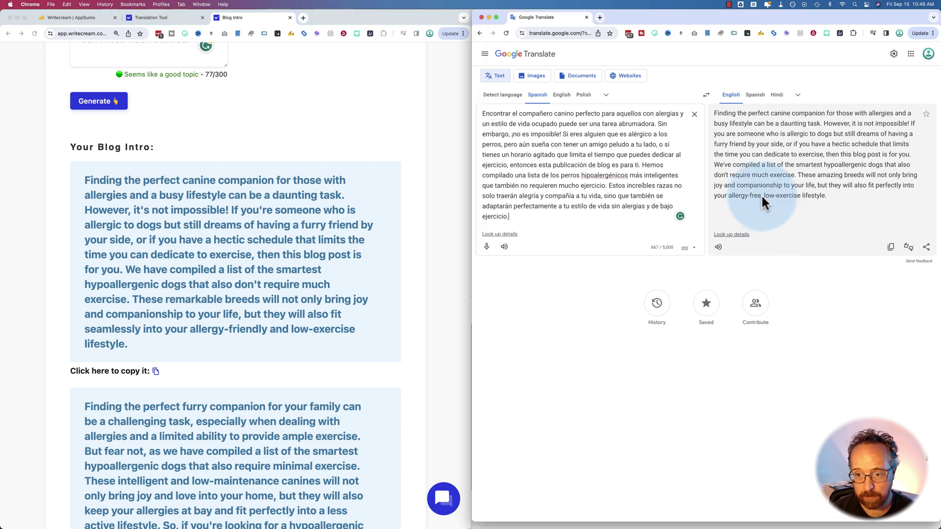
pyautogui.doubleClick(280, 329)
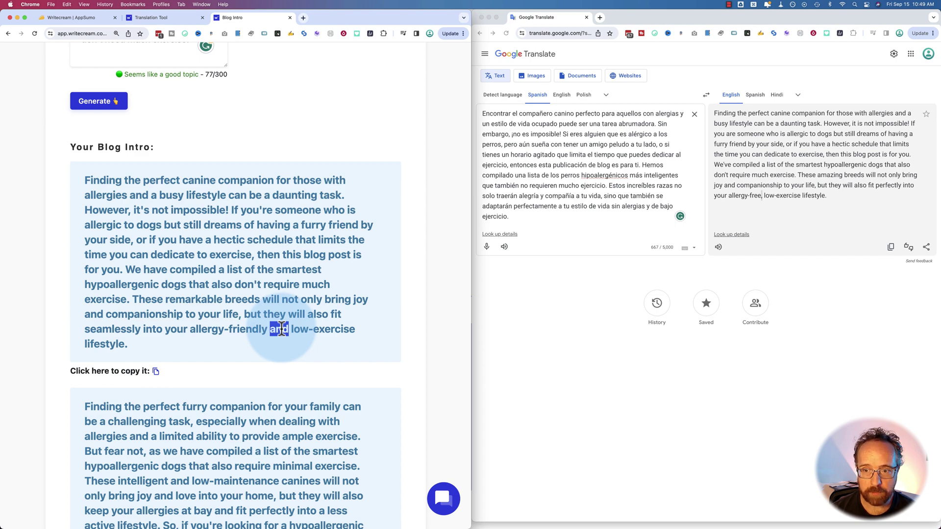
# Step: Return to the Translation Tool's output and expand its browser window to full width
pyautogui.click(167, 18)
pyautogui.doubleClick(337, 9)
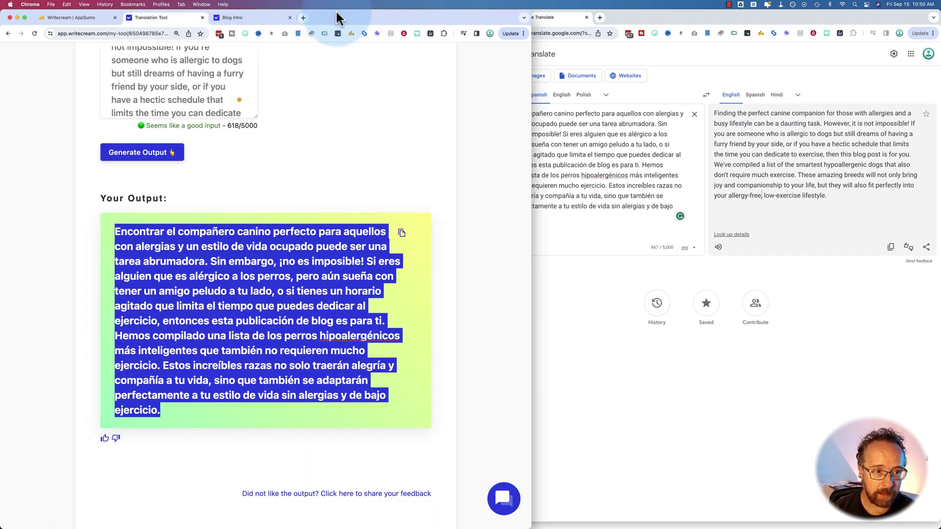
pyautogui.scroll(-5, 196, 196)
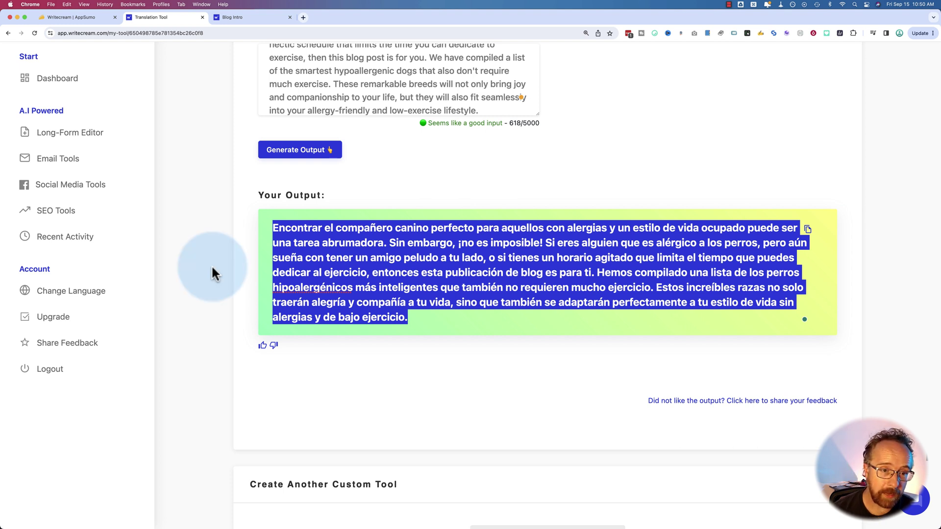
pyautogui.scroll(-2, 210, 272)
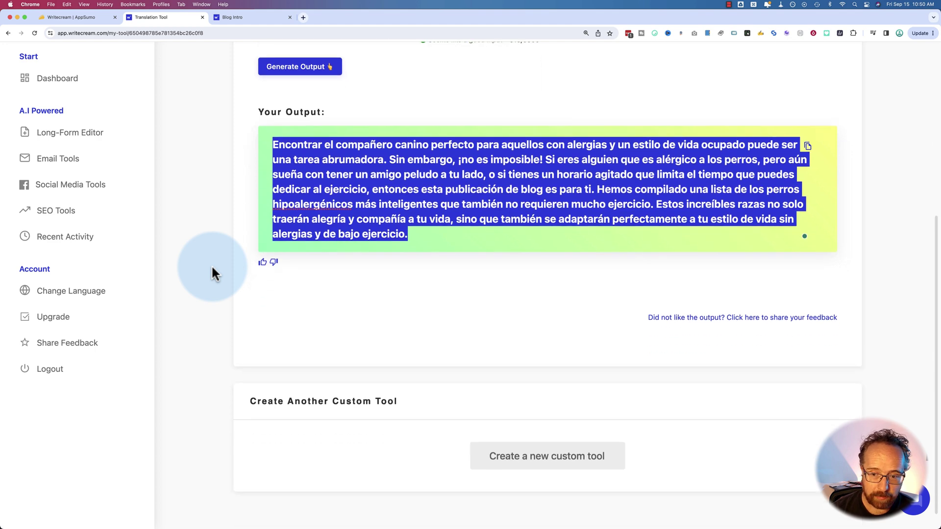
# Step: Open a blank form for a new custom tool and review its name, context, input, output and example fields
pyautogui.click(570, 468)
pyautogui.scroll(-3, 207, 261)
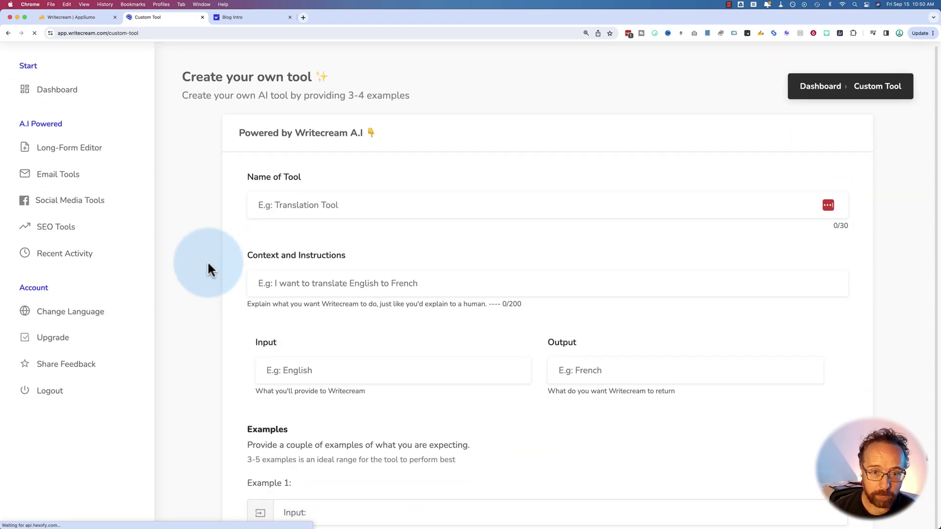
pyautogui.scroll(1, 207, 261)
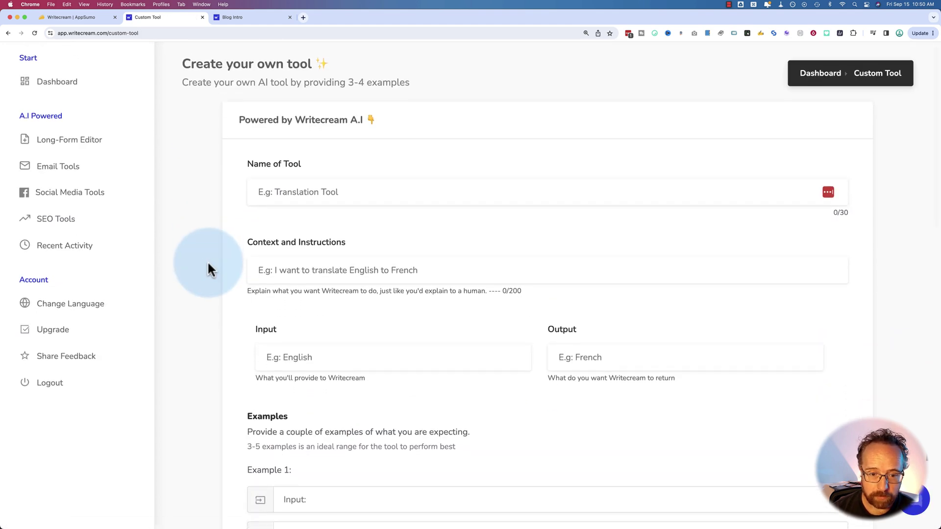
pyautogui.scroll(-2, 207, 261)
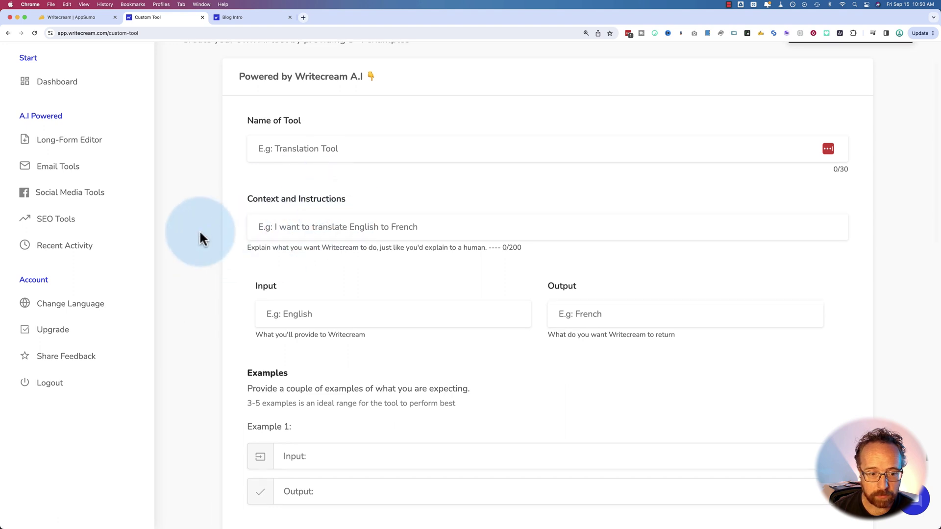
pyautogui.scroll(-1, 200, 233)
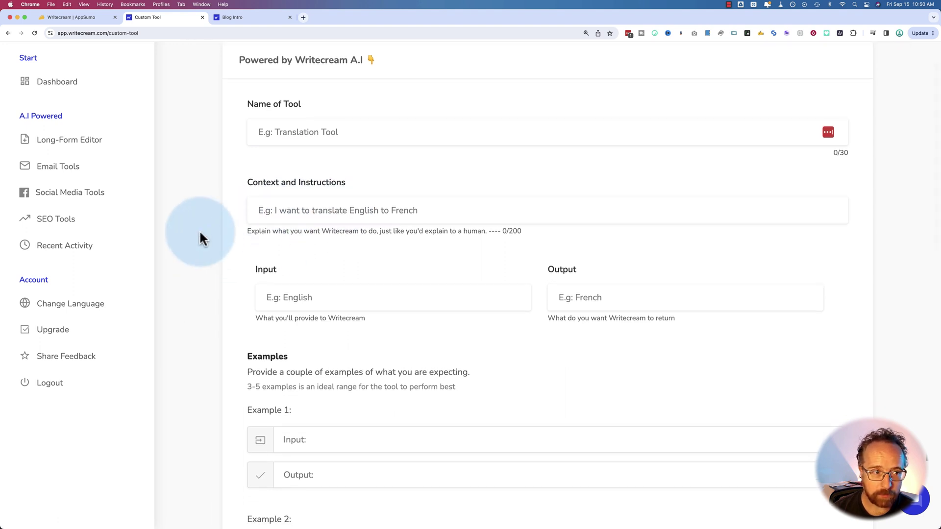
# Step: Open the Long-Form Editor and clear all the existing blog ideas from the document
pyautogui.click(108, 146)
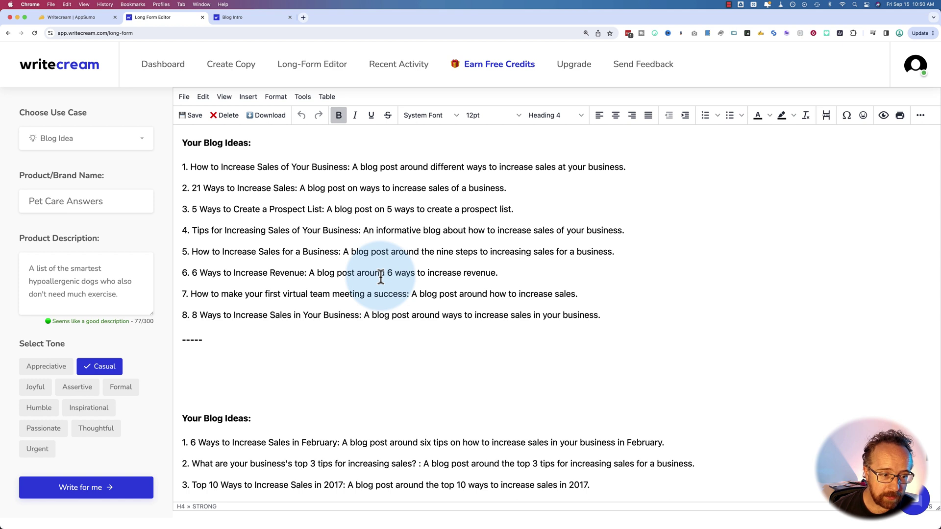
pyautogui.click(193, 162)
pyautogui.hotkey('ctrl', 'a')
pyautogui.press('BackSpace')
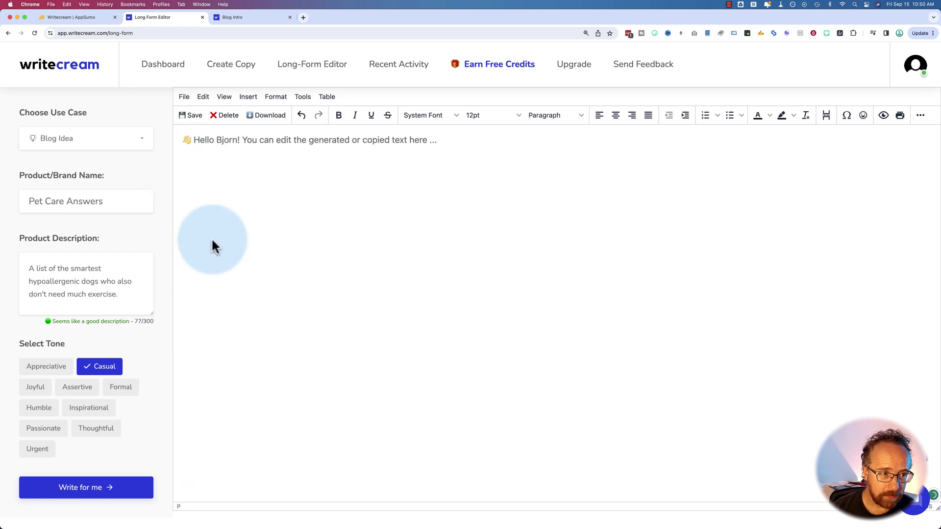
# Step: Review the available use cases, keep Blog Idea, and generate blog ideas for Pet Care Answers in a Casual tone
pyautogui.click(139, 142)
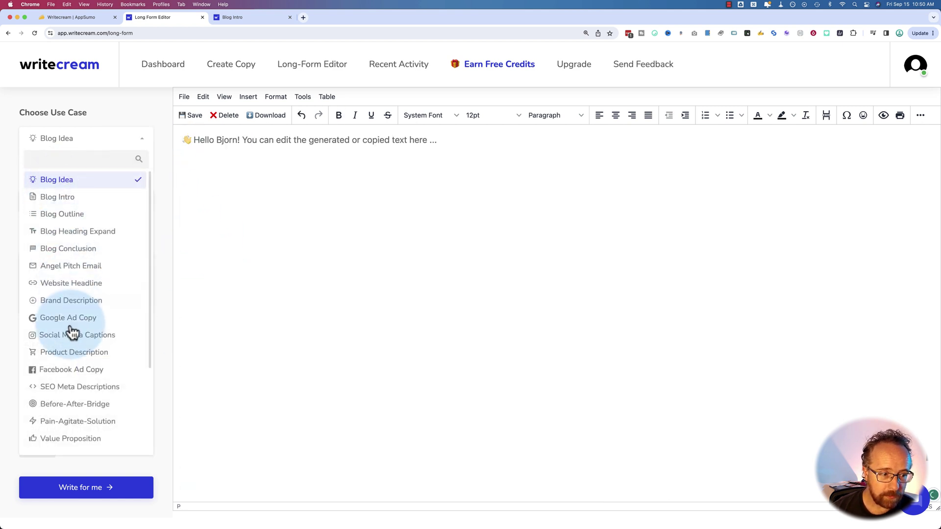
pyautogui.scroll(-5, 60, 392)
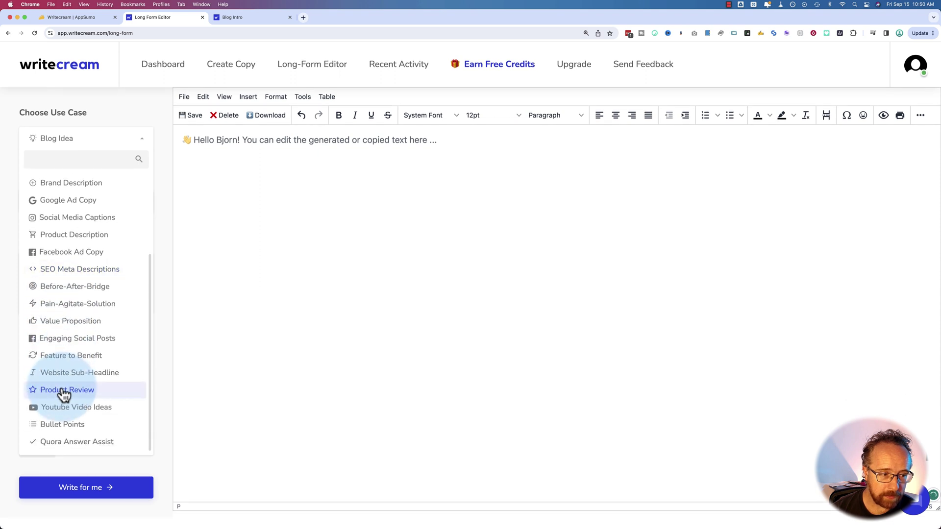
pyautogui.scroll(5, 64, 392)
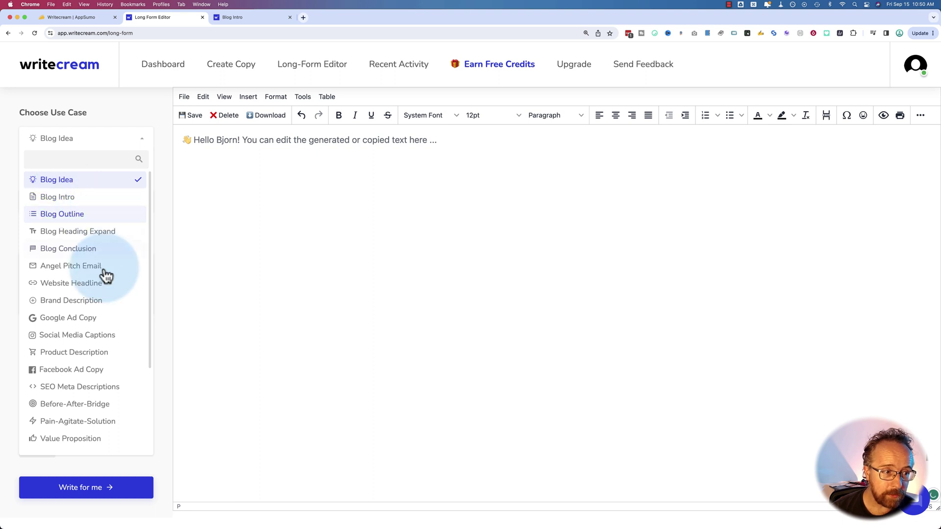
pyautogui.click(70, 185)
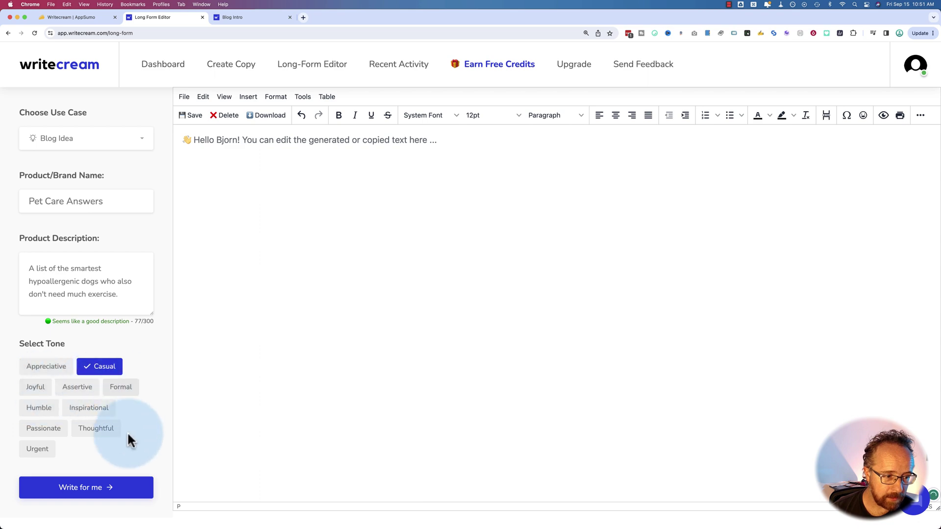
pyautogui.click(78, 488)
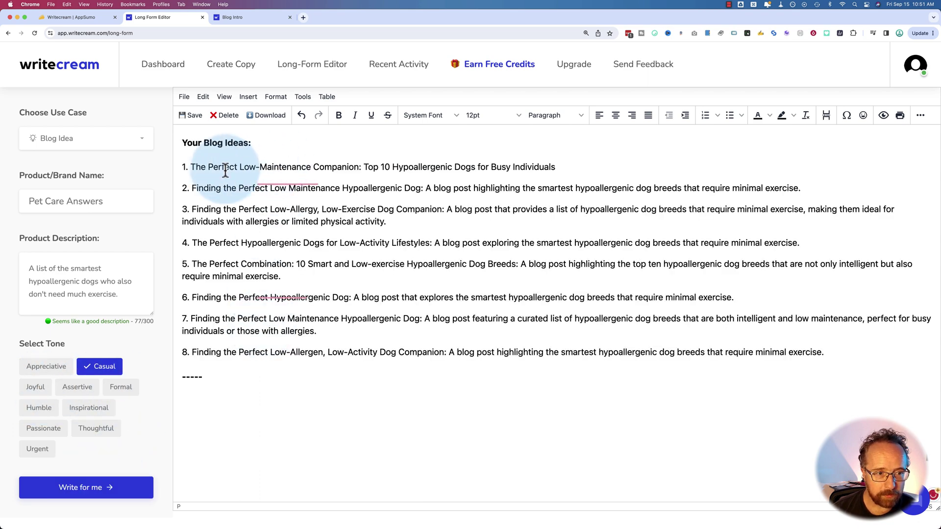
# Step: Copy the fifth blog idea, "The Perfect Combination: 10 Smart and Low-exercise Hypoallergenic Dog Breeds", and clear the document
pyautogui.moveTo(185, 167); pyautogui.dragTo(555, 168)
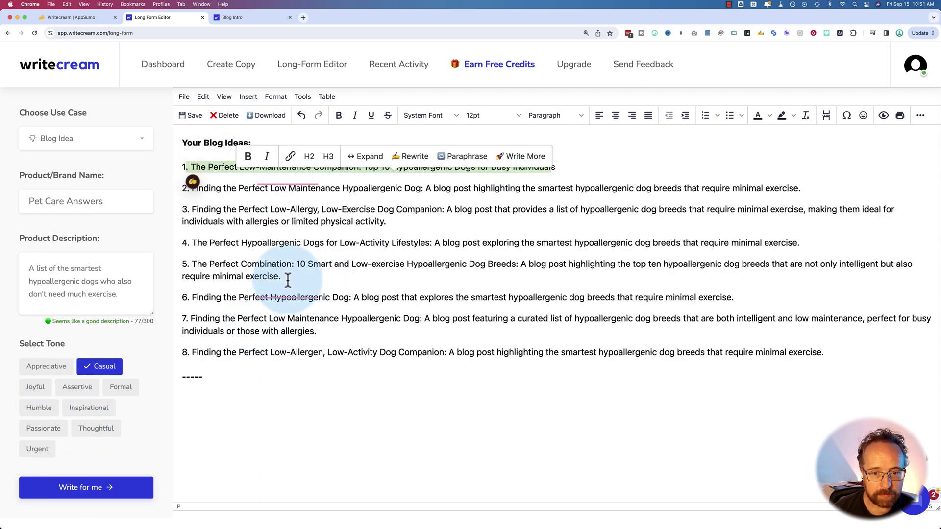
pyautogui.moveTo(289, 279); pyautogui.dragTo(182, 264)
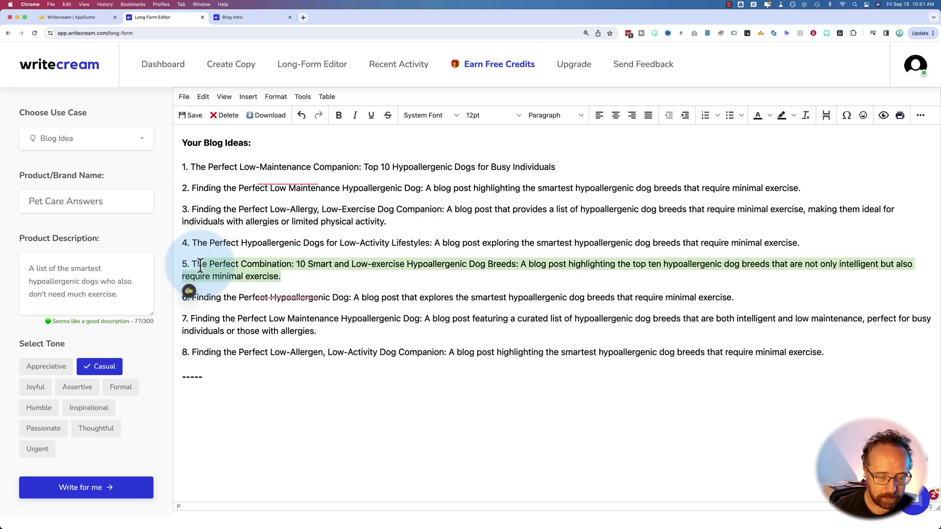
pyautogui.press('BackSpace')
pyautogui.hotkey('ctrl', 'a')
pyautogui.press('BackSpace')
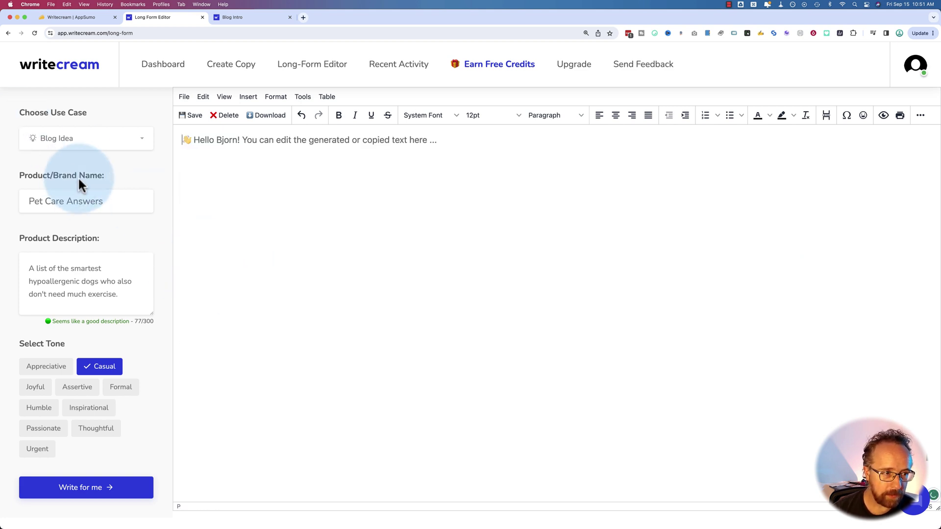
# Step: Switch the Long-Form Editor's use case to Blog Outline
pyautogui.click(112, 139)
pyautogui.click(68, 199)
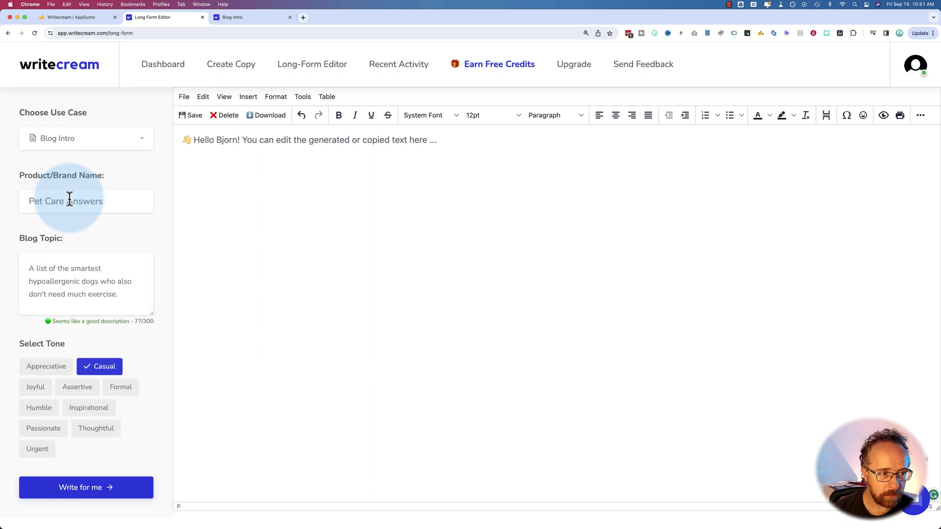
pyautogui.click(105, 137)
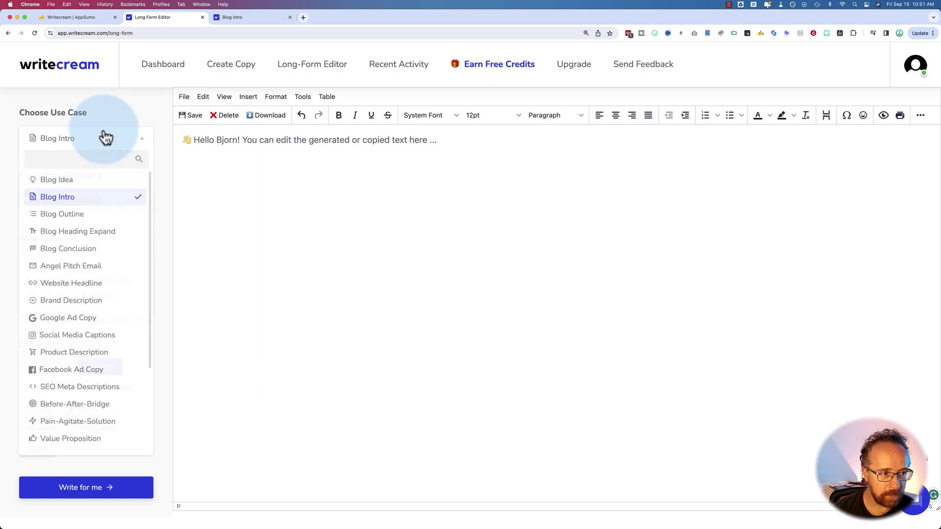
pyautogui.click(74, 215)
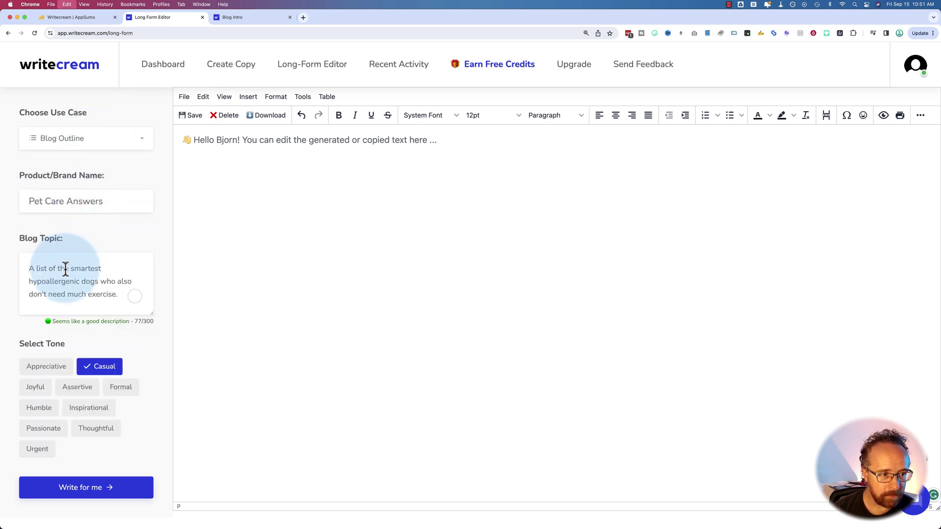
# Step: Replace the blog topic with "The Perfect Combination: 10 Smart and Low-exercise Hypoallergenic Dog Breeds" and generate blog outlines
pyautogui.press('super+a')
pyautogui.press('super+v')
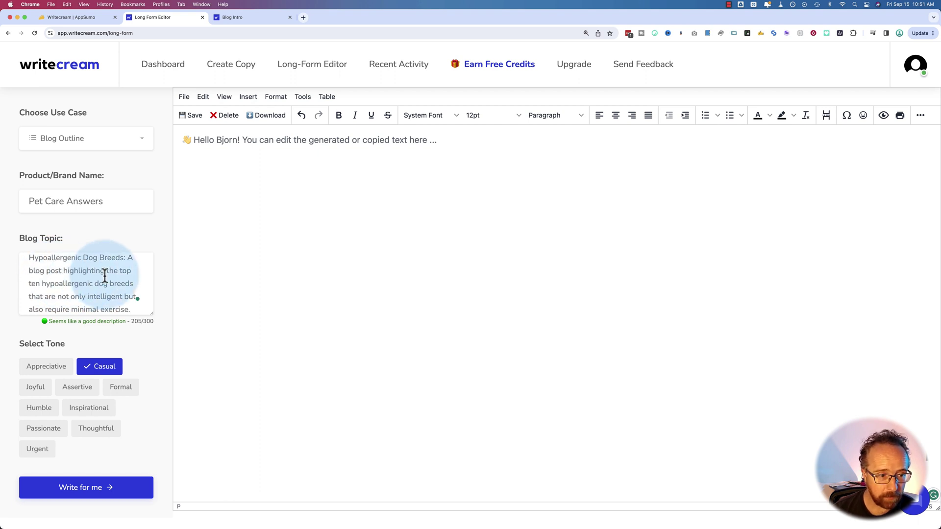
pyautogui.scroll(1, 104, 275)
pyautogui.moveTo(124, 273); pyautogui.dragTo(136, 319)
pyautogui.press('BackSpace')
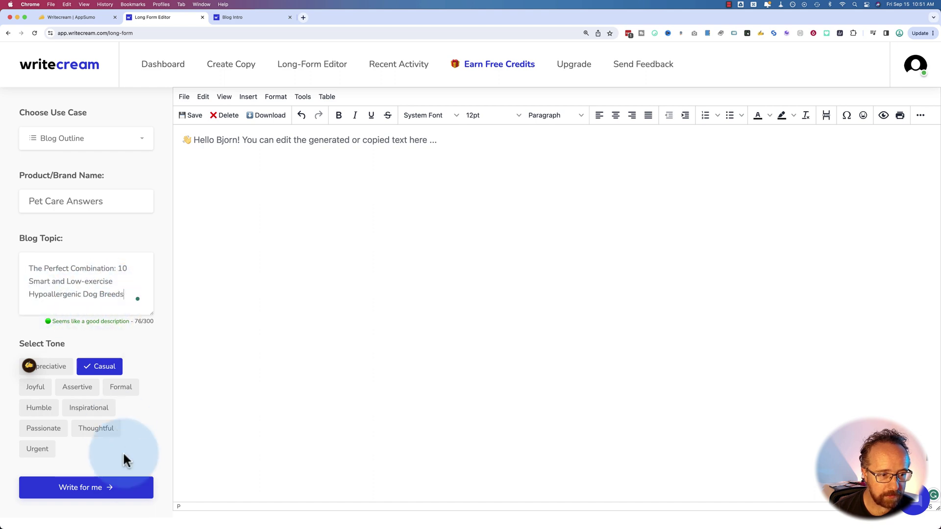
pyautogui.click(98, 490)
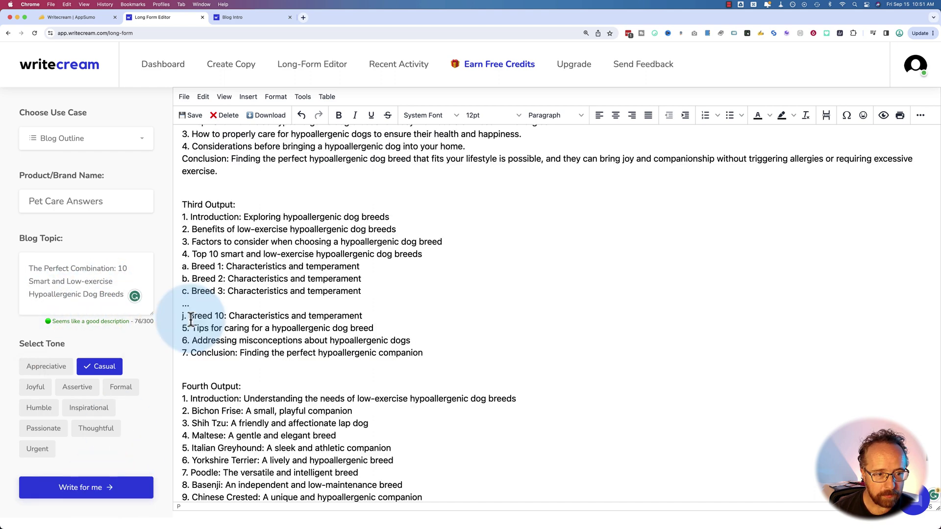
# Step: Compare the four generated blog outlines, including the lettered breed entries in the third output
pyautogui.moveTo(178, 316); pyautogui.dragTo(178, 317)
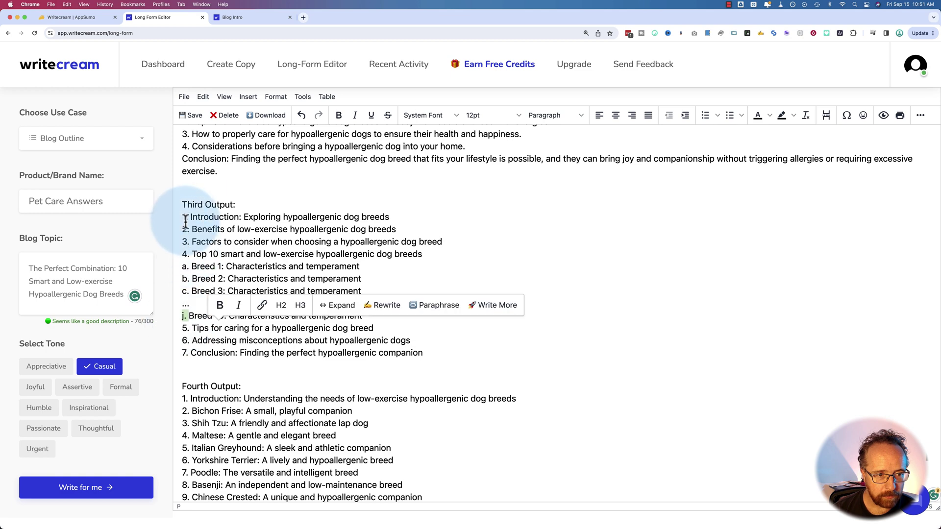
pyautogui.click(190, 290)
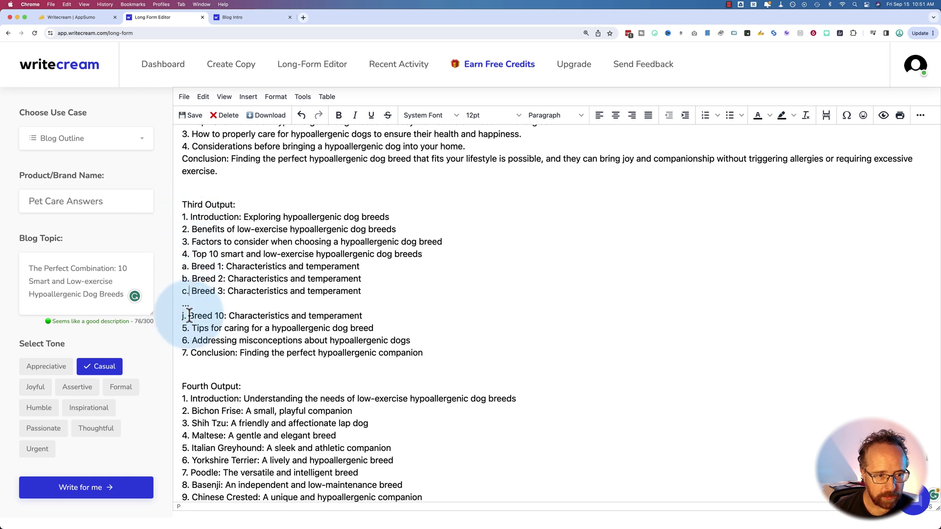
pyautogui.scroll(8, 189, 359)
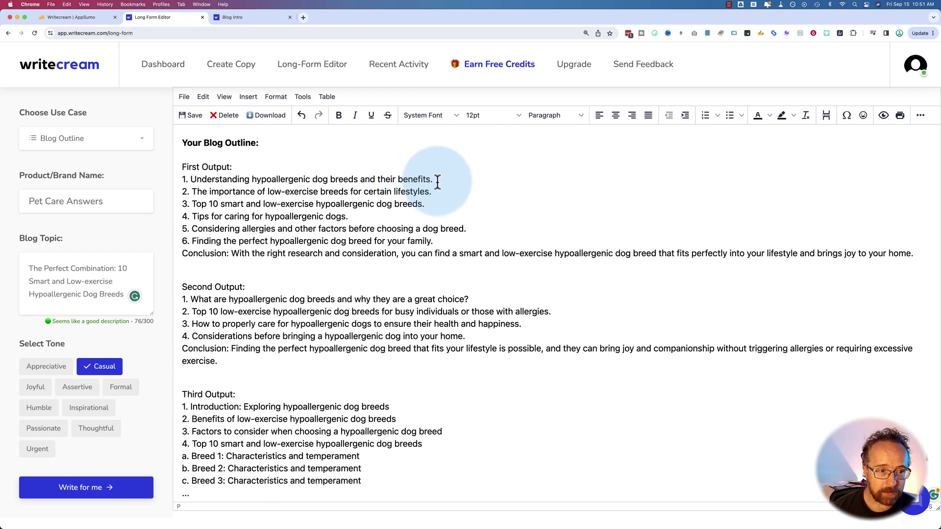
pyautogui.tripleClick(206, 257)
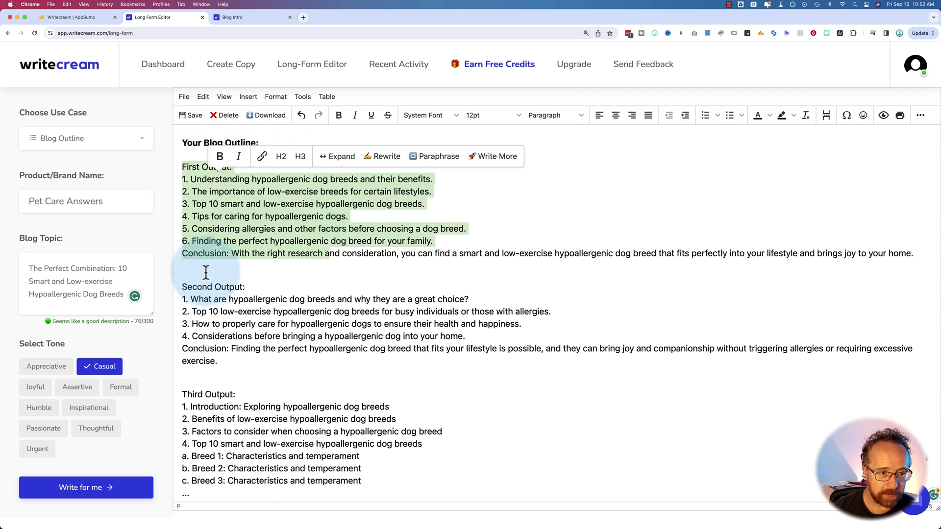
pyautogui.tripleClick(315, 361)
pyautogui.scroll(-3, 323, 377)
pyautogui.tripleClick(335, 397)
pyautogui.scroll(-3, 392, 465)
pyautogui.tripleClick(413, 493)
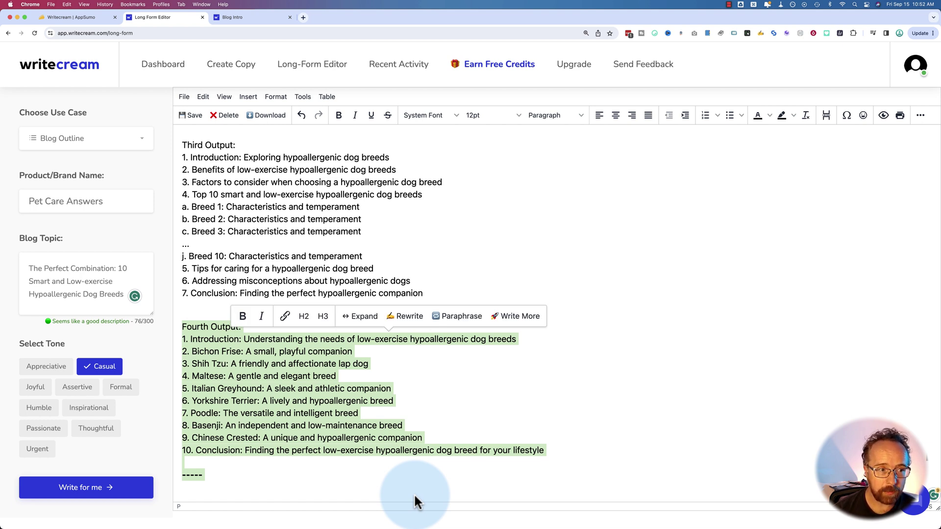
# Step: Examine the named dog breeds in the fourth outline against the structure of the other outlines
pyautogui.click(234, 388)
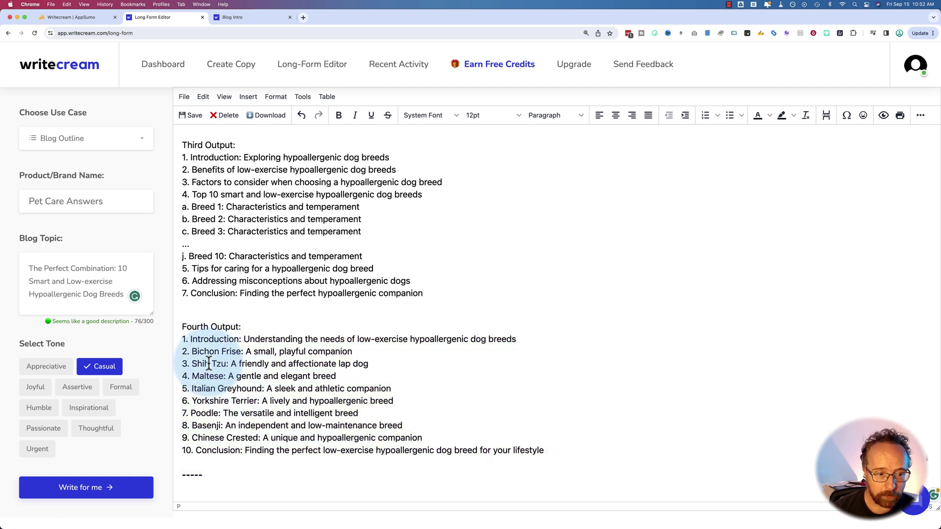
pyautogui.scroll(1, 198, 357)
pyautogui.scroll(5, 198, 356)
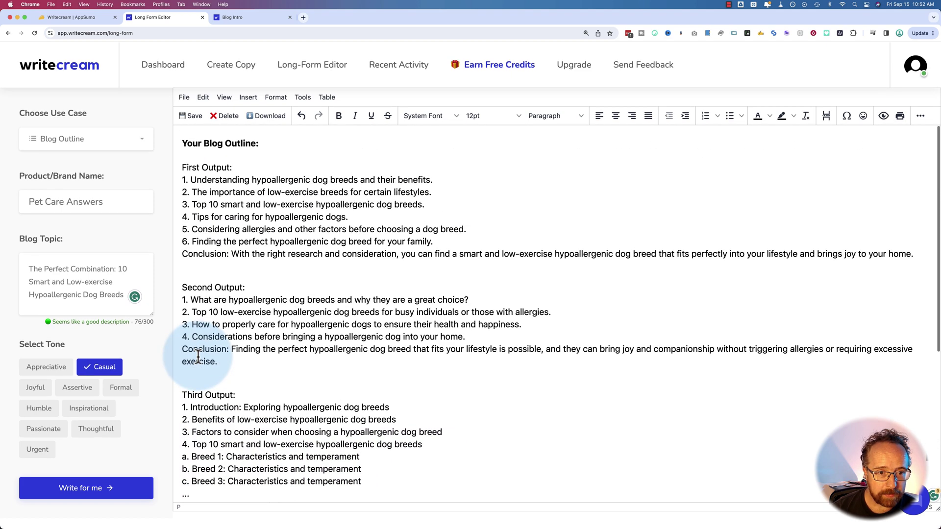
pyautogui.scroll(-5, 198, 356)
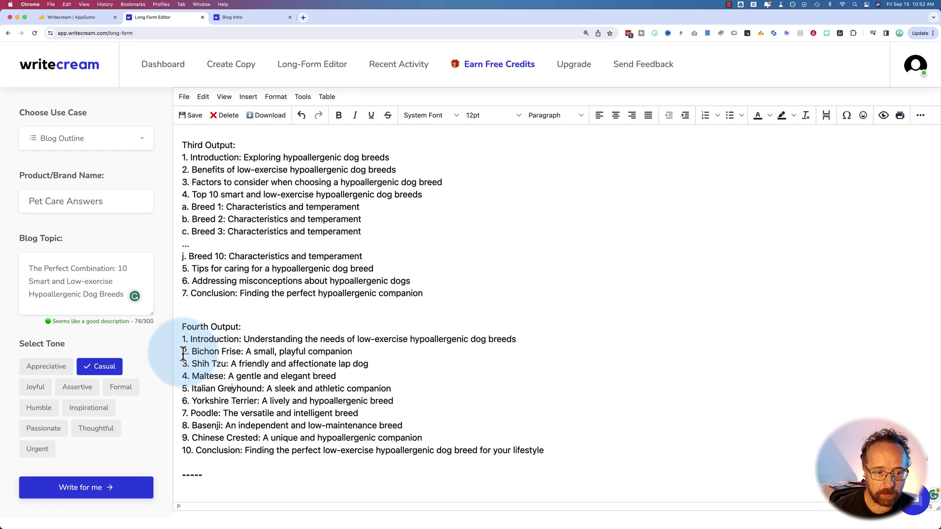
pyautogui.moveTo(181, 352); pyautogui.dragTo(433, 435)
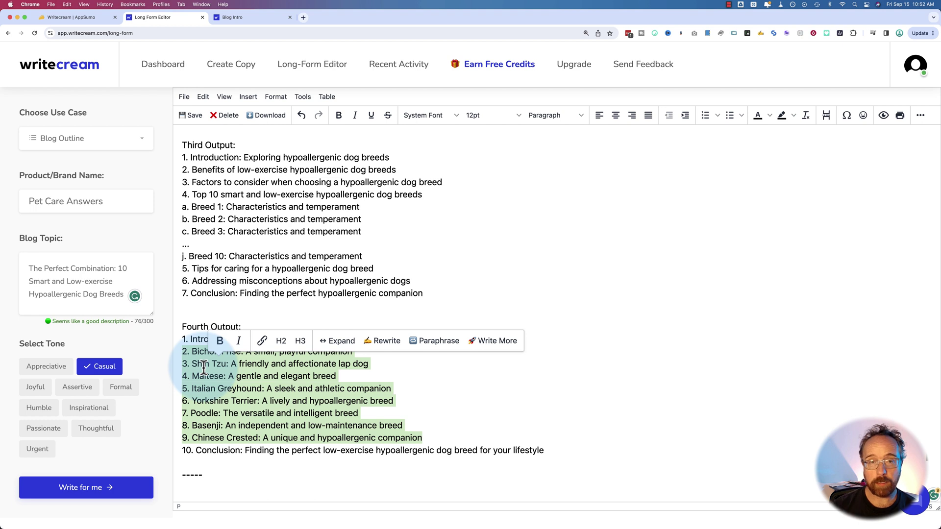
pyautogui.click(215, 388)
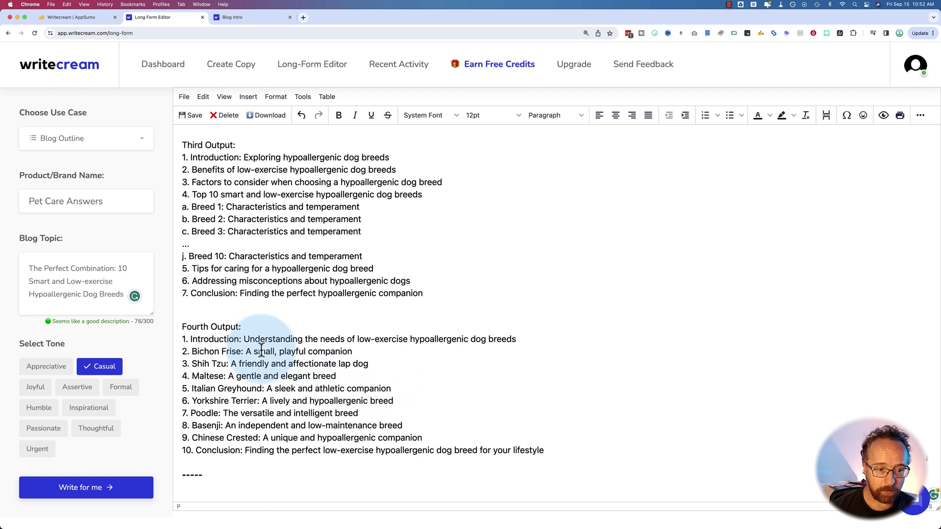
# Step: Move "The importance of low-exercise breeds for certain lifestyles." from the first outline to below the fourth outline's introduction
pyautogui.scroll(2, 262, 351)
pyautogui.scroll(10, 262, 350)
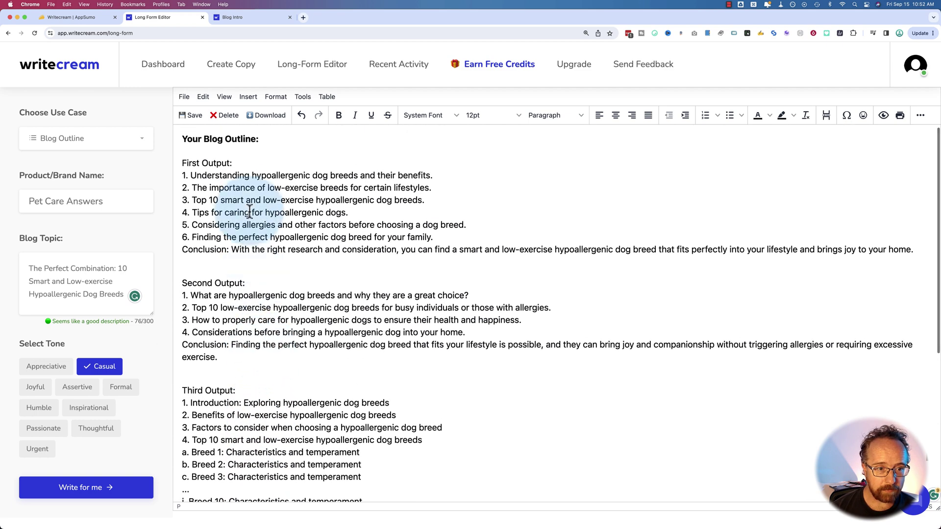
pyautogui.moveTo(191, 188); pyautogui.dragTo(453, 182)
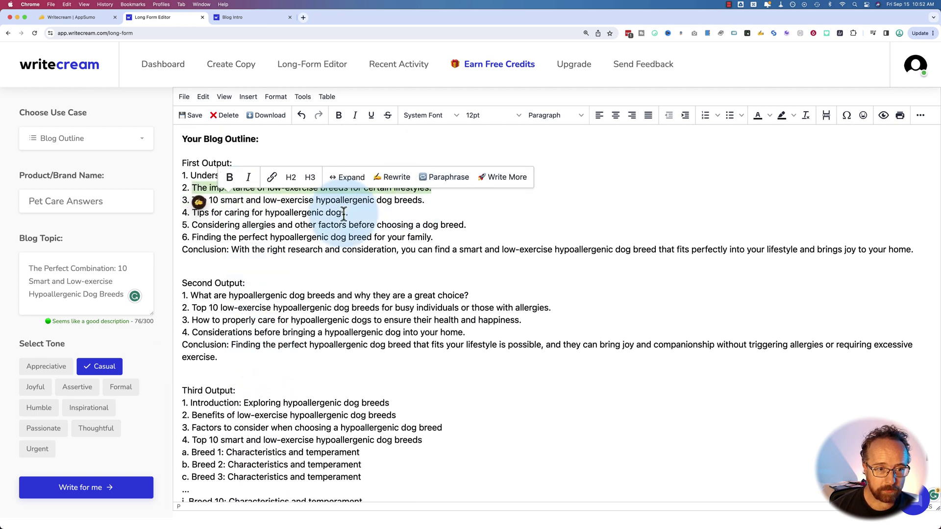
pyautogui.click(314, 201)
pyautogui.moveTo(194, 213); pyautogui.dragTo(348, 213)
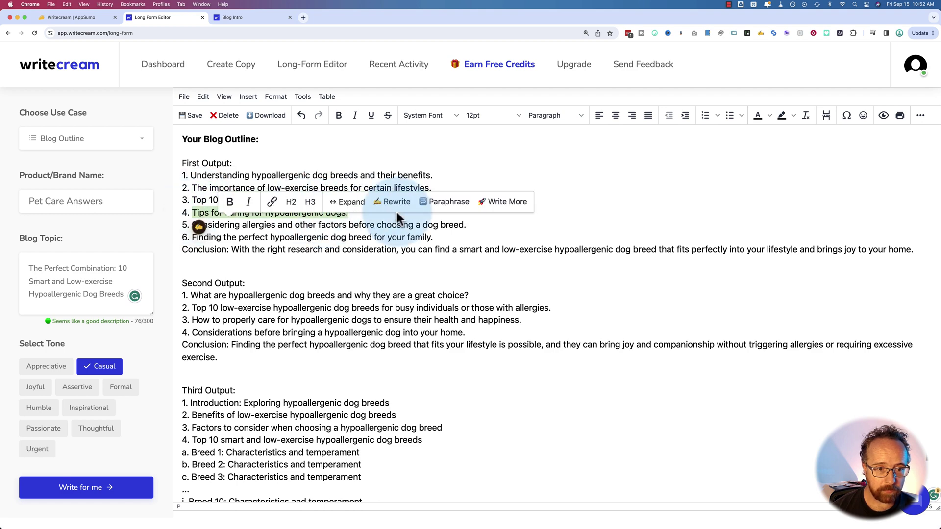
pyautogui.moveTo(192, 187); pyautogui.dragTo(431, 191)
pyautogui.press('BackSpace')
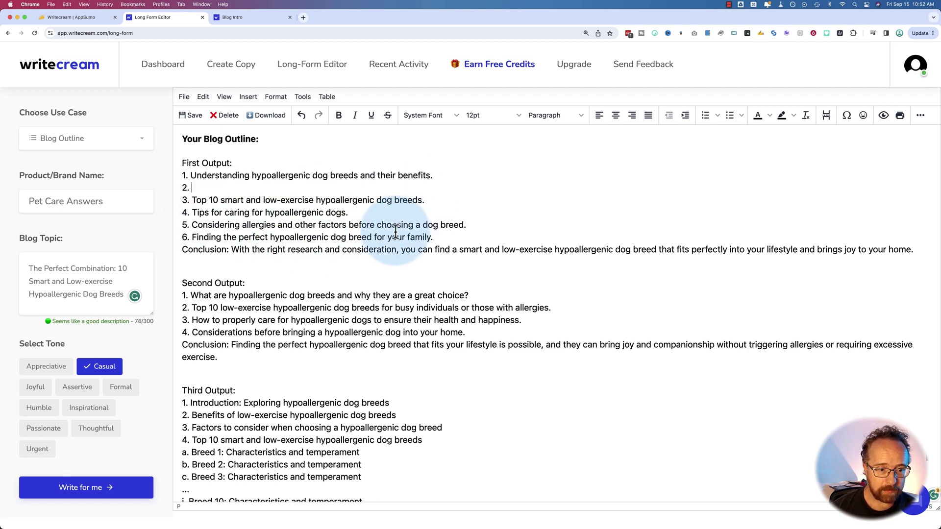
pyautogui.scroll(-6, 400, 220)
pyautogui.scroll(6, 343, 361)
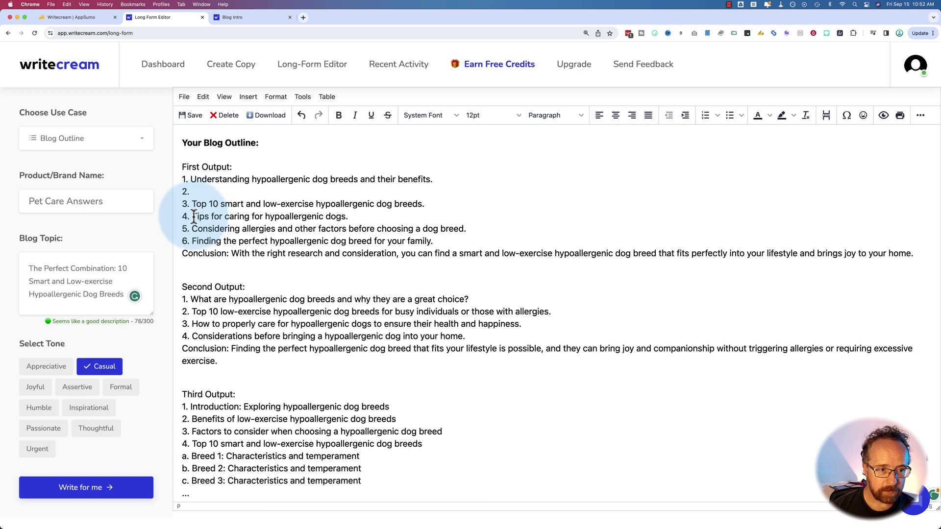
# Step: Add the first outline's "Tips for caring for hypoallergenic dogs." to the fourth outline, just before the Bichon Frise entry
pyautogui.moveTo(181, 216); pyautogui.dragTo(403, 214)
pyautogui.hotkey('ctrl', 'c')
pyautogui.scroll(-5, 236, 348)
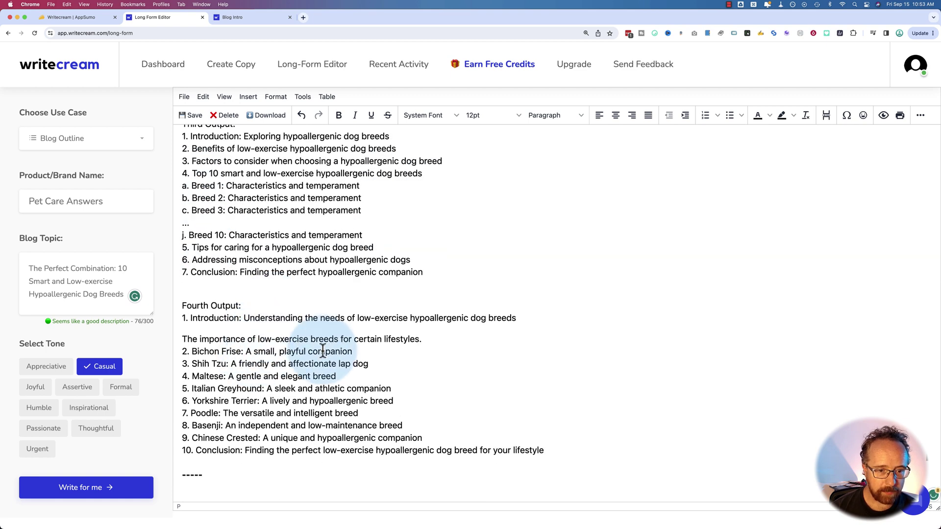
pyautogui.hotkey('ctrl', 'v')
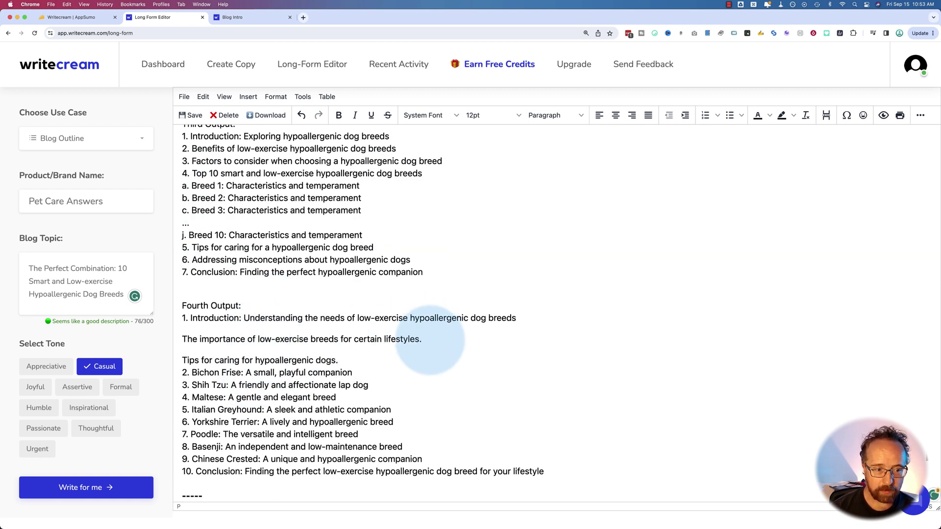
# Step: Keep only the fourth outline, removing the other outputs, the trailing dashes and the numbering, with each heading as its own paragraph
pyautogui.scroll(-4, 181, 318)
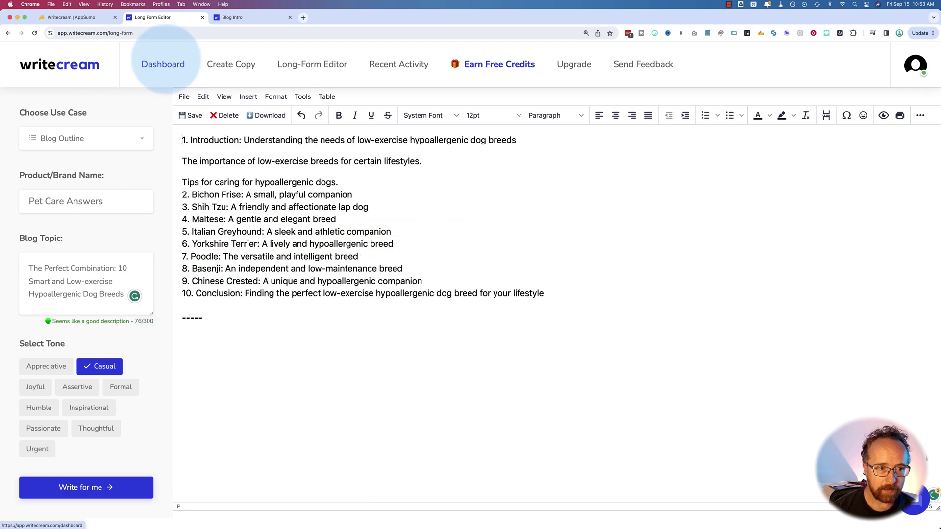
pyautogui.moveTo(237, 321); pyautogui.dragTo(191, 306)
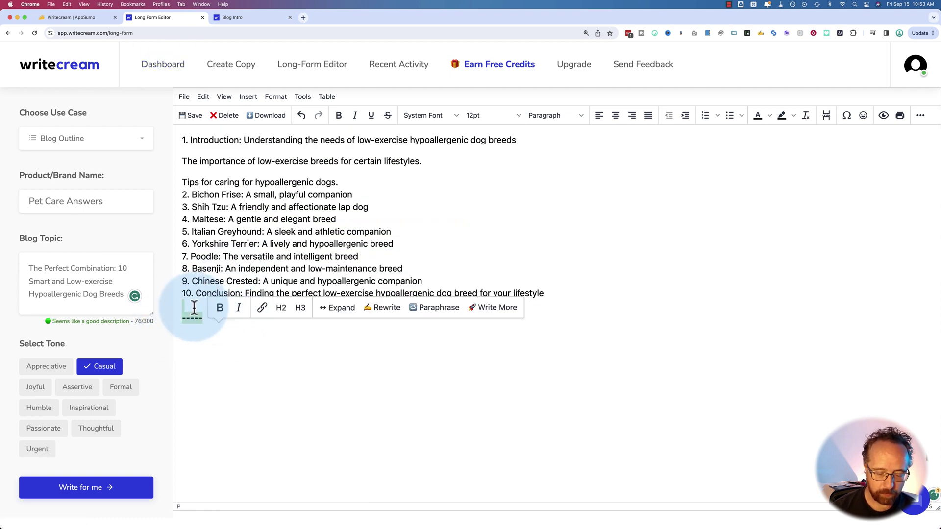
pyautogui.press('BackSpace')
pyautogui.click(190, 140)
pyautogui.press('BackSpace')
pyautogui.press('BackSpace')
pyautogui.press('BackSpace')
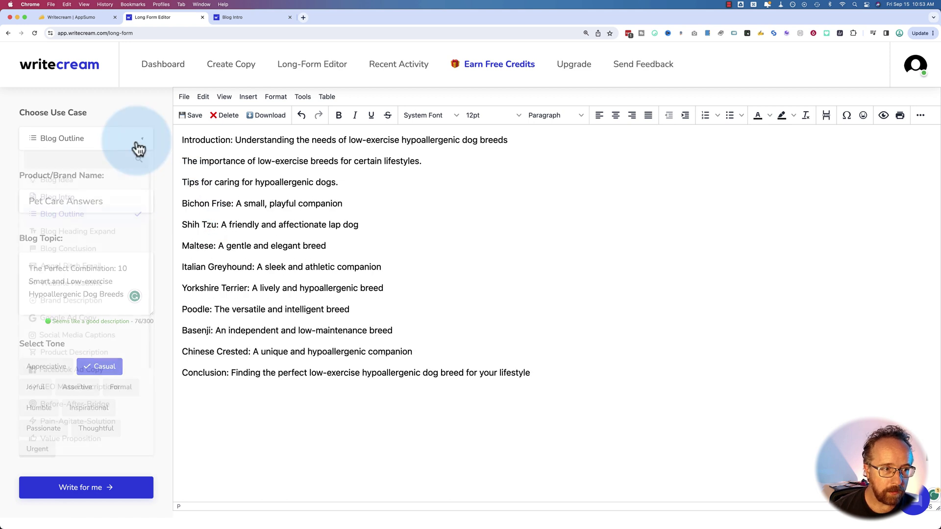
# Step: Open the use case choices to select the content type for the blog's next section
pyautogui.click(133, 146)
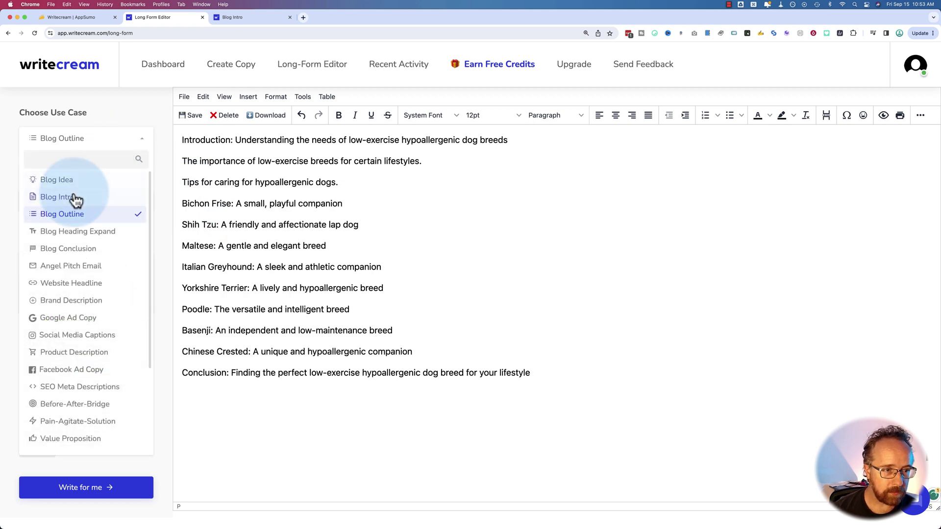